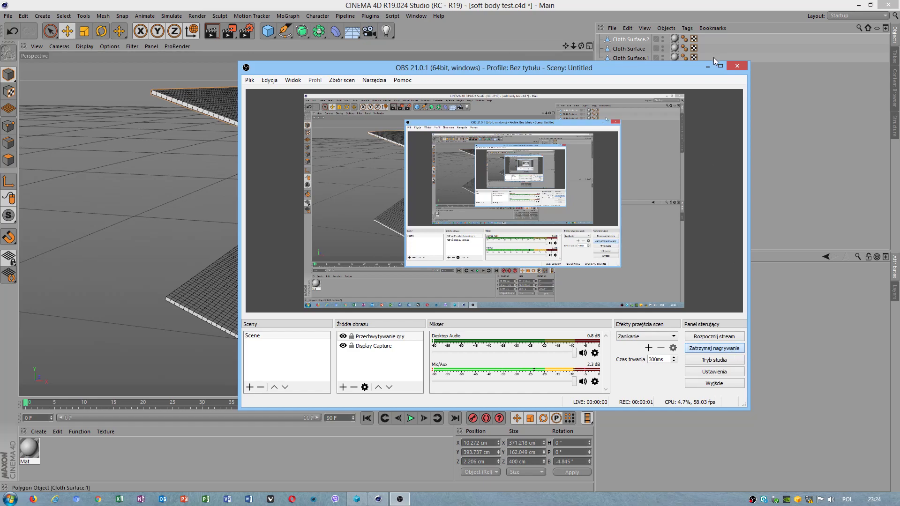
Add a sphere and raise it high above the cloth planes.
{"action": "left_click", "coordinate": [707, 66]}
{"action": "scroll", "coordinate": [451, 232], "scroll_direction": "down", "scroll_amount": 10}
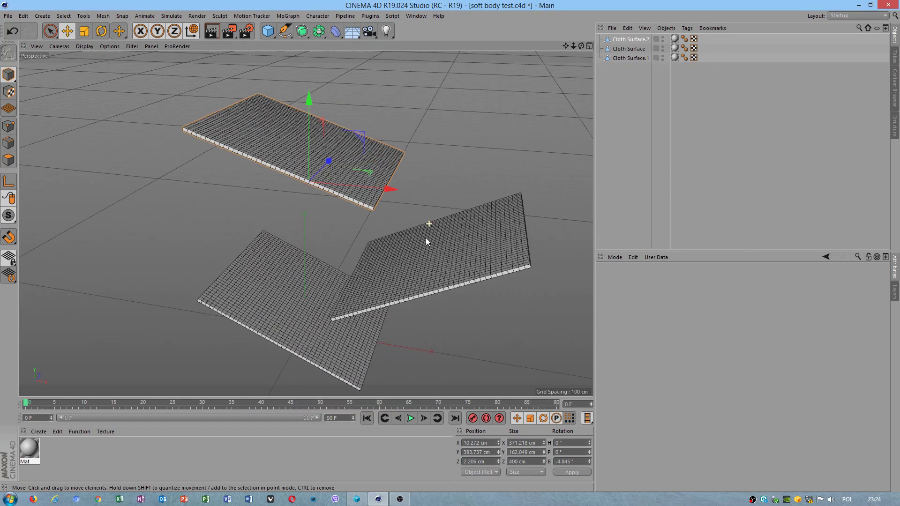
{"action": "left_click", "coordinate": [268, 31]}
{"action": "left_click", "coordinate": [454, 69]}
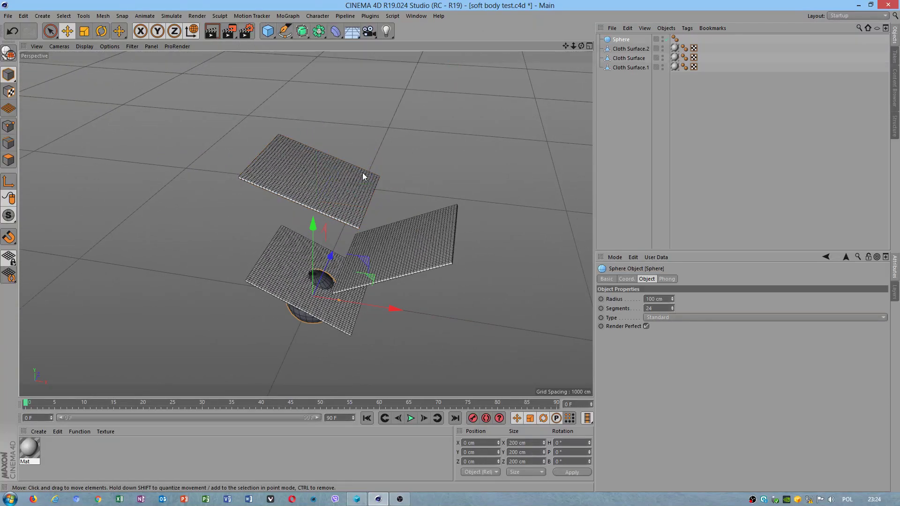
{"action": "left_click_drag", "start_coordinate": [313, 213], "coordinate": [320, 79]}
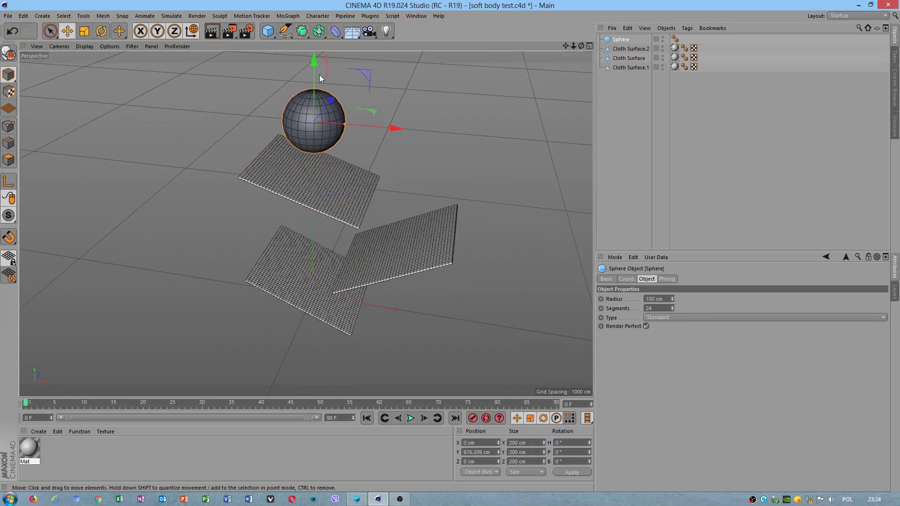
Scale the sphere down to 130.6 cm and apply the Mat material to it.
{"action": "key", "text": "t"}
{"action": "left_click_drag", "start_coordinate": [337, 115], "coordinate": [168, 351]}
{"action": "left_click_drag", "start_coordinate": [302, 157], "coordinate": [321, 115]}
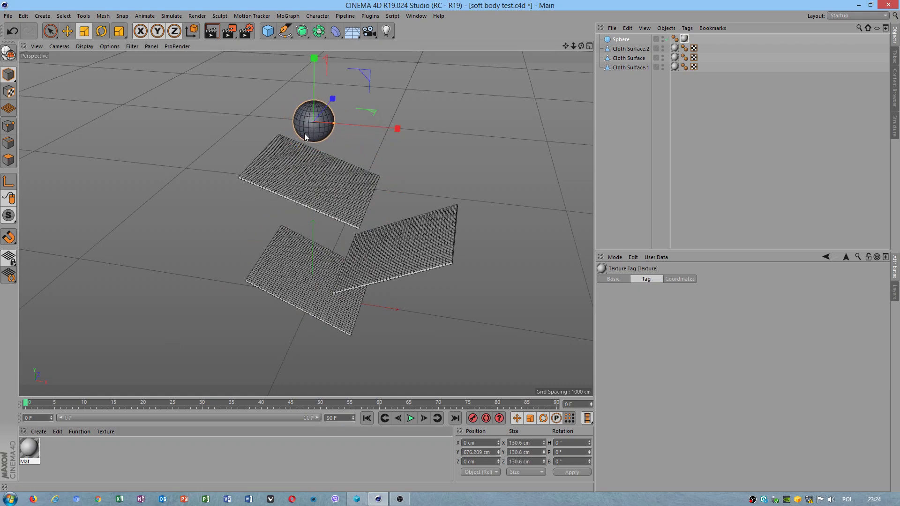
{"action": "scroll", "coordinate": [239, 141], "scroll_direction": "up", "scroll_amount": 3}
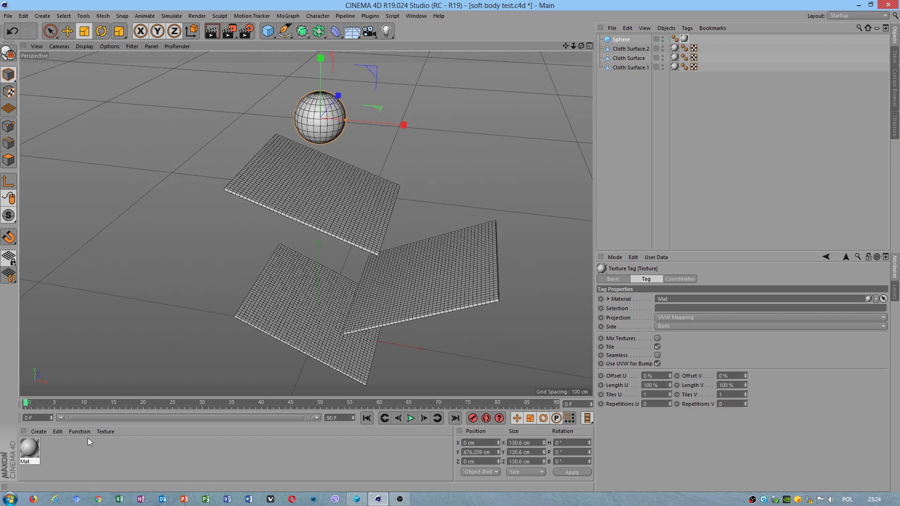
{"action": "left_click", "coordinate": [212, 159]}
Load the Banji Plastic preset from Prime > Materials > Plastic and drop it onto the sphere.
{"action": "key", "text": "e"}
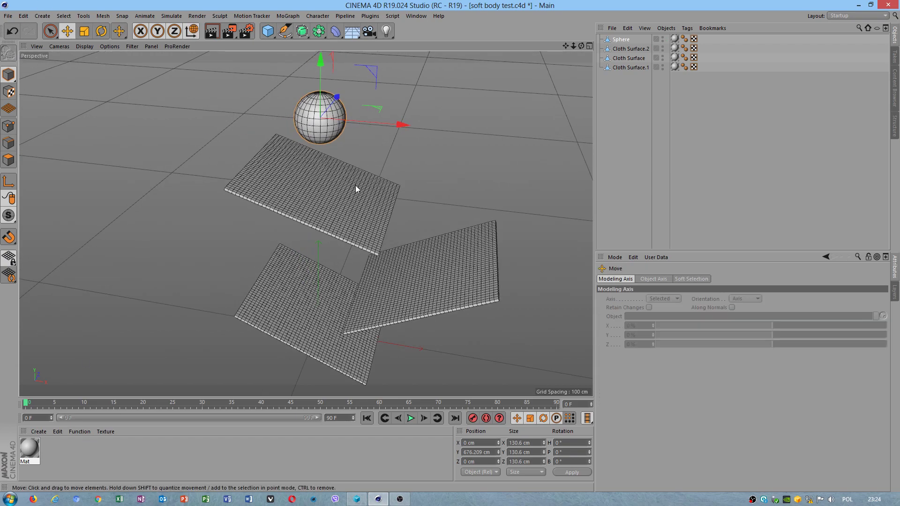
{"action": "left_click", "coordinate": [57, 432]}
{"action": "mouse_move", "coordinate": [39, 432]}
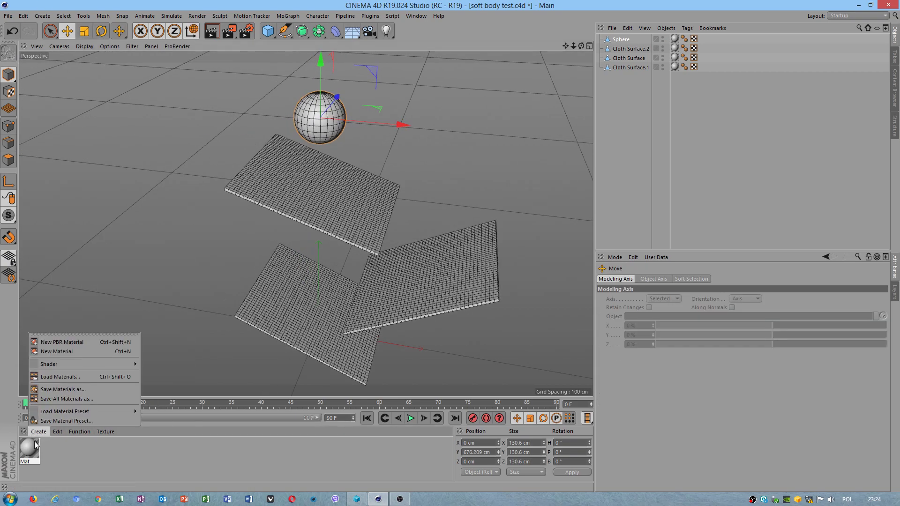
{"action": "mouse_move", "coordinate": [58, 412]}
{"action": "mouse_move", "coordinate": [163, 421]}
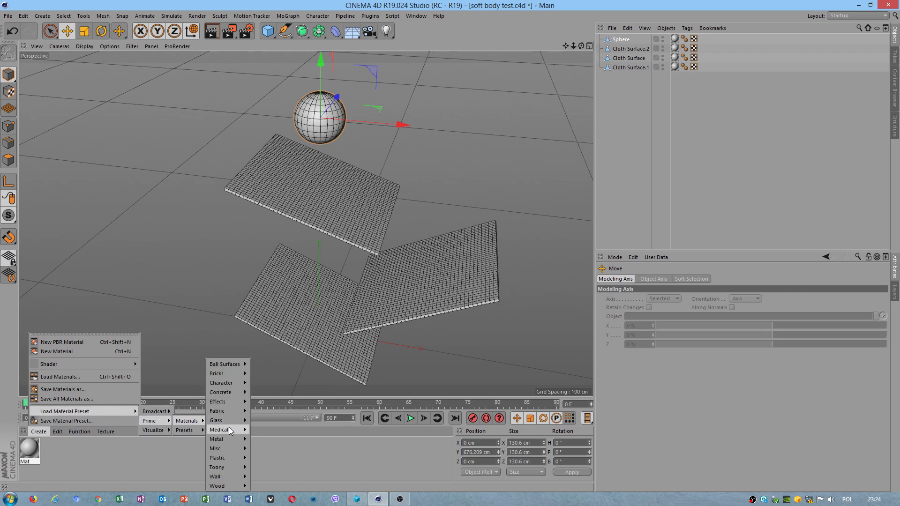
{"action": "mouse_move", "coordinate": [229, 441]}
{"action": "mouse_move", "coordinate": [233, 392]}
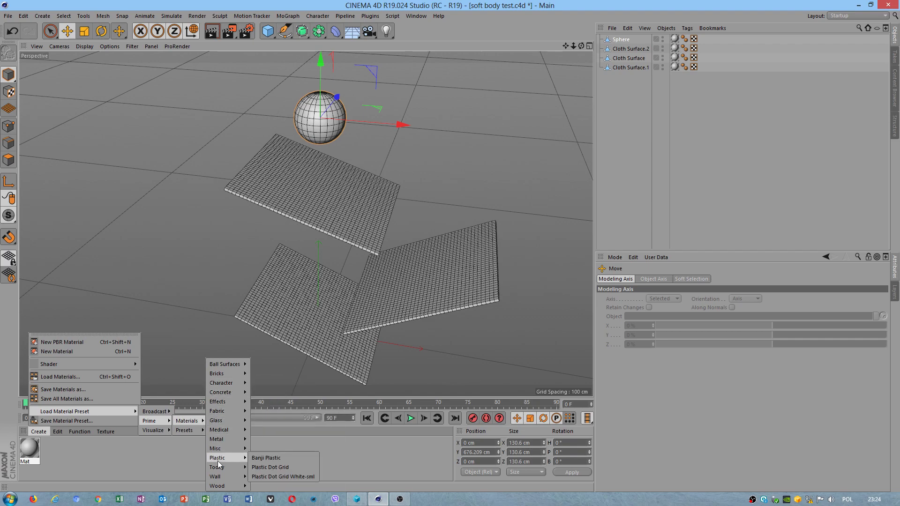
{"action": "left_click", "coordinate": [265, 458]}
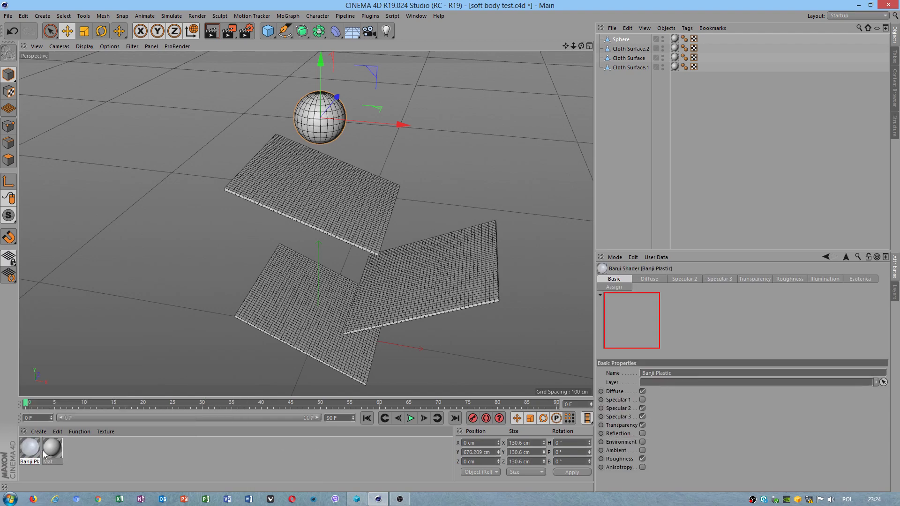
{"action": "left_click_drag", "start_coordinate": [29, 448], "coordinate": [92, 384]}
{"action": "left_click_drag", "start_coordinate": [312, 126], "coordinate": [312, 127]}
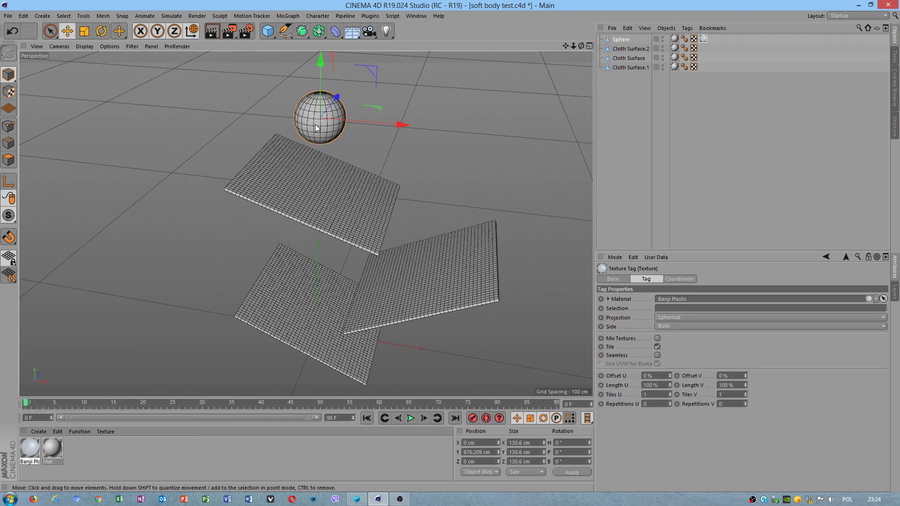
Select the sphere, then orbit and zoom the view in close on it.
{"action": "scroll", "coordinate": [313, 123], "scroll_direction": "up", "scroll_amount": 2}
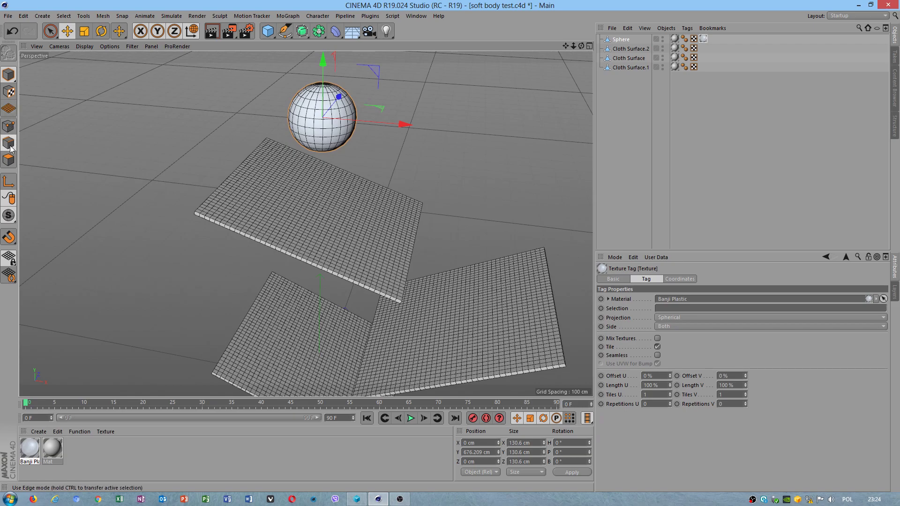
{"action": "left_click", "coordinate": [348, 125]}
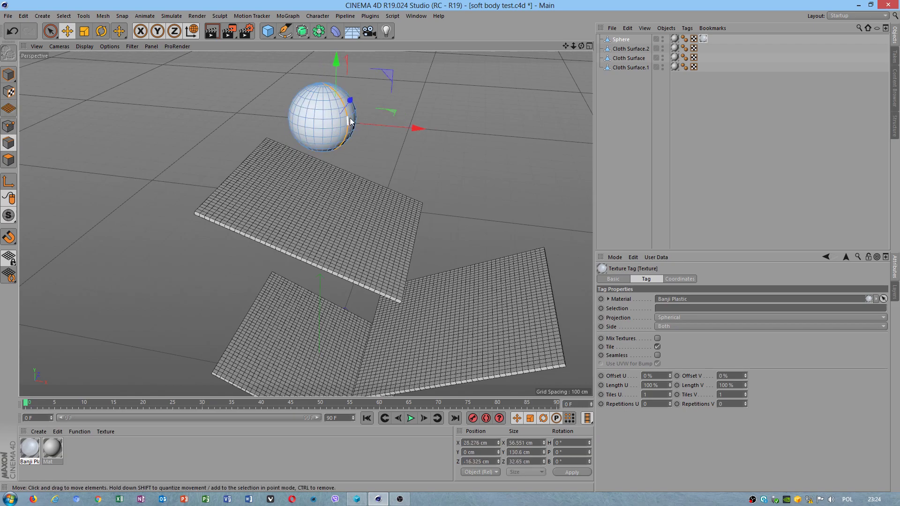
{"action": "left_click_drag", "start_coordinate": [351, 122], "coordinate": [275, 125], "text": "alt"}
{"action": "right_click_drag", "start_coordinate": [274, 125], "coordinate": [462, 111], "text": "alt"}
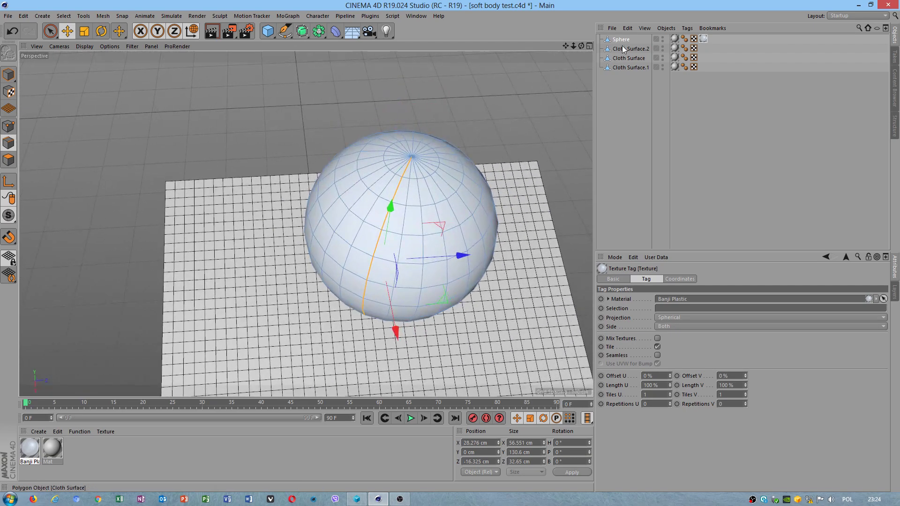
Switch to the BP - UV Edit layout and browse the UV Mapping tabs, ending on Relax UV.
{"action": "left_click", "coordinate": [860, 14]}
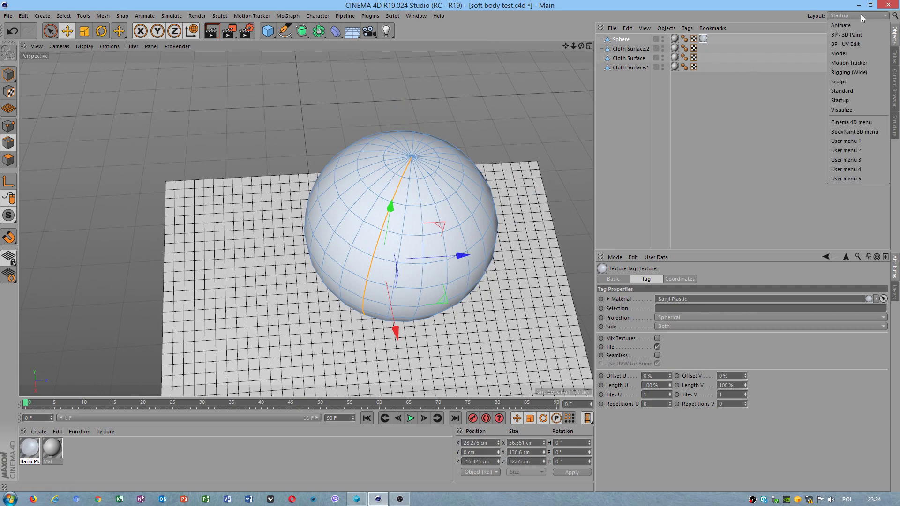
{"action": "left_click", "coordinate": [858, 40]}
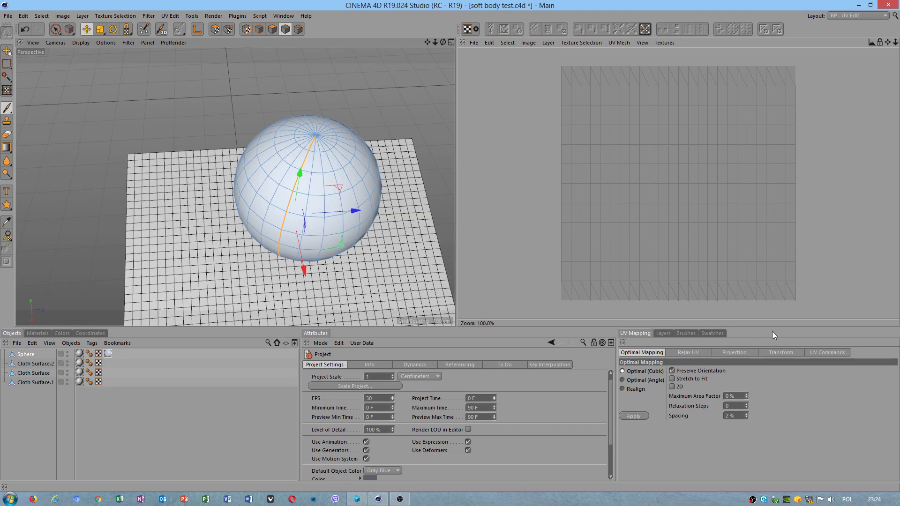
{"action": "left_click", "coordinate": [733, 351]}
{"action": "left_click", "coordinate": [650, 353]}
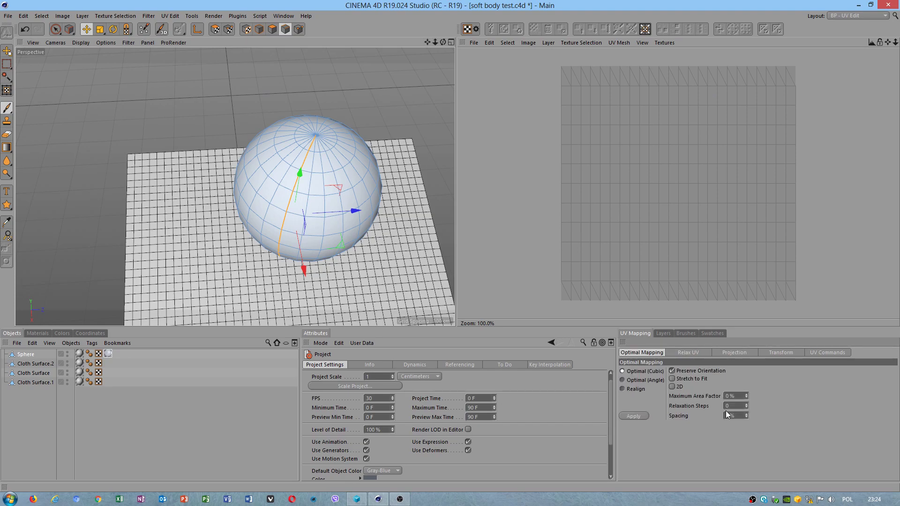
{"action": "left_click", "coordinate": [769, 352]}
{"action": "left_click", "coordinate": [742, 353]}
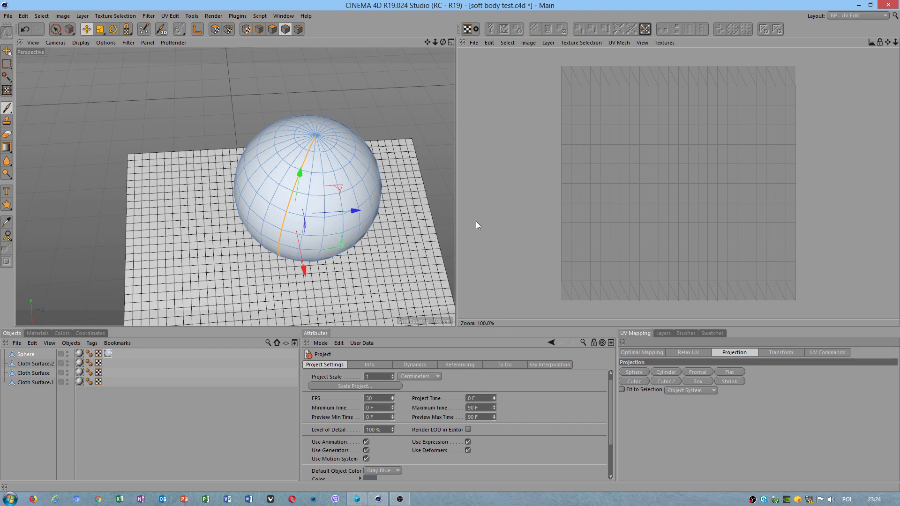
{"action": "left_click", "coordinate": [688, 354]}
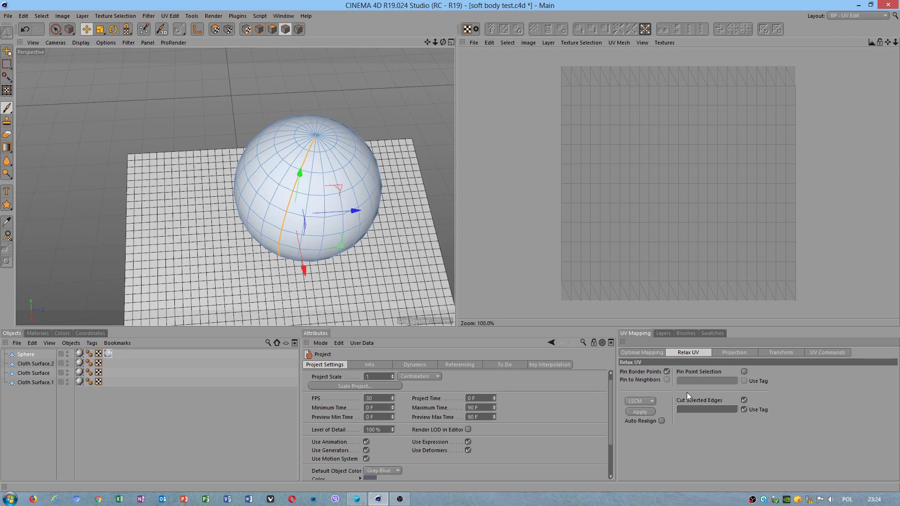
Select all of the sphere's polygons in Polygons mode.
{"action": "left_click", "coordinate": [228, 29]}
{"action": "left_click", "coordinate": [272, 29]}
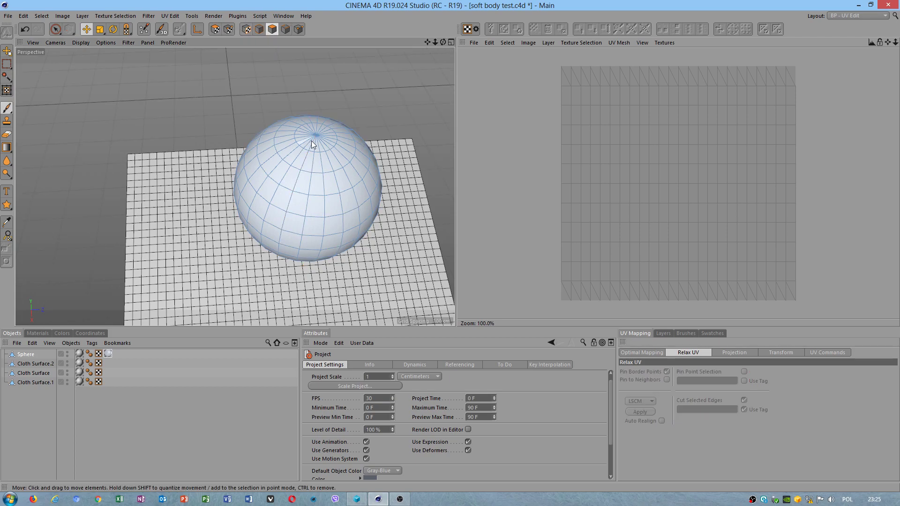
{"action": "left_click", "coordinate": [315, 145]}
{"action": "key", "text": "ctrl+a"}
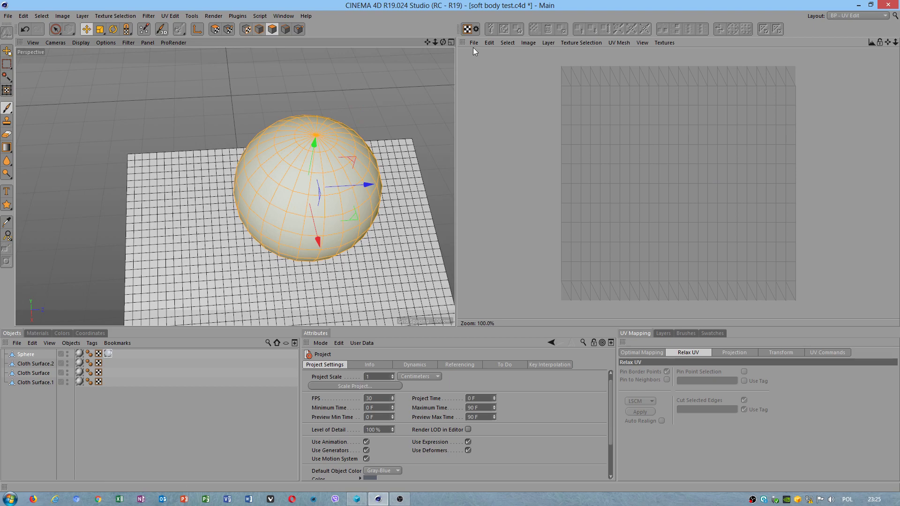
{"action": "left_click", "coordinate": [215, 29]}
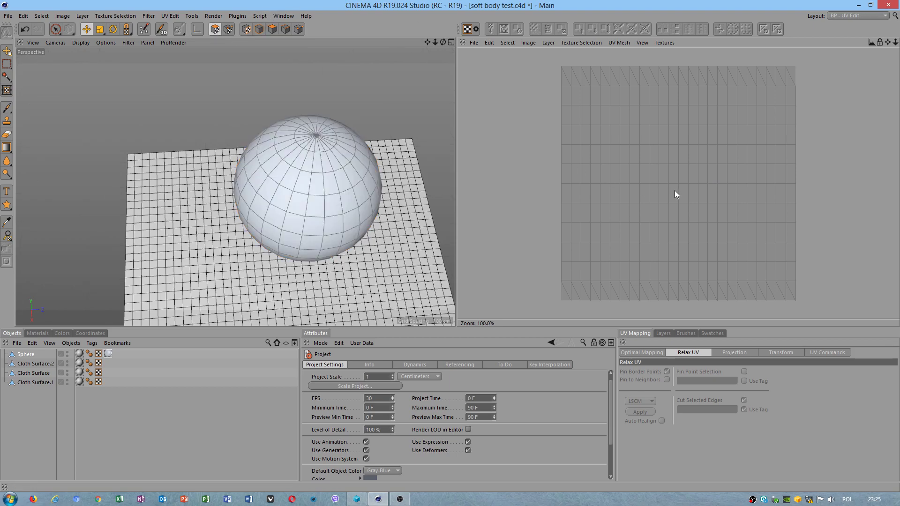
{"action": "left_click", "coordinate": [272, 29]}
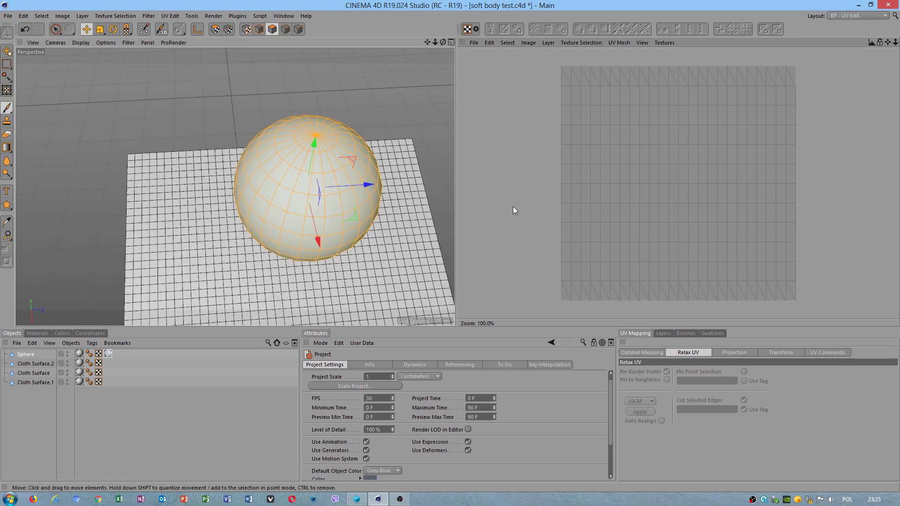
Switch to lasso selection and briefly check the four-viewport layout before returning to perspective.
{"action": "scroll", "coordinate": [682, 203], "scroll_direction": "down", "scroll_amount": 1}
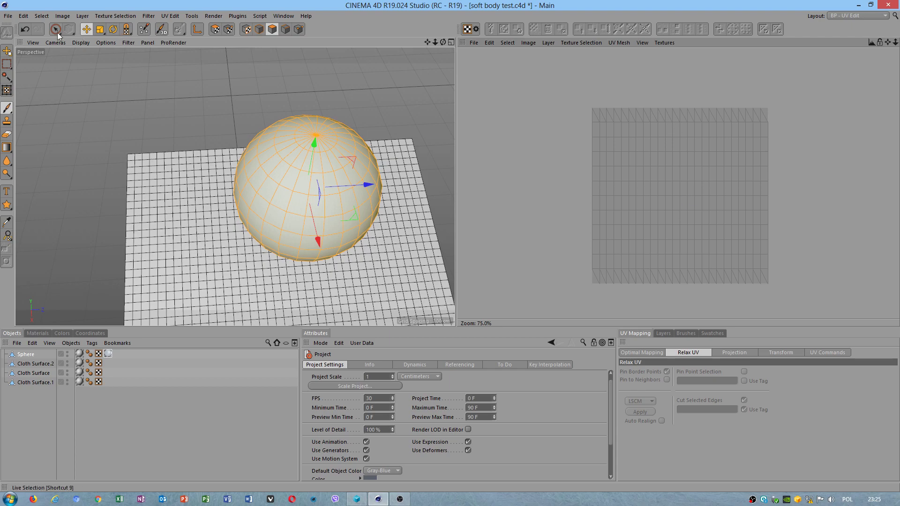
{"action": "left_click_drag", "start_coordinate": [56, 29], "coordinate": [70, 65]}
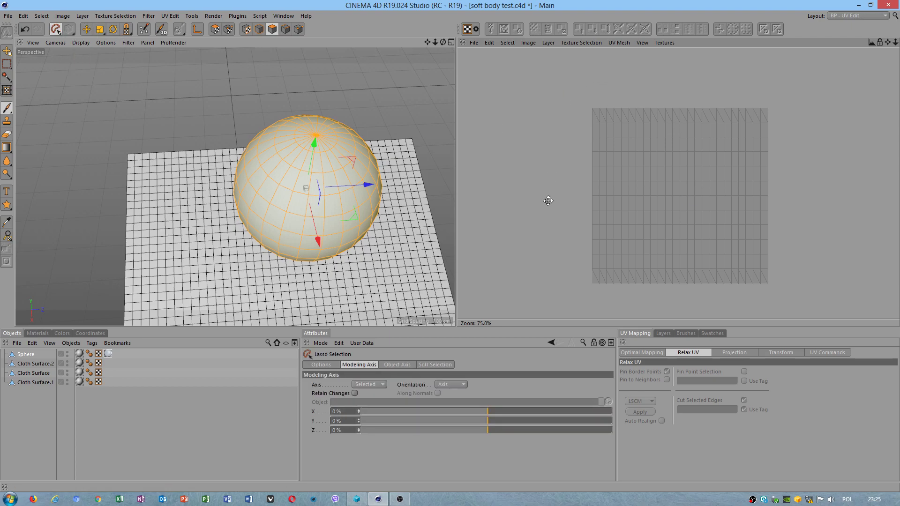
{"action": "key", "text": "space"}
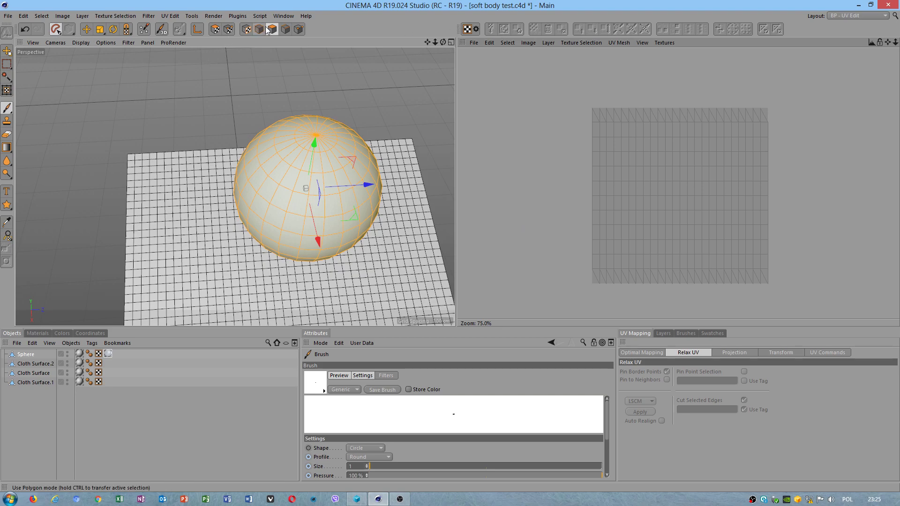
{"action": "key", "text": "space"}
{"action": "key", "text": "F5"}
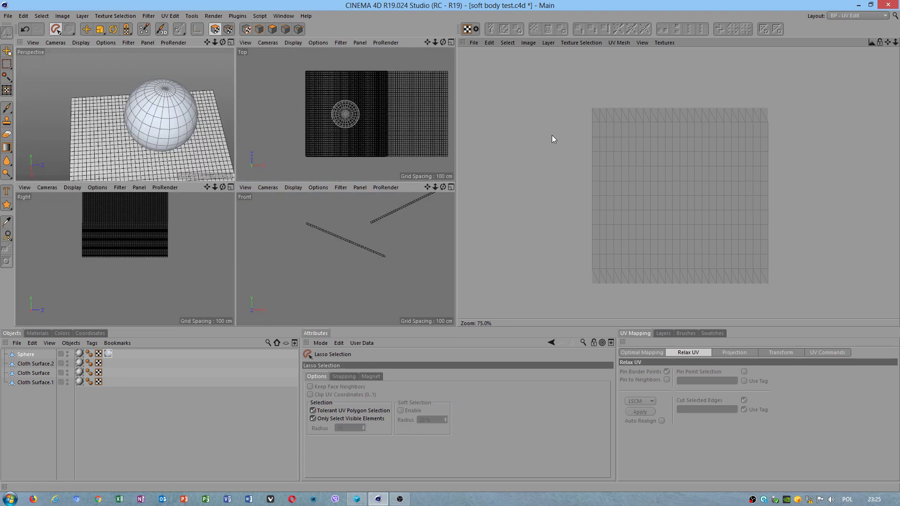
{"action": "key", "text": "F1"}
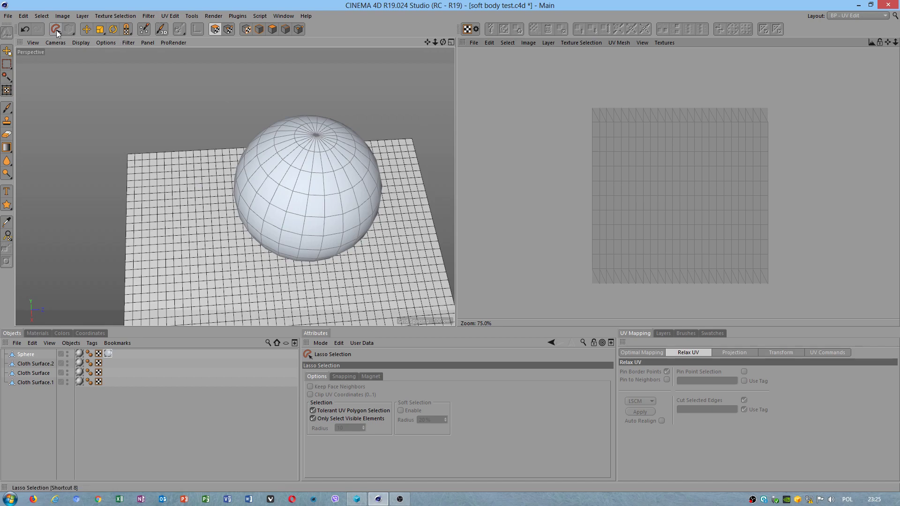
Try Points and Texture modes, checking the UV projection options and orbiting the sphere.
{"action": "left_click", "coordinate": [272, 30]}
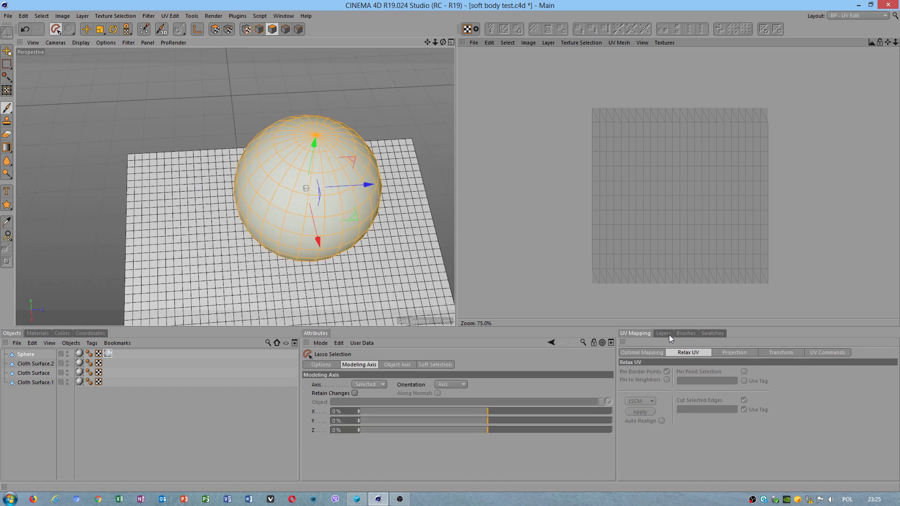
{"action": "left_click", "coordinate": [735, 353]}
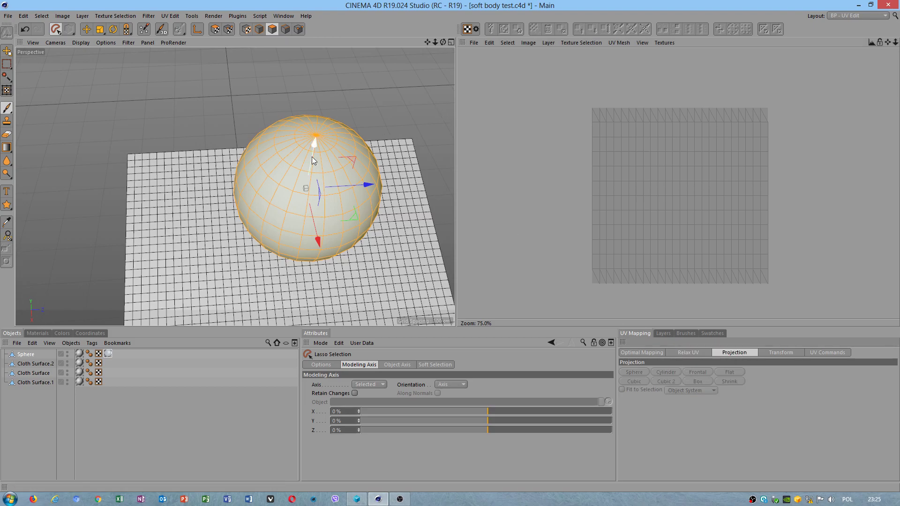
{"action": "left_click_drag", "start_coordinate": [311, 156], "coordinate": [286, 70], "text": "alt"}
{"action": "left_click", "coordinate": [246, 30]}
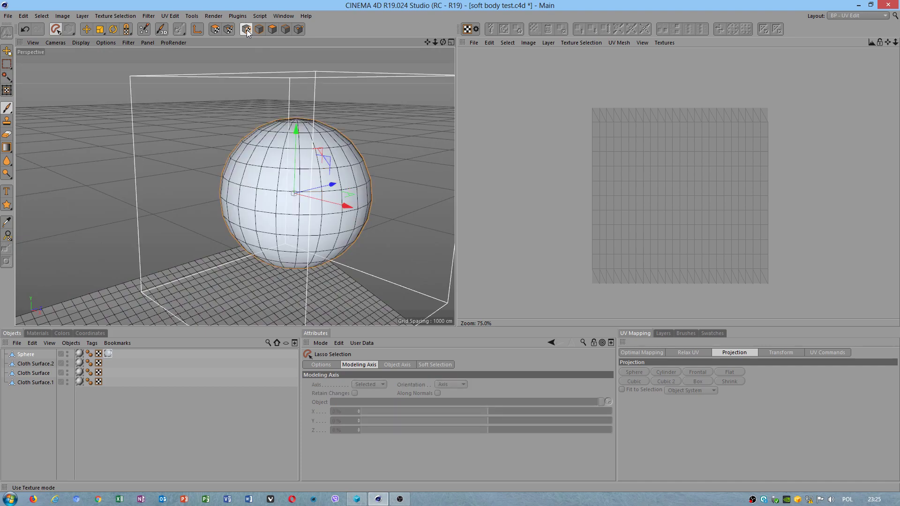
{"action": "left_click", "coordinate": [272, 30]}
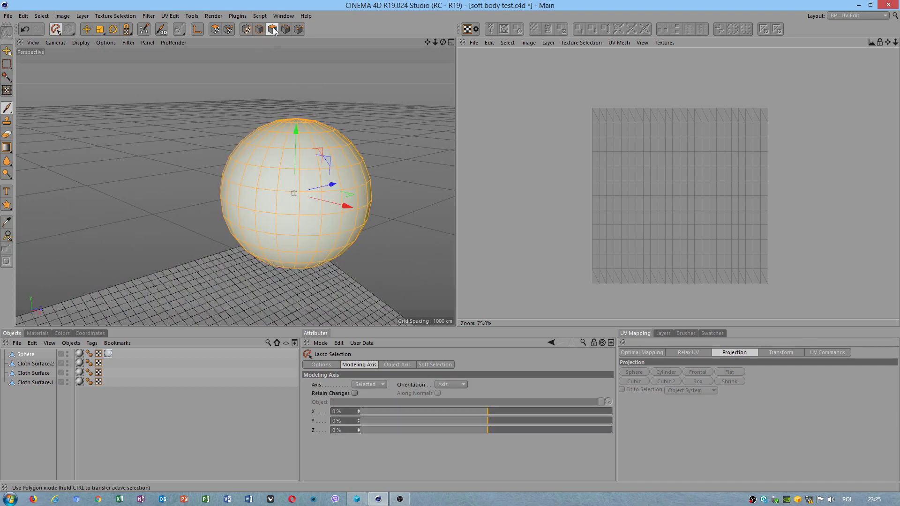
Settle in UV Polygon Edit mode with the Move tool active.
{"action": "left_click", "coordinate": [215, 30]}
{"action": "left_click", "coordinate": [246, 30]}
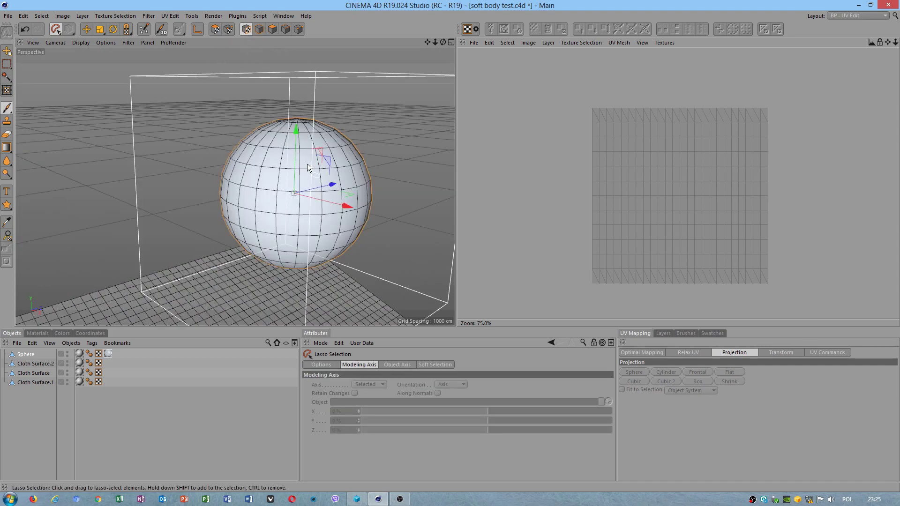
{"action": "left_click", "coordinate": [272, 29]}
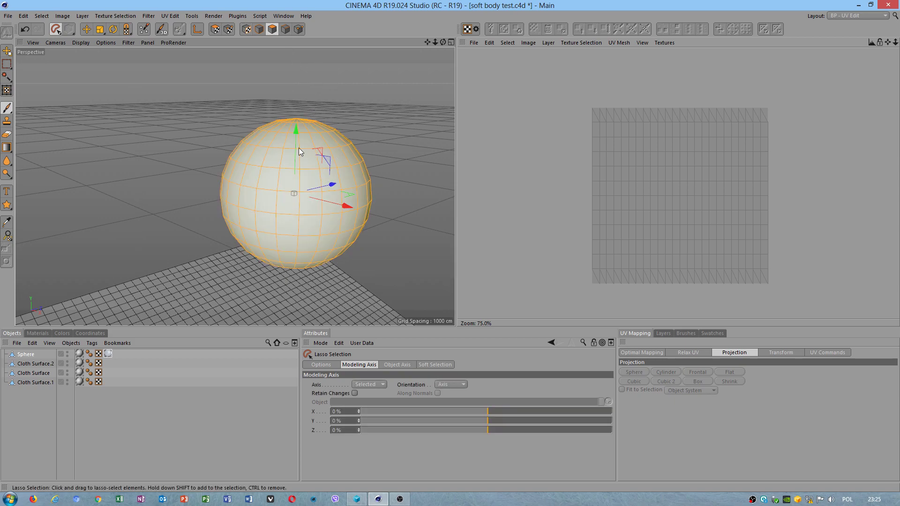
{"action": "left_click", "coordinate": [86, 30]}
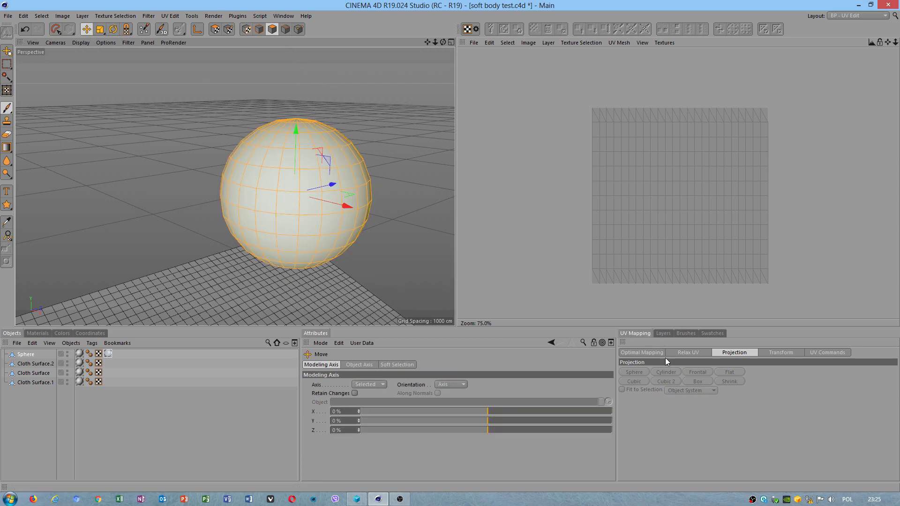
{"action": "left_click", "coordinate": [228, 30]}
{"action": "left_click", "coordinate": [215, 30]}
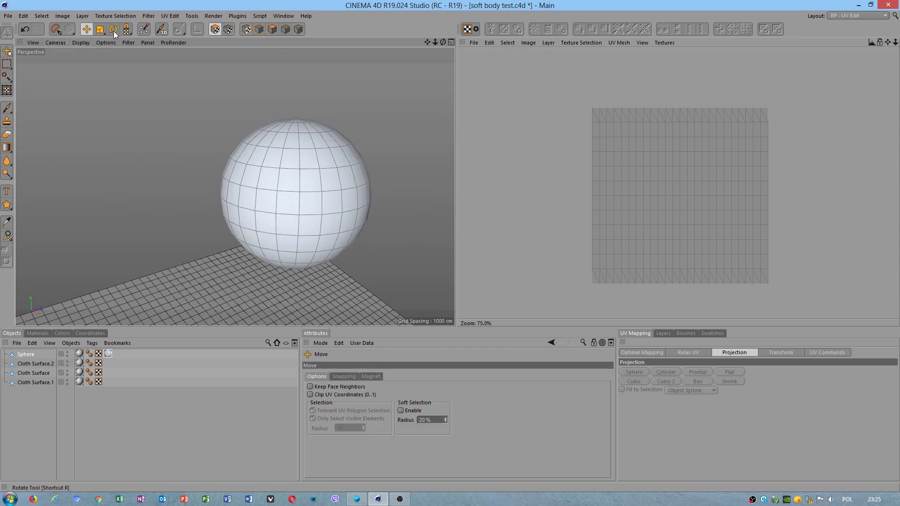
Select the sphere's texture tag and select all of its polygons.
{"action": "left_click", "coordinate": [81, 356]}
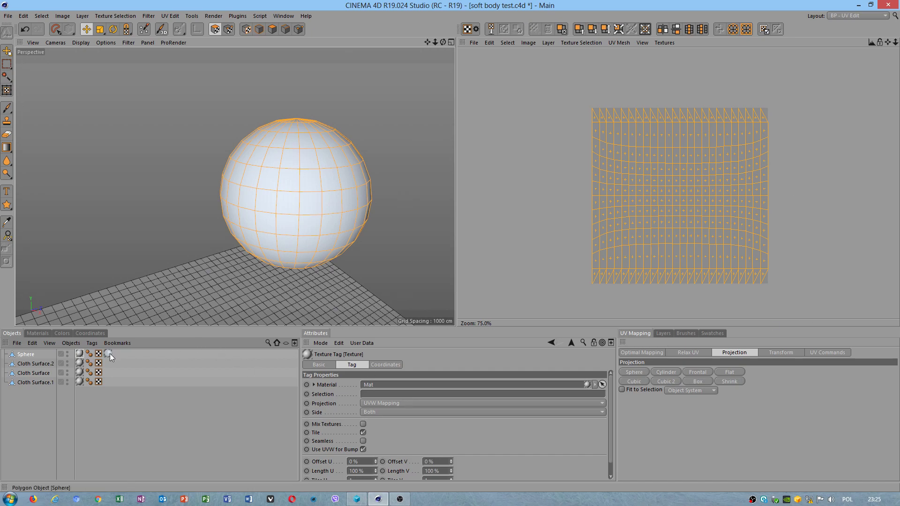
{"action": "left_click", "coordinate": [79, 363]}
{"action": "left_click", "coordinate": [80, 354]}
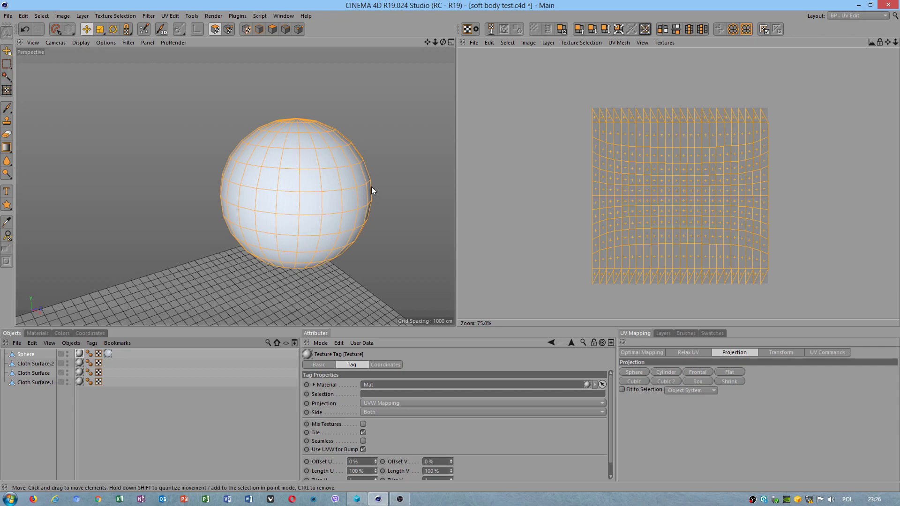
{"action": "key", "text": "t"}
{"action": "left_click", "coordinate": [763, 206]}
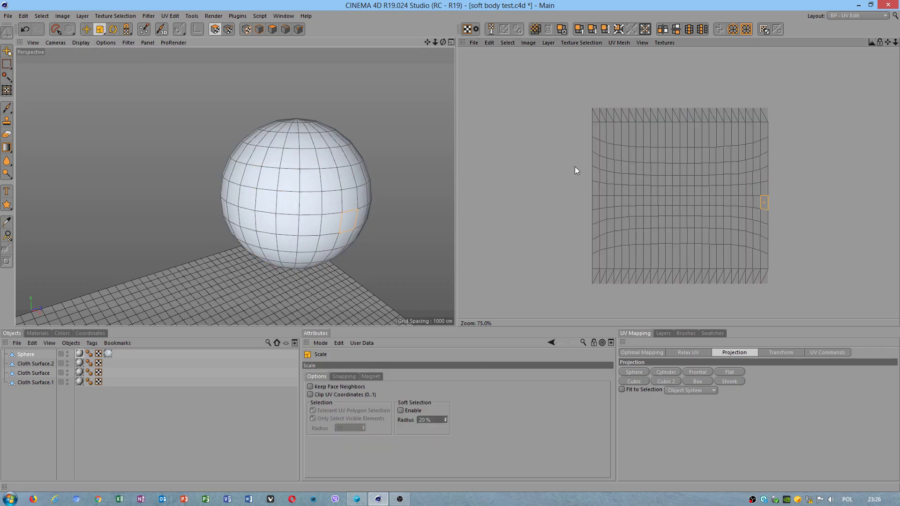
{"action": "key", "text": "ctrl+a"}
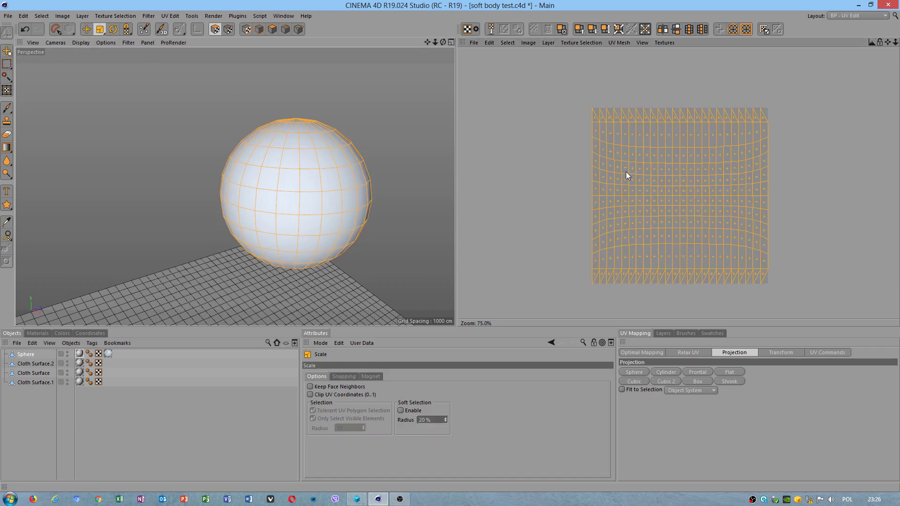
{"action": "left_click", "coordinate": [285, 30]}
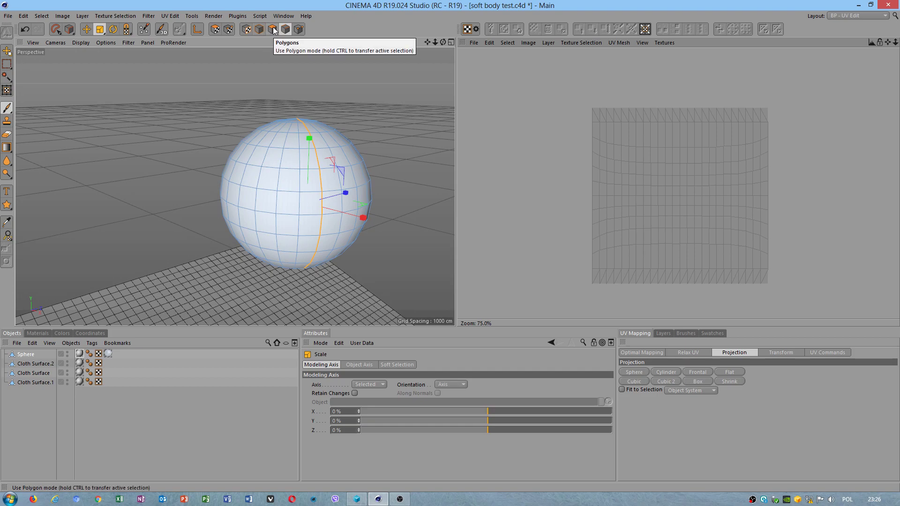
Browse the Optimal Mapping and Relax UV options and return to UV Polygon mode.
{"action": "left_click", "coordinate": [648, 352]}
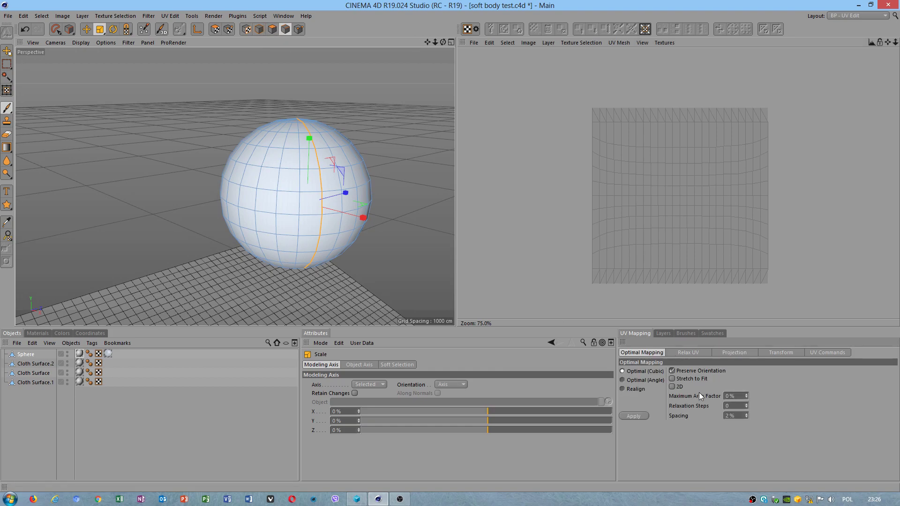
{"action": "left_click", "coordinate": [685, 353]}
{"action": "left_click", "coordinate": [735, 353]}
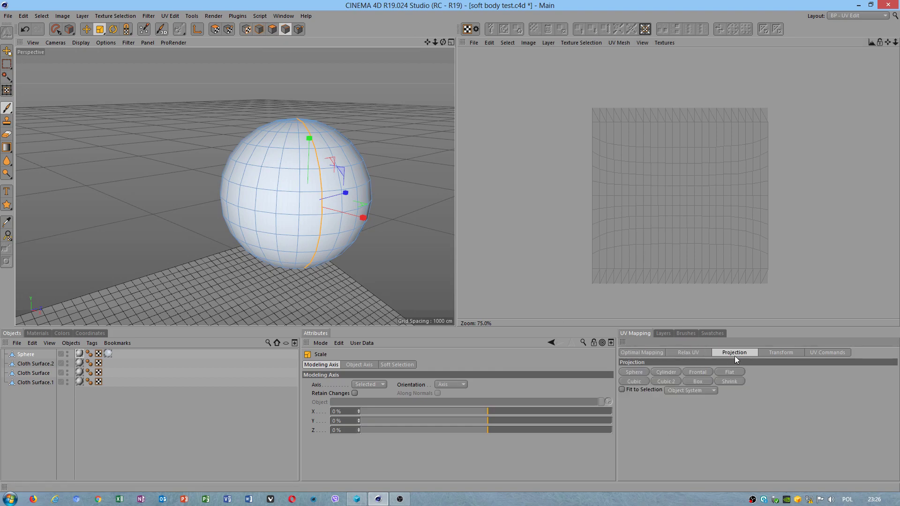
{"action": "left_click", "coordinate": [704, 353]}
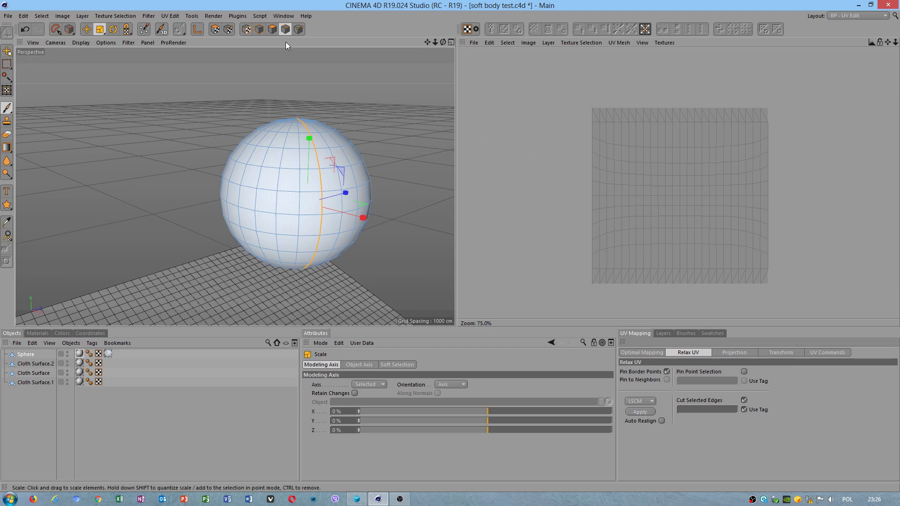
{"action": "left_click", "coordinate": [216, 30]}
{"action": "left_click", "coordinate": [216, 30]}
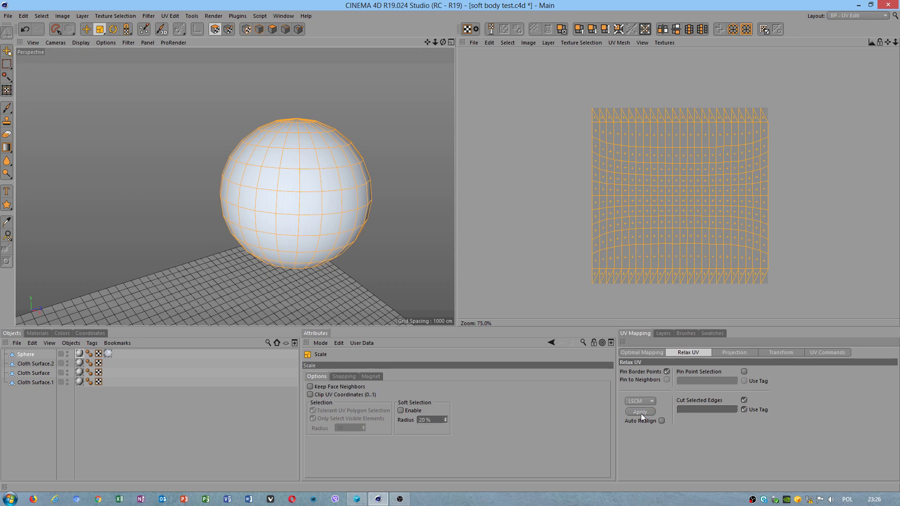
Apply Optimal Cubic mapping to the sphere and enlarge the resulting UV islands.
{"action": "left_click", "coordinate": [643, 353]}
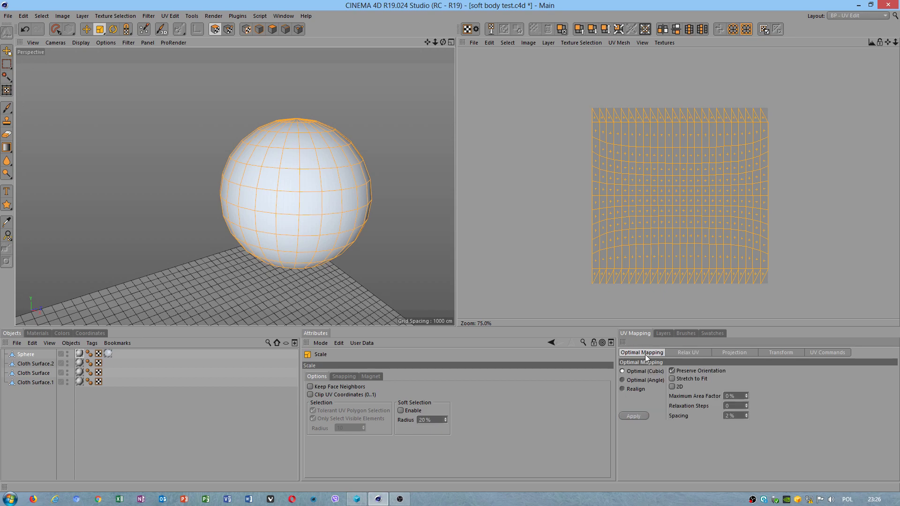
{"action": "left_click", "coordinate": [634, 416]}
{"action": "left_click_drag", "start_coordinate": [682, 187], "coordinate": [670, 185]}
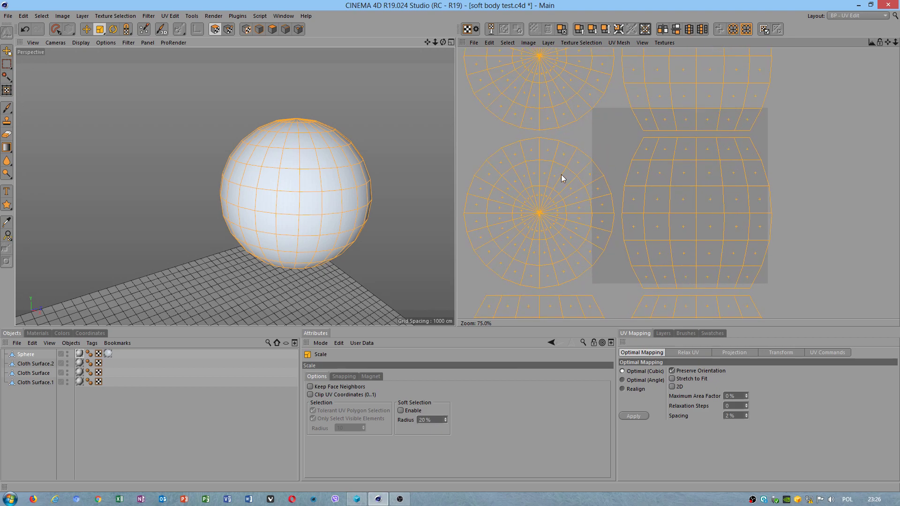
{"action": "scroll", "coordinate": [591, 161], "scroll_direction": "down", "scroll_amount": 5}
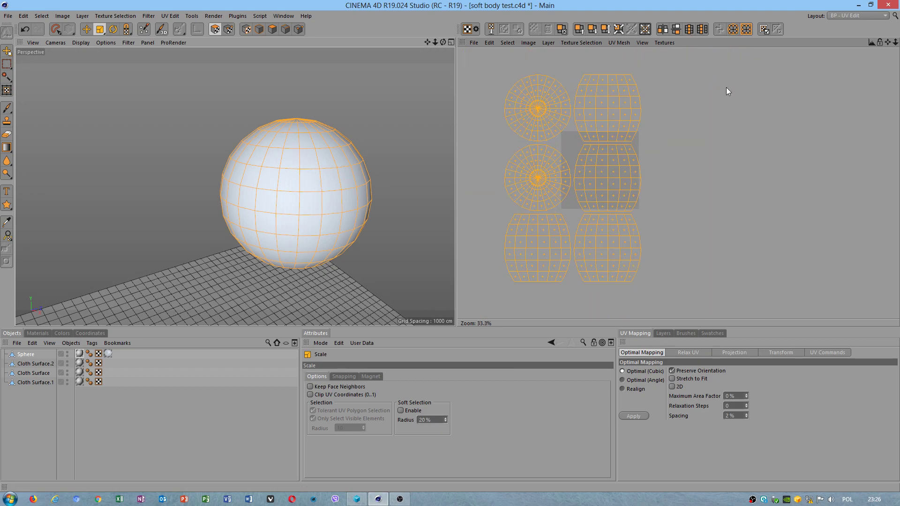
{"action": "left_click", "coordinate": [870, 16]}
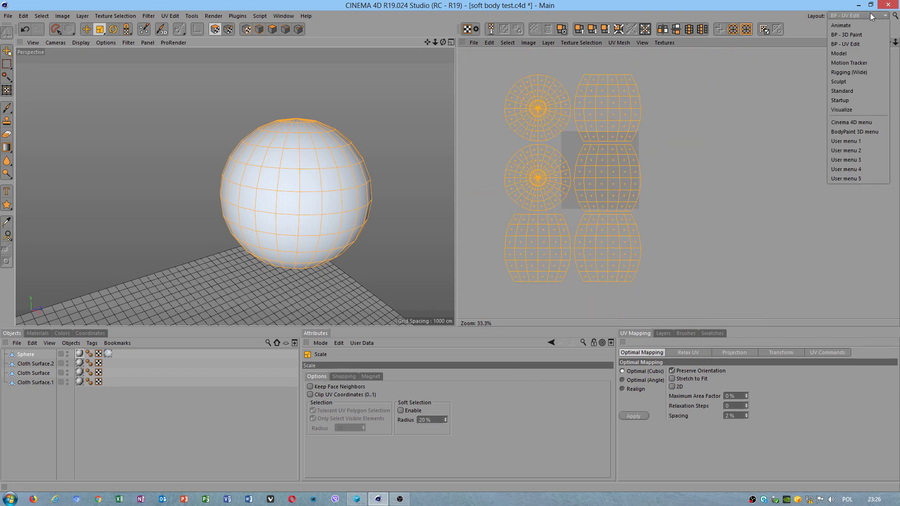
Return to the Standard layout in Model mode, viewing the cloth planes.
{"action": "left_click", "coordinate": [856, 92]}
{"action": "left_click", "coordinate": [8, 74]}
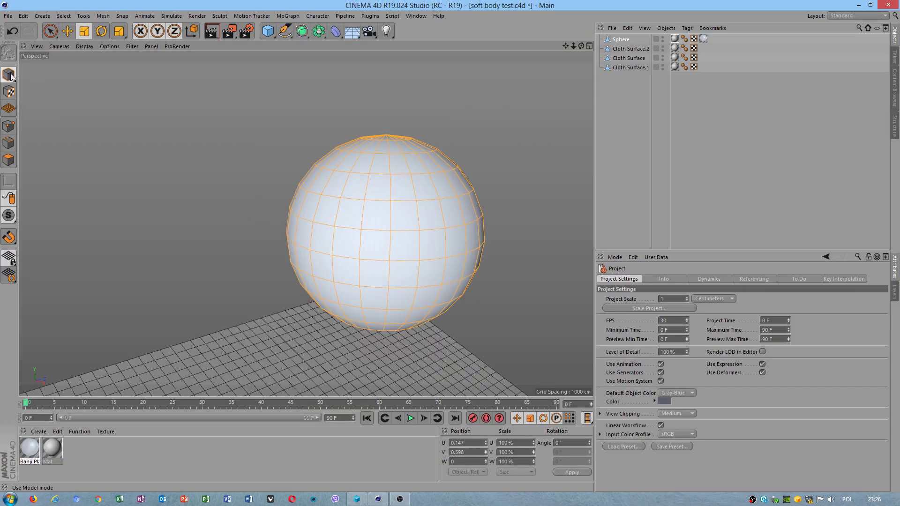
{"action": "scroll", "coordinate": [308, 198], "scroll_direction": "down", "scroll_amount": 6}
{"action": "left_click_drag", "start_coordinate": [380, 275], "coordinate": [372, 316], "text": "alt"}
Move the bottom cloth plane lower and to the left.
{"action": "key", "text": "e"}
{"action": "left_click", "coordinate": [357, 315]}
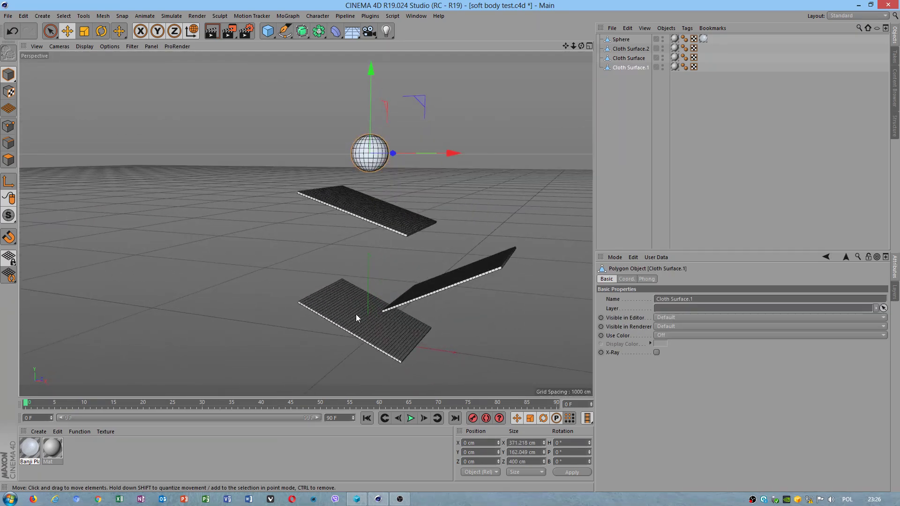
{"action": "left_click_drag", "start_coordinate": [367, 272], "coordinate": [368, 301]}
{"action": "left_click_drag", "start_coordinate": [410, 378], "coordinate": [375, 380]}
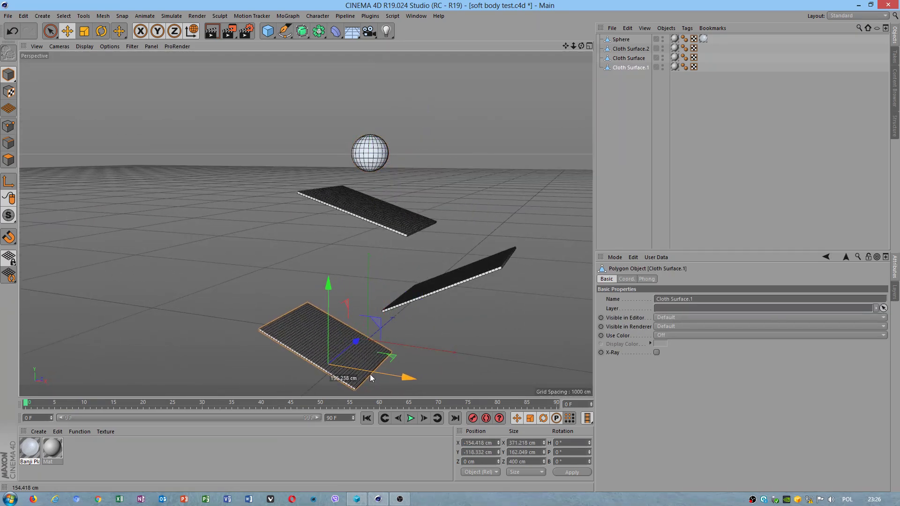
{"action": "left_click_drag", "start_coordinate": [434, 288], "coordinate": [336, 278], "text": "alt"}
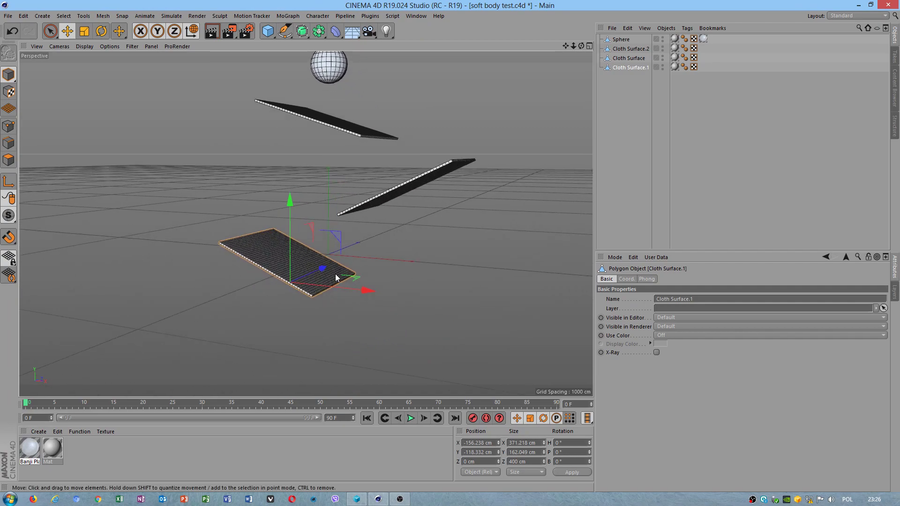
Duplicate the plane lower, tilt the copy about -48.6° and slide it right.
{"action": "key", "text": "ctrl+d"}
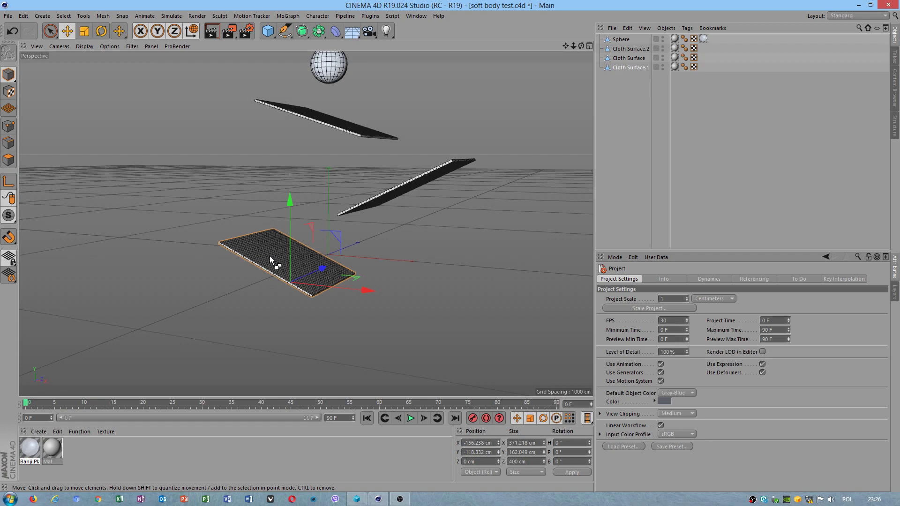
{"action": "left_click_drag", "start_coordinate": [270, 259], "coordinate": [286, 308], "text": "ctrl"}
{"action": "key", "text": "r"}
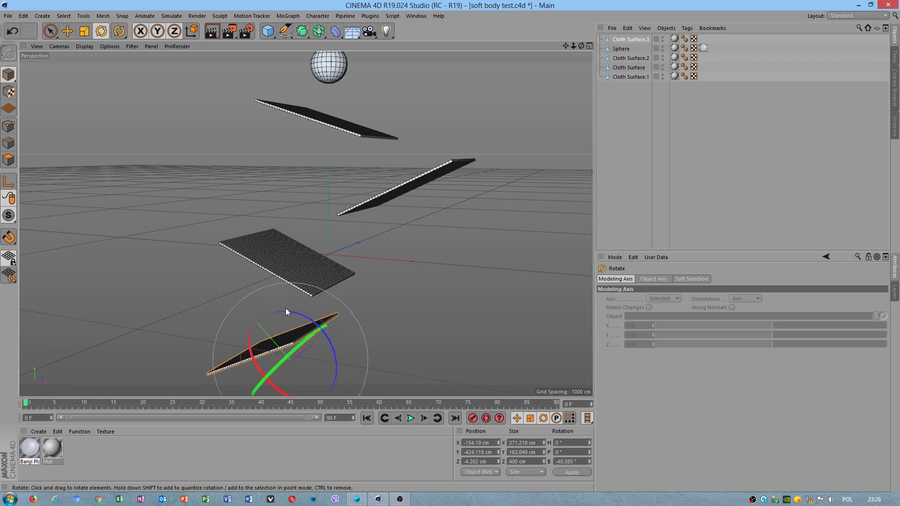
{"action": "key", "text": "e"}
{"action": "scroll", "coordinate": [294, 319], "scroll_direction": "down", "scroll_amount": 2}
{"action": "left_click_drag", "start_coordinate": [327, 363], "coordinate": [399, 373]}
From a higher view, select Cloth Surface.2 and then the sphere.
{"action": "left_click_drag", "start_coordinate": [311, 302], "coordinate": [263, 103], "text": "alt"}
{"action": "left_click", "coordinate": [315, 188]}
{"action": "scroll", "coordinate": [327, 133], "scroll_direction": "up", "scroll_amount": 1}
{"action": "scroll", "coordinate": [327, 133], "scroll_direction": "up", "scroll_amount": 2}
{"action": "left_click", "coordinate": [310, 132]}
Add a Soft Body simulation tag to the sphere.
{"action": "right_click", "coordinate": [325, 111]}
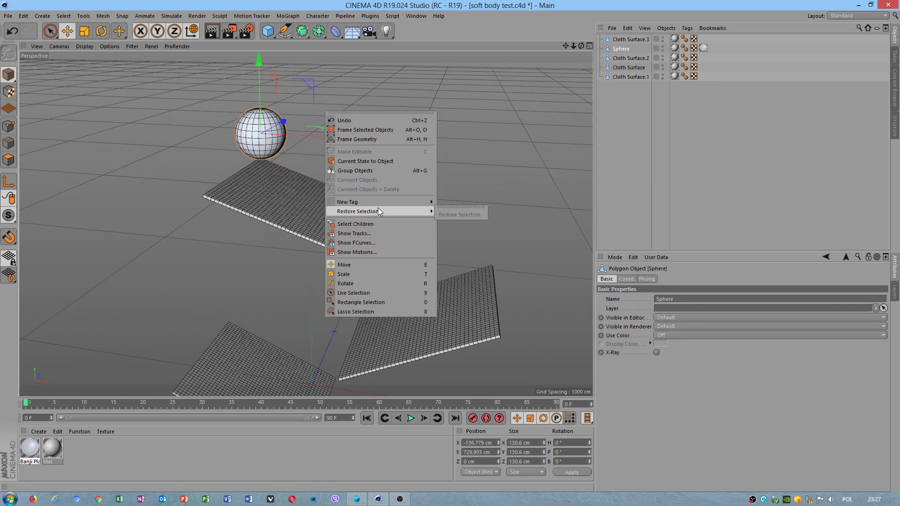
{"action": "mouse_move", "coordinate": [378, 202]}
{"action": "mouse_move", "coordinate": [479, 278]}
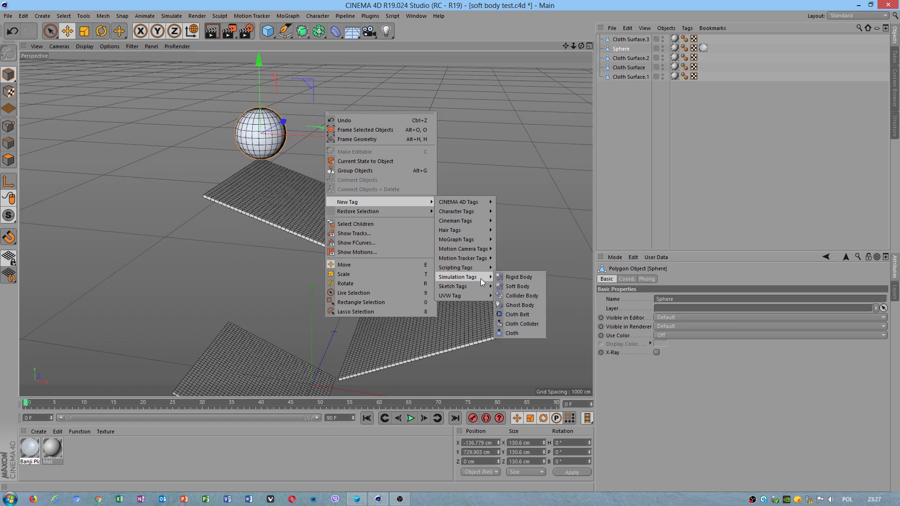
{"action": "left_click", "coordinate": [518, 287]}
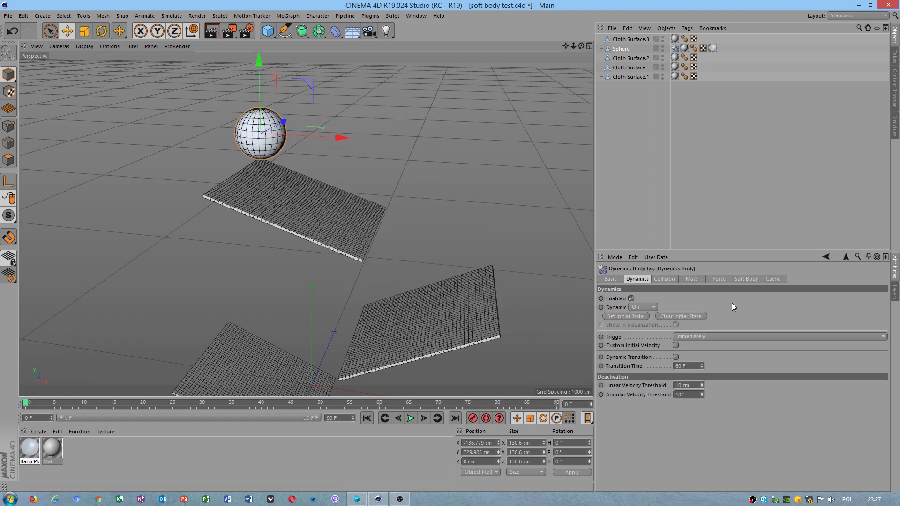
Set Rotational Mass to 6 % and the collision shape to Automatic (MoDynamics).
{"action": "left_click", "coordinate": [697, 280]}
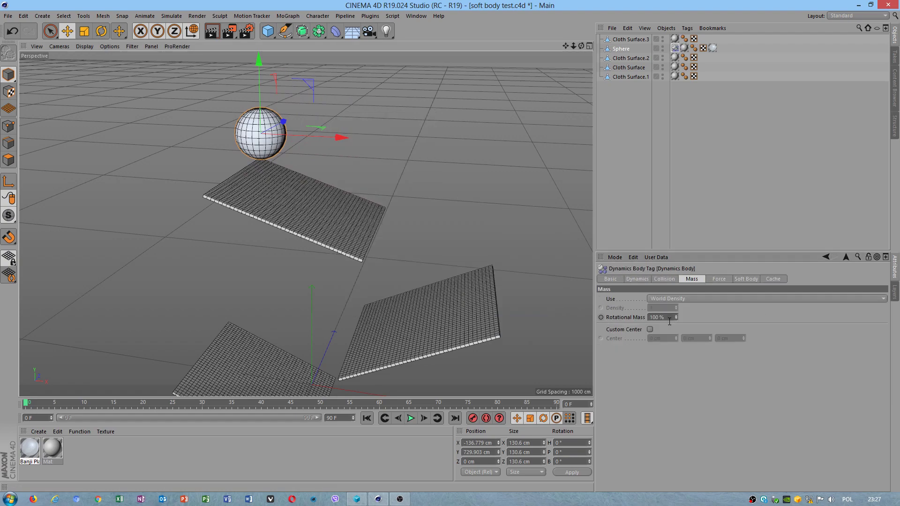
{"action": "left_click_drag", "start_coordinate": [676, 316], "coordinate": [656, 328]}
{"action": "left_click", "coordinate": [667, 278]}
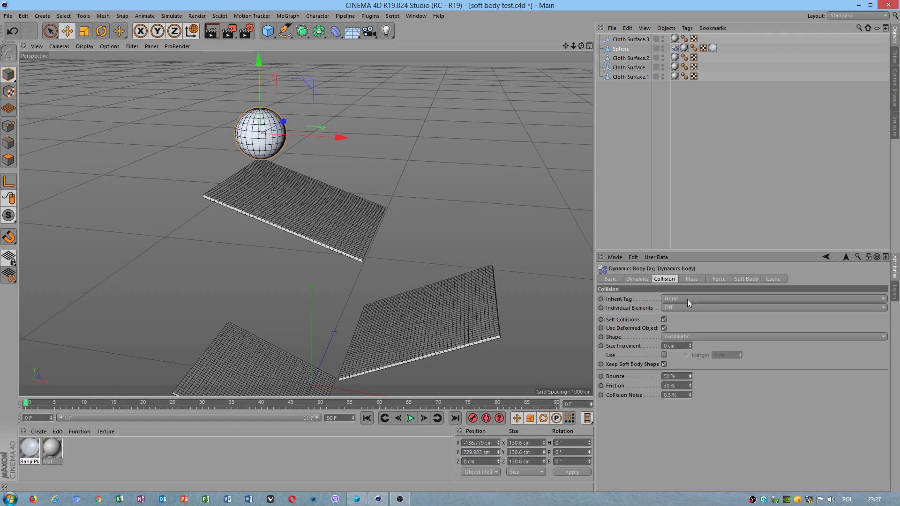
{"action": "left_click", "coordinate": [696, 335]}
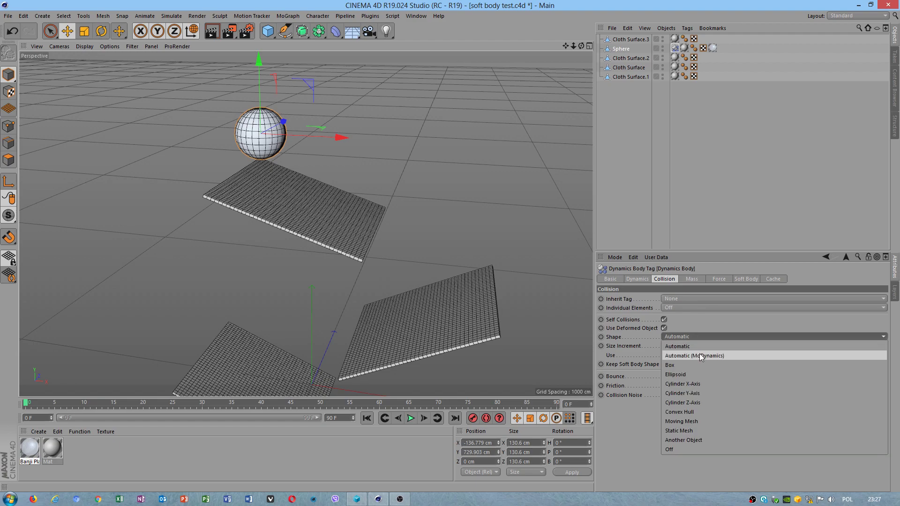
{"action": "left_click", "coordinate": [701, 357]}
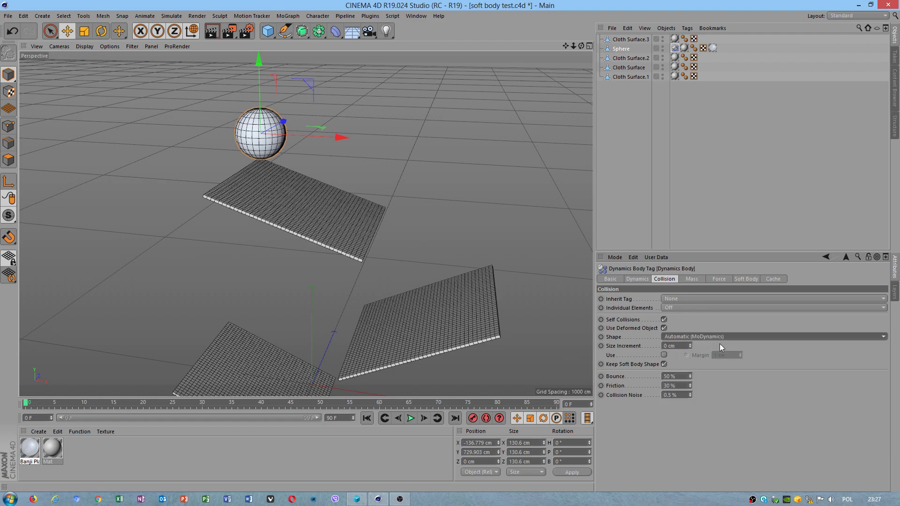
{"action": "left_click", "coordinate": [294, 220]}
Add a Collider Body tag to Cloth Surface.2.
{"action": "right_click", "coordinate": [285, 206]}
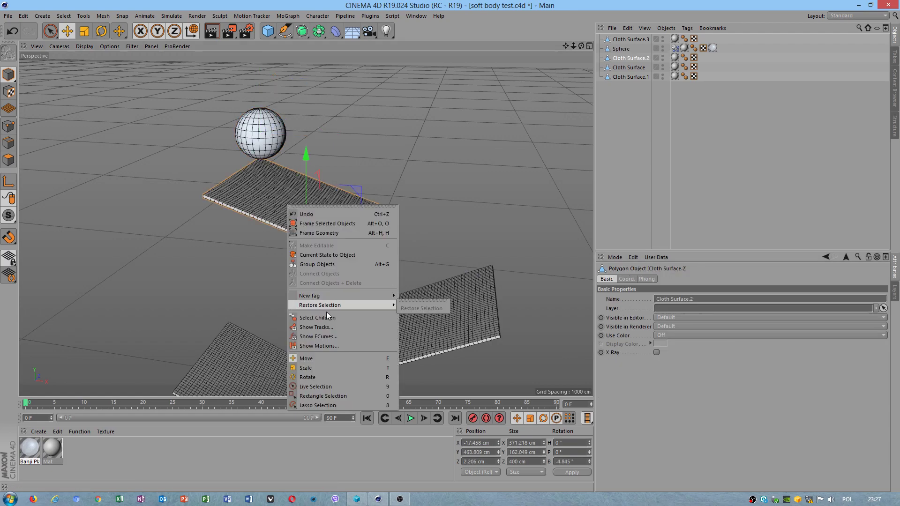
{"action": "mouse_move", "coordinate": [353, 297]}
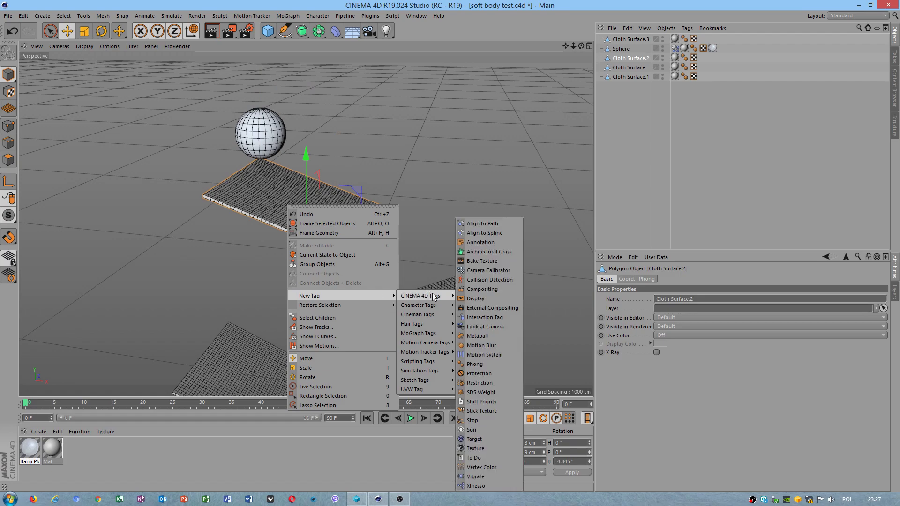
{"action": "mouse_move", "coordinate": [431, 371]}
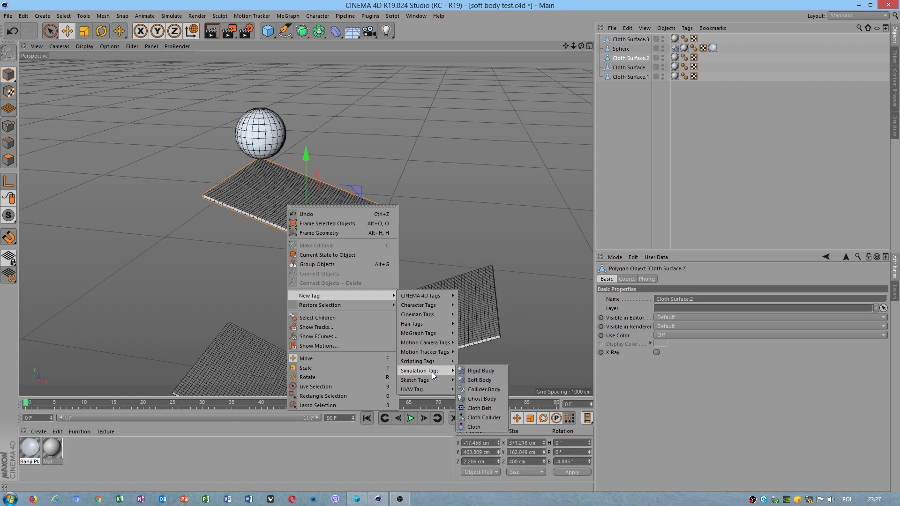
{"action": "left_click", "coordinate": [485, 390]}
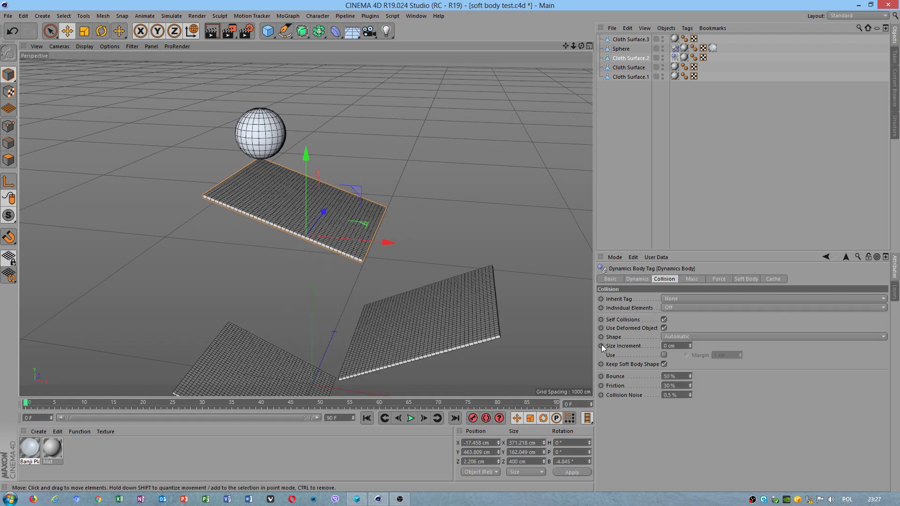
Keep Individual Elements Off and set the collision shape to Automatic (MoDynamics).
{"action": "left_click", "coordinate": [665, 308]}
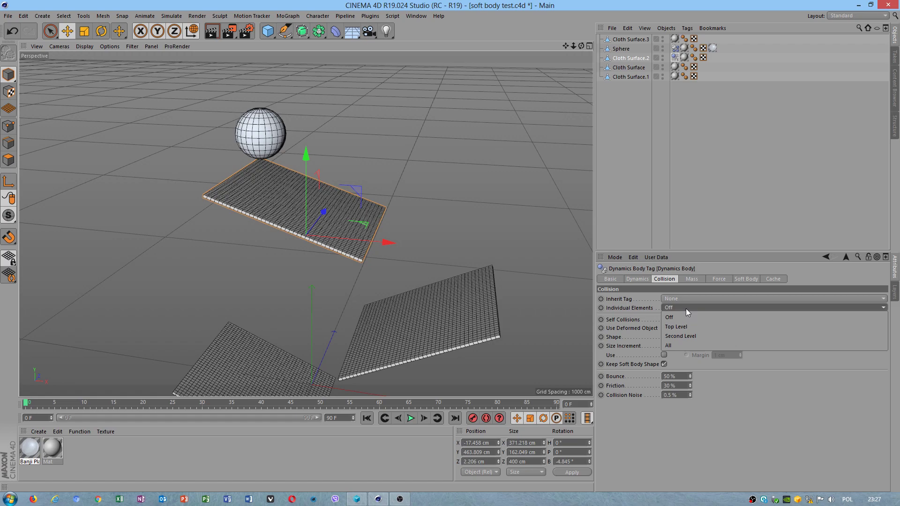
{"action": "left_click", "coordinate": [685, 309]}
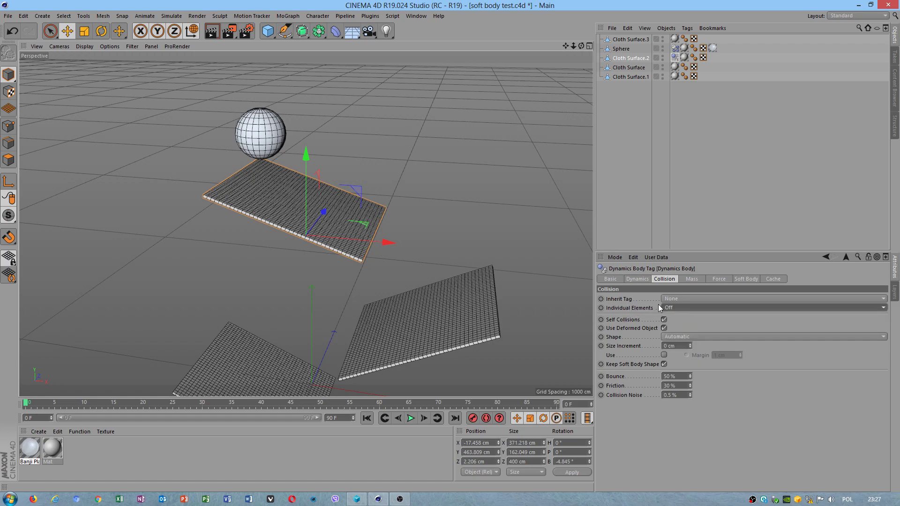
{"action": "left_click", "coordinate": [689, 338]}
{"action": "left_click", "coordinate": [704, 355]}
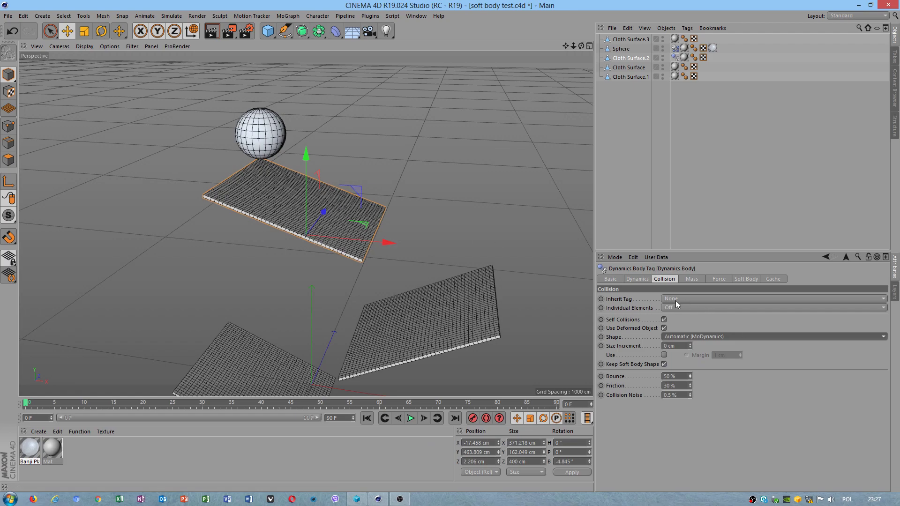
Play a test of the sphere's fall, rewind to the start, and select the sphere.
{"action": "left_click", "coordinate": [411, 418]}
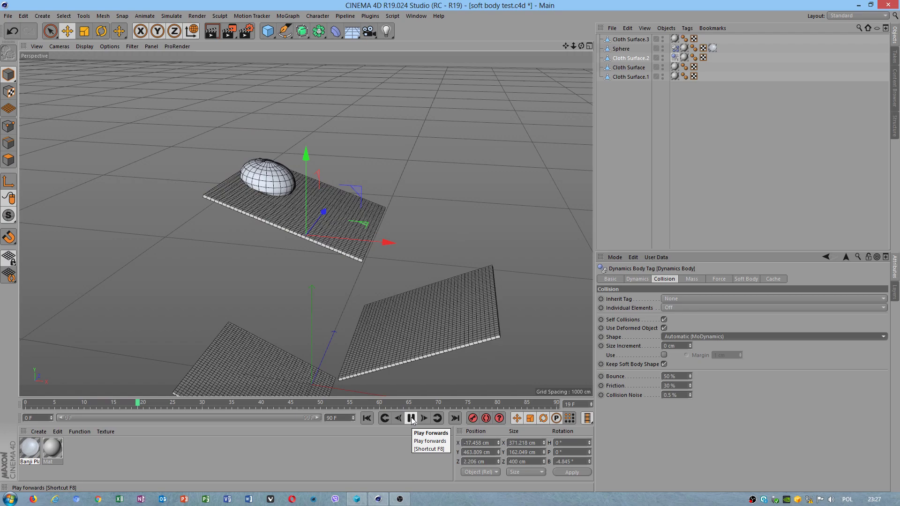
{"action": "left_click", "coordinate": [412, 418]}
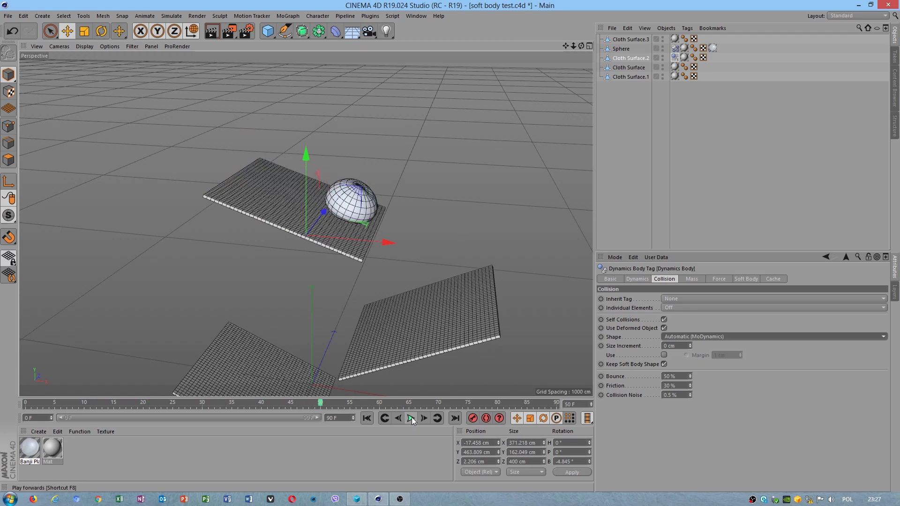
{"action": "left_click", "coordinate": [366, 418]}
{"action": "left_click_drag", "start_coordinate": [362, 227], "coordinate": [426, 179], "text": "alt"}
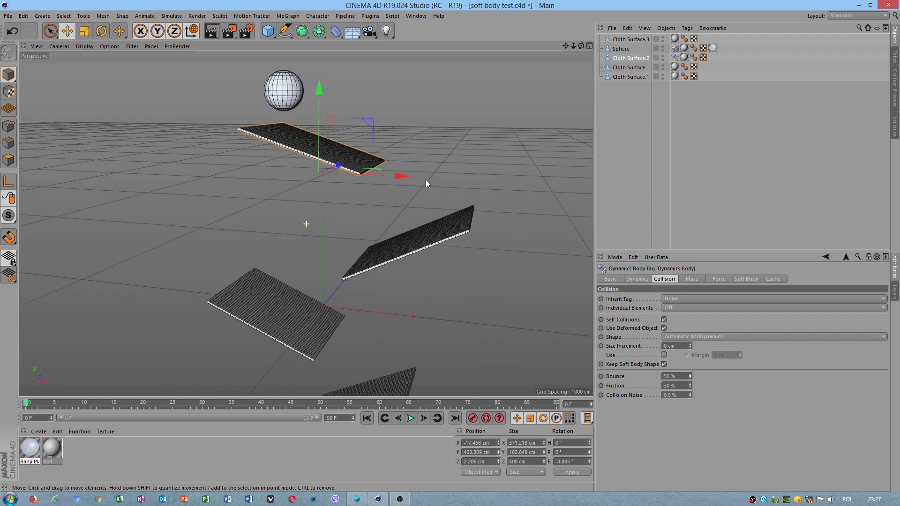
{"action": "left_click", "coordinate": [283, 90]}
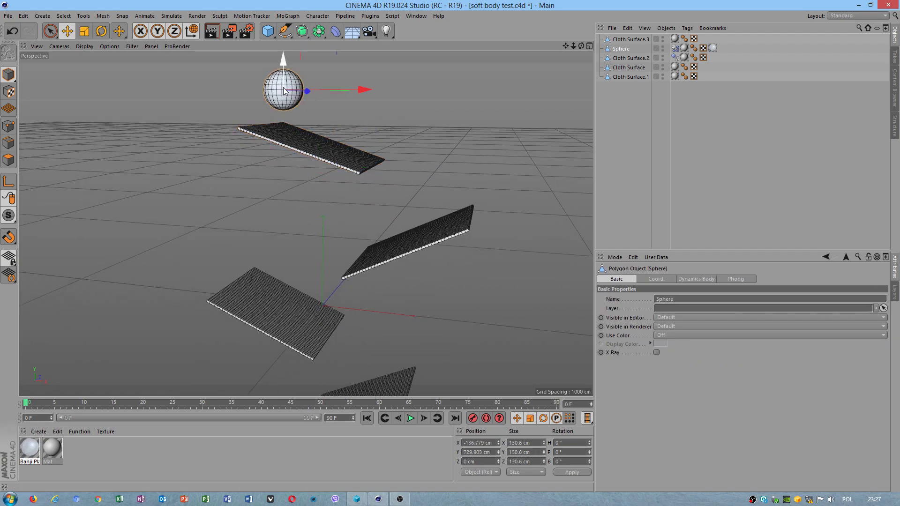
Set the sphere's bounce to 75% with 70% friction and replay the fall.
{"action": "left_click", "coordinate": [675, 49]}
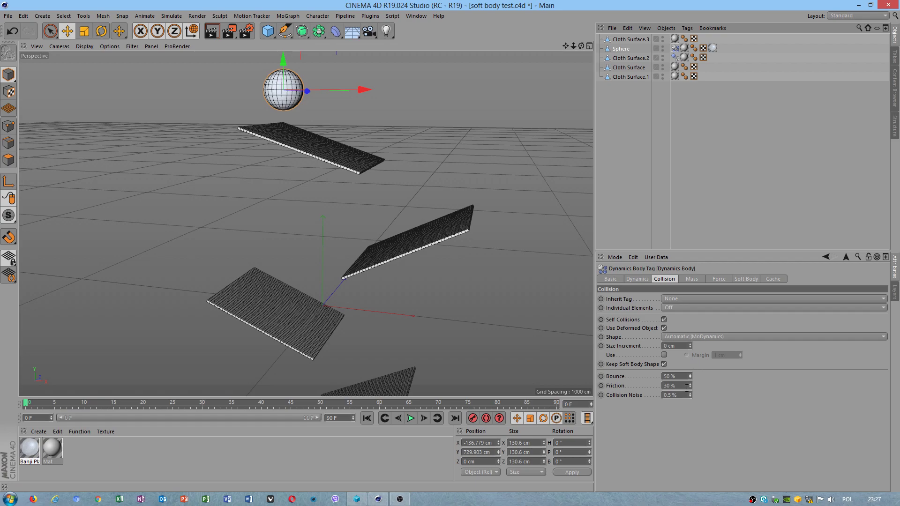
{"action": "mouse_move", "coordinate": [690, 376]}
{"action": "left_mouse_down"}
{"action": "mouse_move", "coordinate": [690, 361]}
{"action": "mouse_move", "coordinate": [690, 389]}
{"action": "mouse_move", "coordinate": [691, 370]}
{"action": "left_mouse_up"}
{"action": "left_click", "coordinate": [410, 418]}
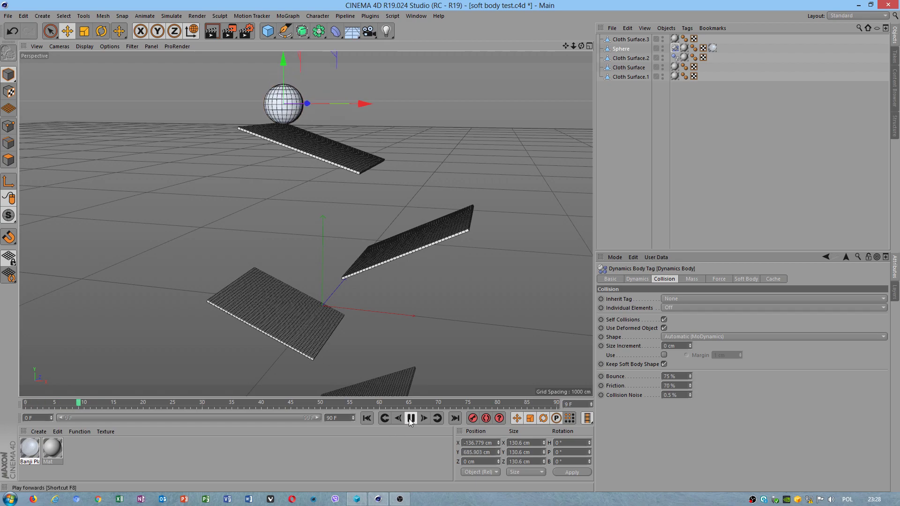
{"action": "left_click", "coordinate": [410, 418]}
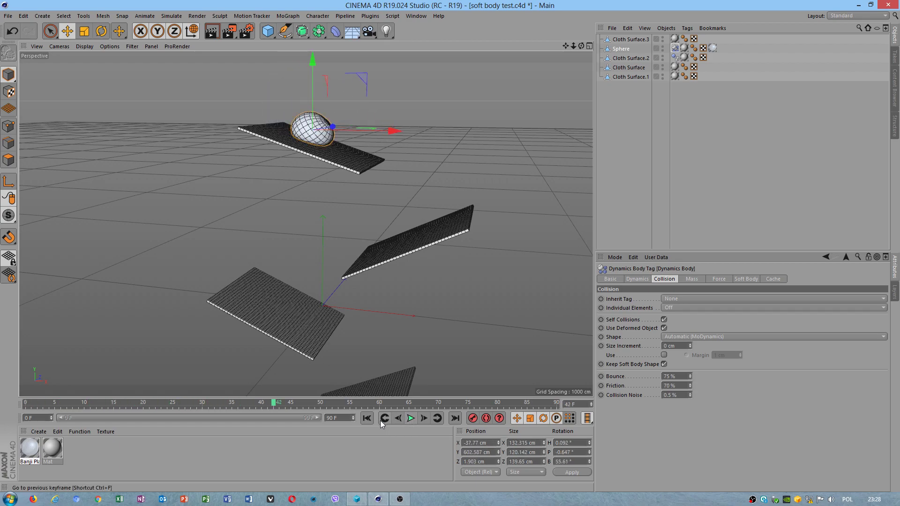
{"action": "left_click", "coordinate": [367, 418]}
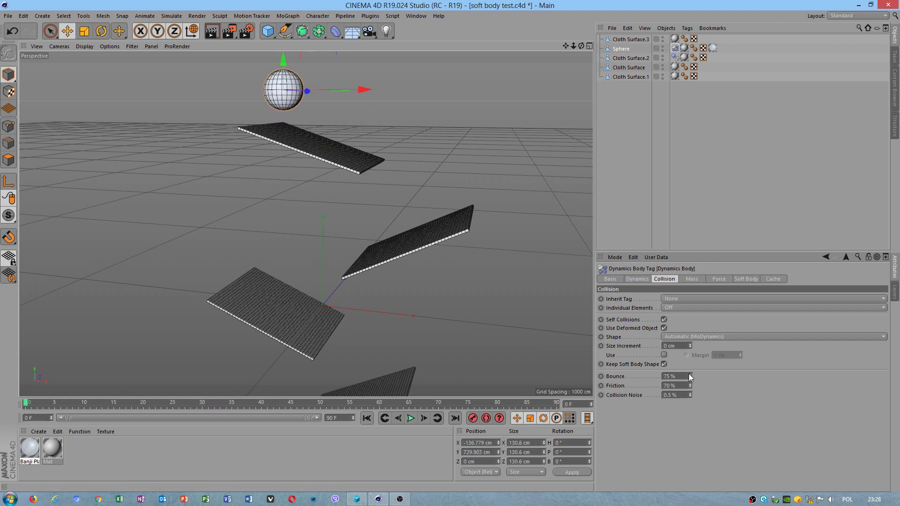
Enable the 2 cm collision size margin and replay the fall to test it.
{"action": "left_click", "coordinate": [664, 355]}
{"action": "left_click", "coordinate": [411, 418]}
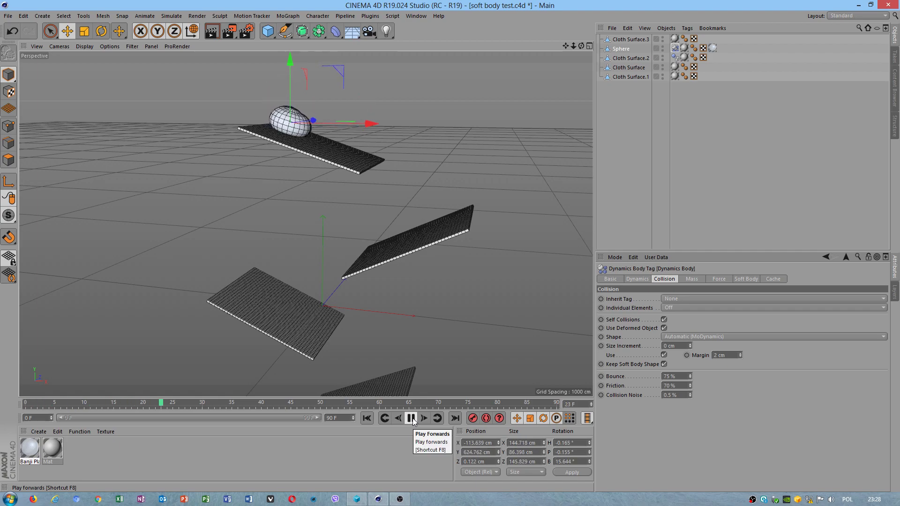
{"action": "left_click", "coordinate": [411, 418]}
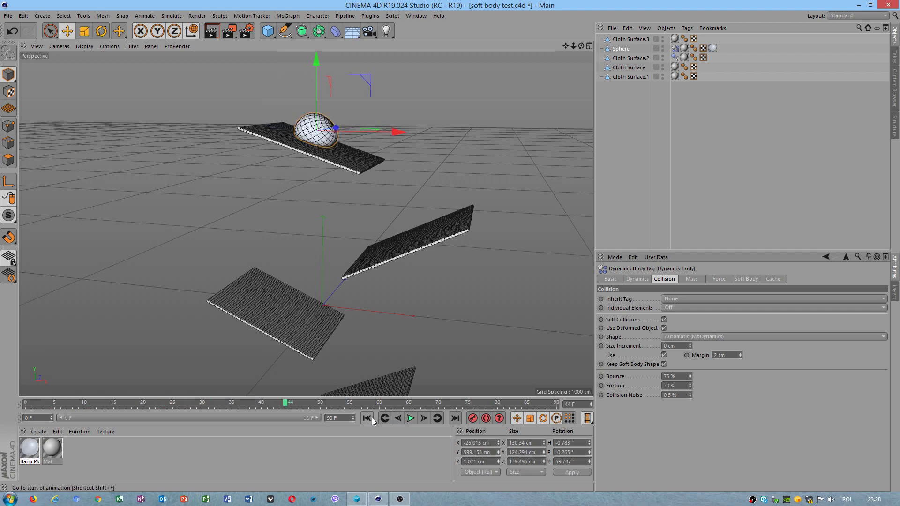
{"action": "left_click", "coordinate": [372, 417]}
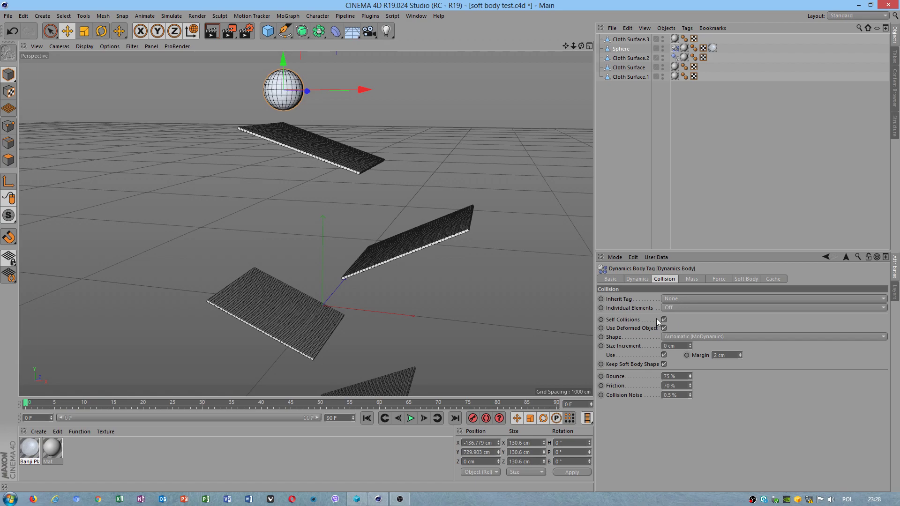
{"action": "left_click", "coordinate": [688, 280]}
Keep the soft body Made of Polygons/Lines with spring damping 33% and shear 32.
{"action": "left_click", "coordinate": [746, 279]}
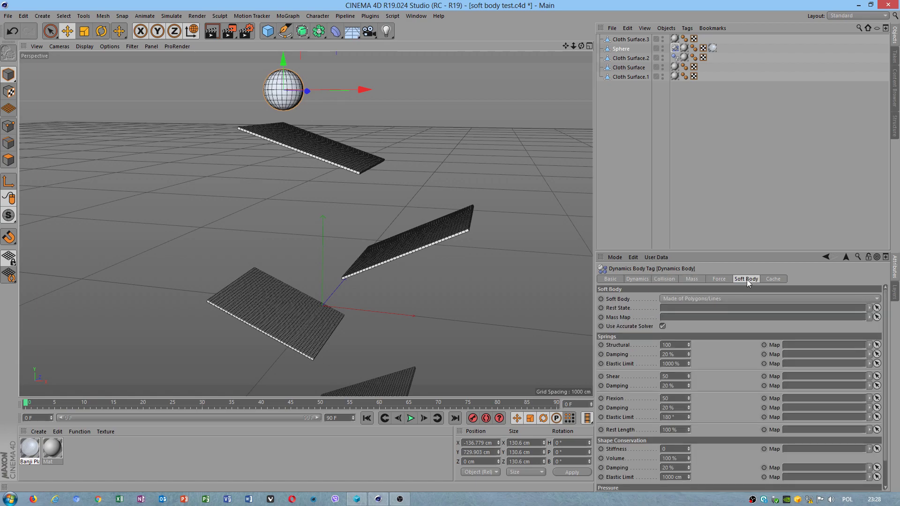
{"action": "left_click", "coordinate": [704, 299]}
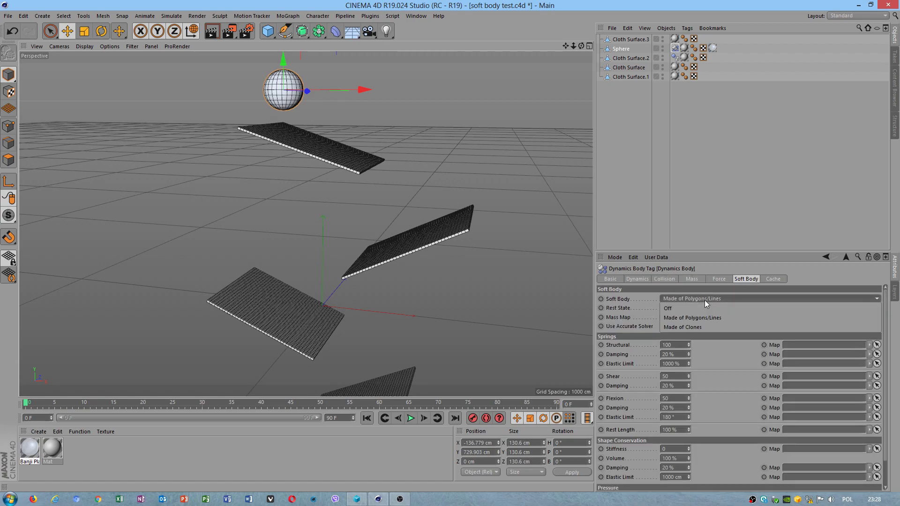
{"action": "left_click", "coordinate": [695, 316]}
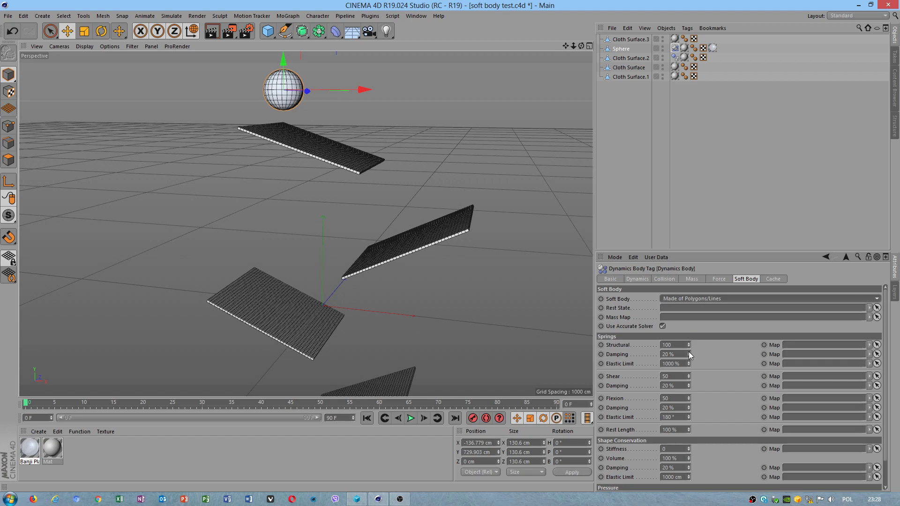
{"action": "left_click_drag", "start_coordinate": [688, 352], "coordinate": [688, 346]}
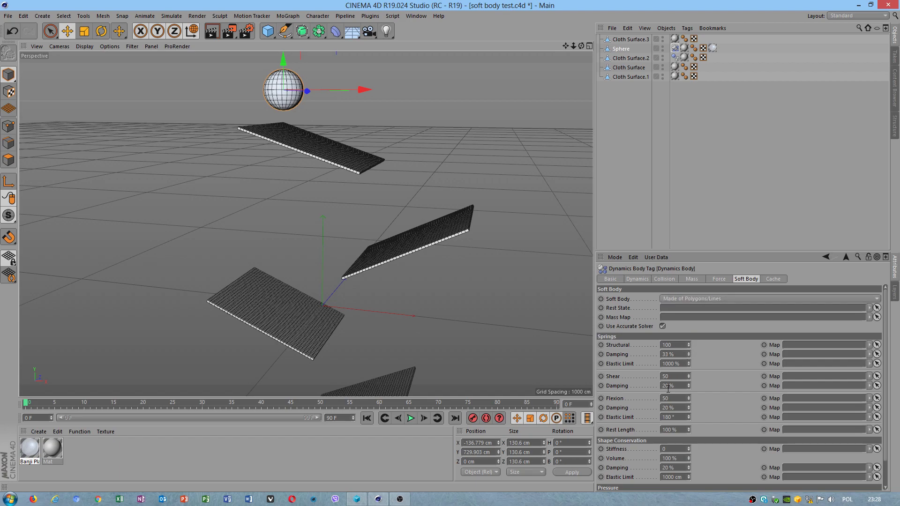
{"action": "left_click", "coordinate": [688, 376]}
{"action": "left_click_drag", "start_coordinate": [689, 376], "coordinate": [688, 382]}
Replay the sphere's fall with the new springs and rewind to the start.
{"action": "left_click", "coordinate": [411, 417]}
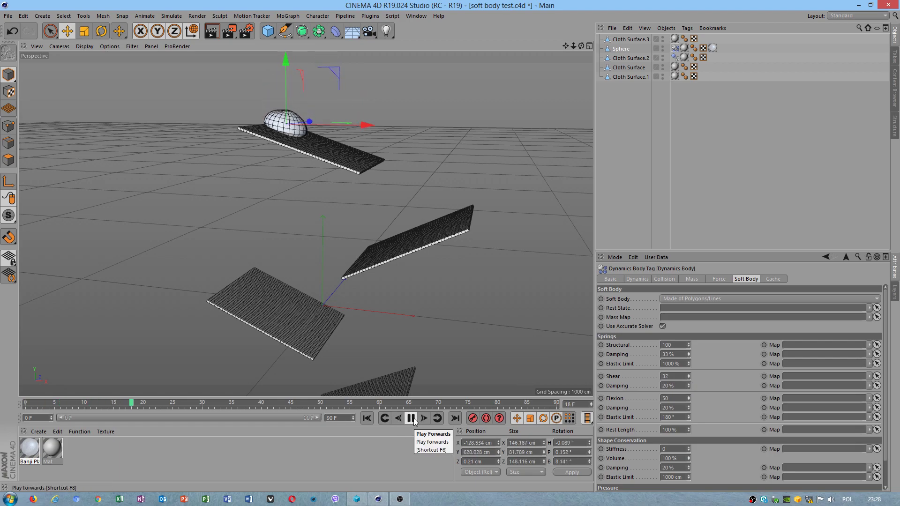
{"action": "left_click", "coordinate": [412, 419]}
{"action": "left_click", "coordinate": [371, 419]}
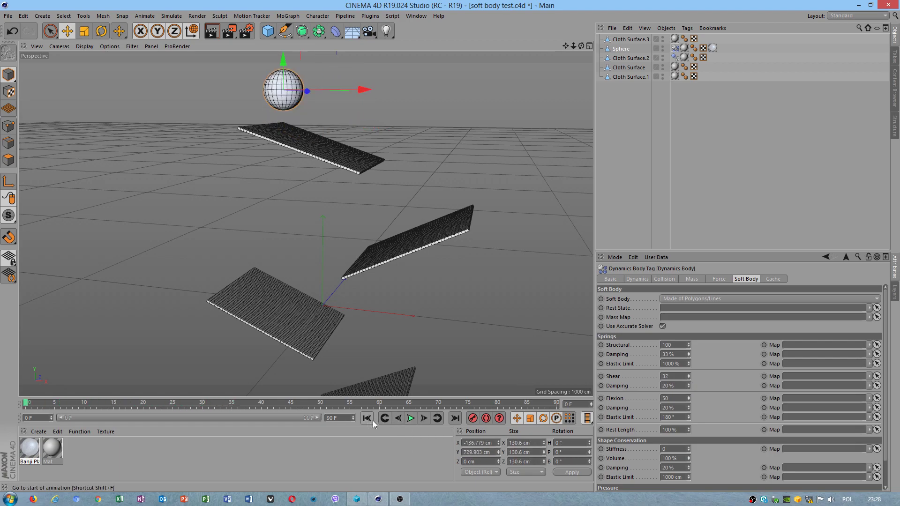
Give the middle plane, Cloth Surface, a Collider Body tag with an Automatic (MoDynamics) collision shape.
{"action": "left_click", "coordinate": [392, 254]}
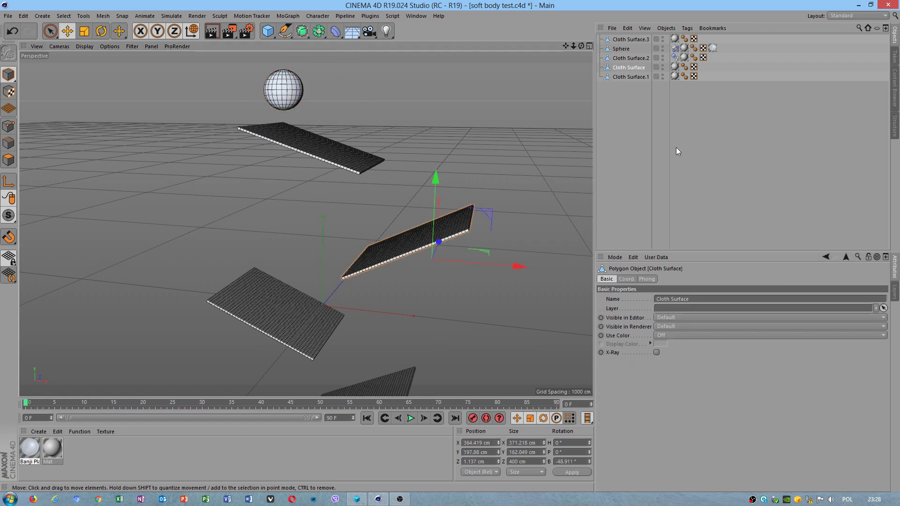
{"action": "right_click", "coordinate": [385, 253]}
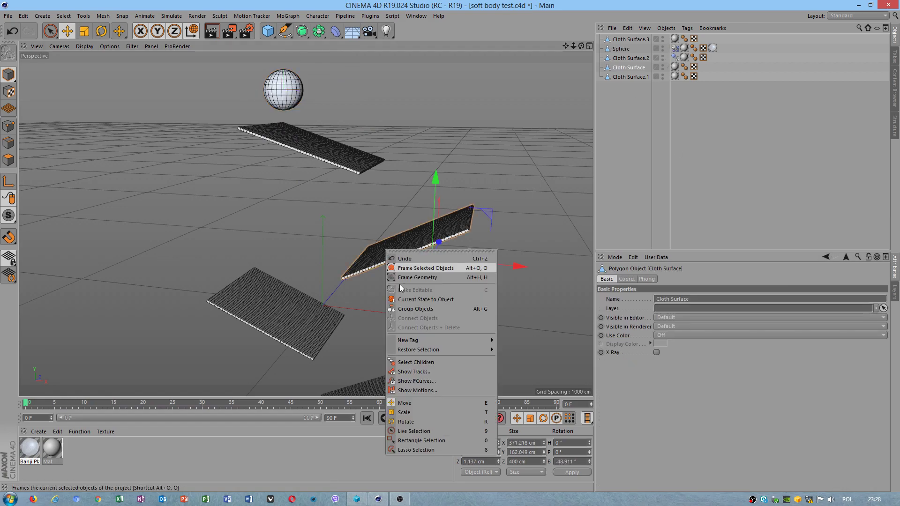
{"action": "mouse_move", "coordinate": [436, 341]}
{"action": "mouse_move", "coordinate": [522, 342]}
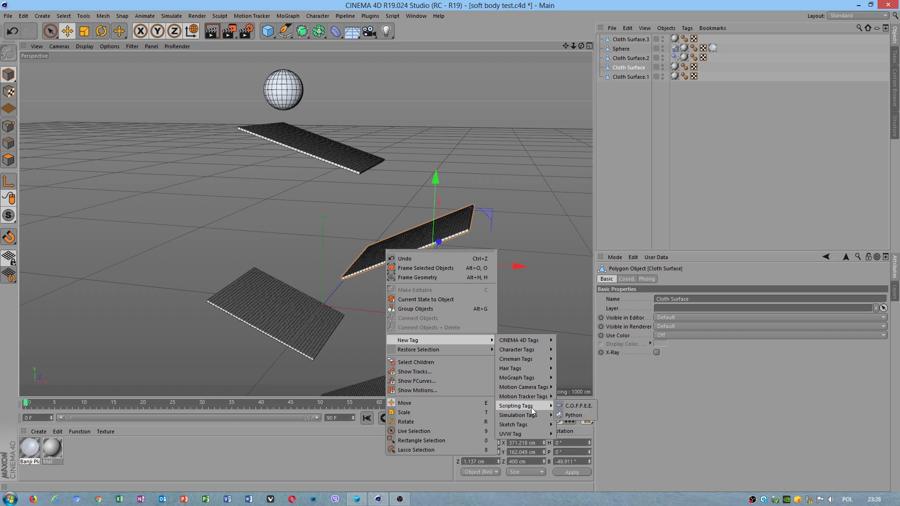
{"action": "mouse_move", "coordinate": [536, 416]}
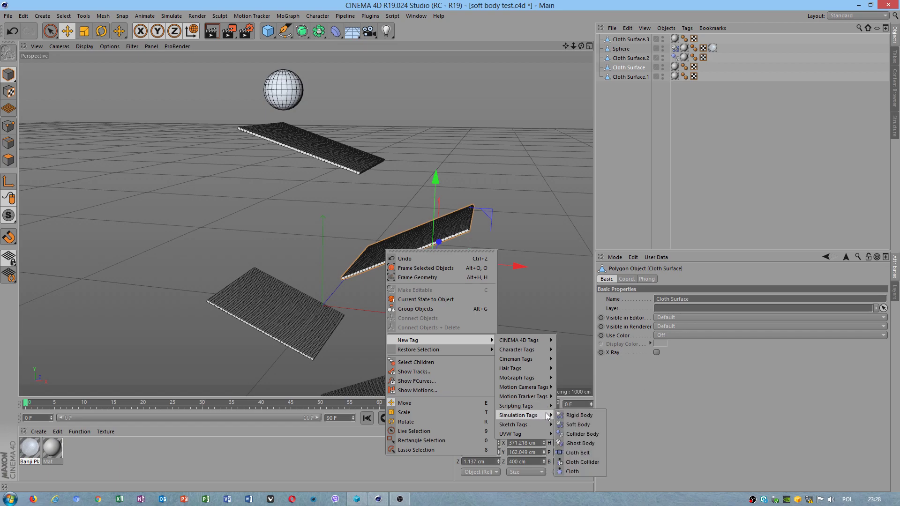
{"action": "left_click", "coordinate": [581, 425]}
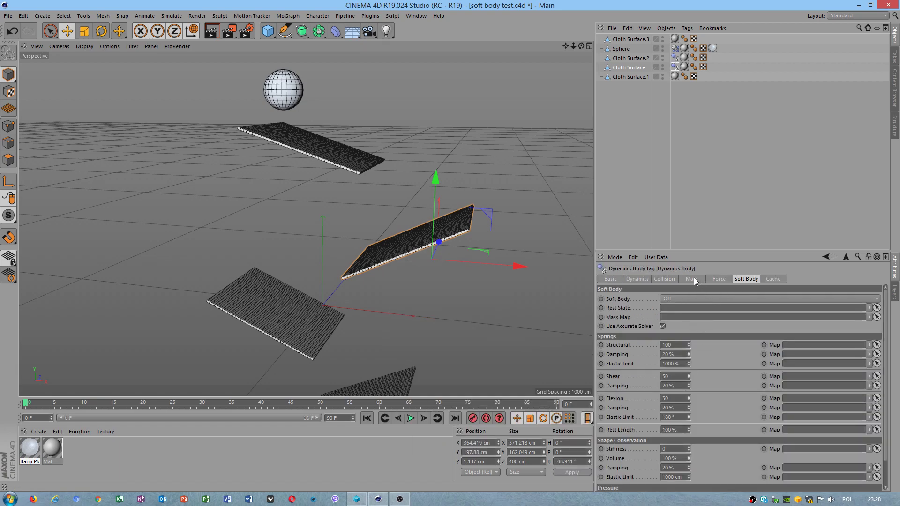
{"action": "left_click", "coordinate": [665, 279]}
{"action": "left_click", "coordinate": [684, 337]}
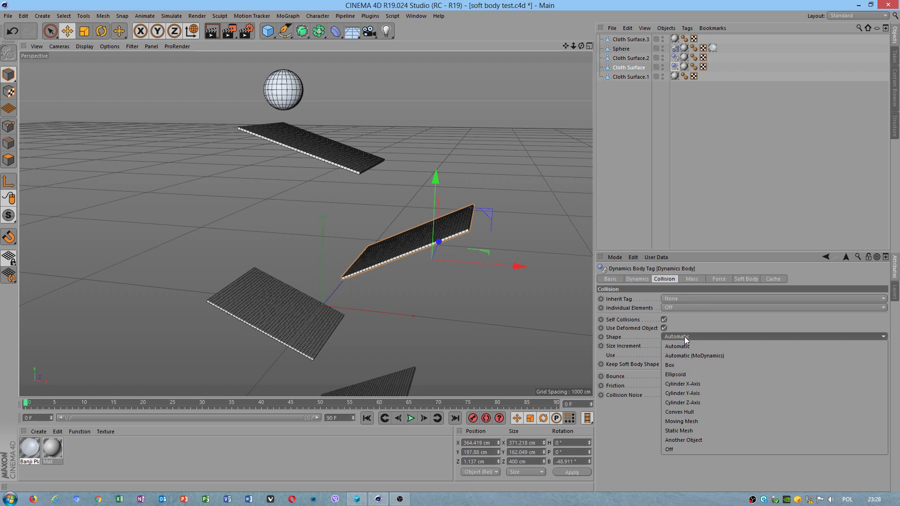
{"action": "left_click", "coordinate": [691, 355]}
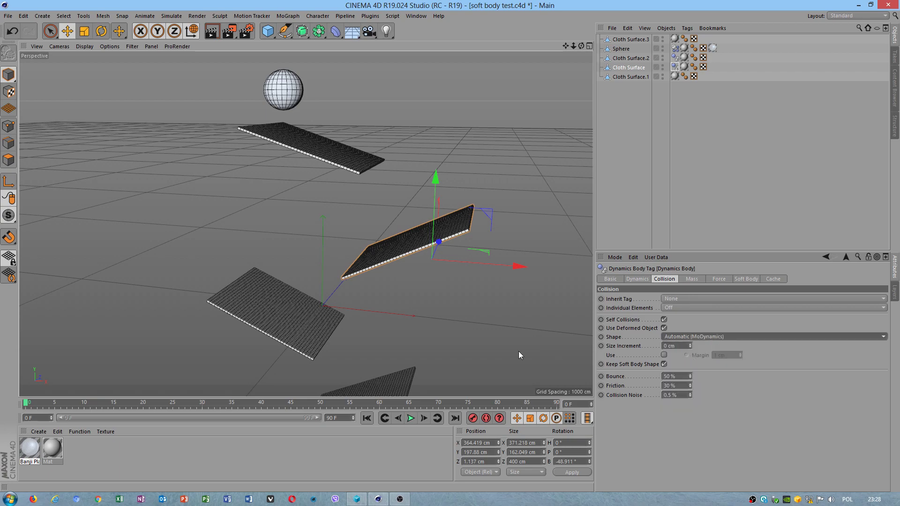
Make the lower-left plane Cloth Surface.1 a collider body with an Automatic (MoDynamics) shape.
{"action": "left_click", "coordinate": [283, 313]}
{"action": "right_click", "coordinate": [291, 305]}
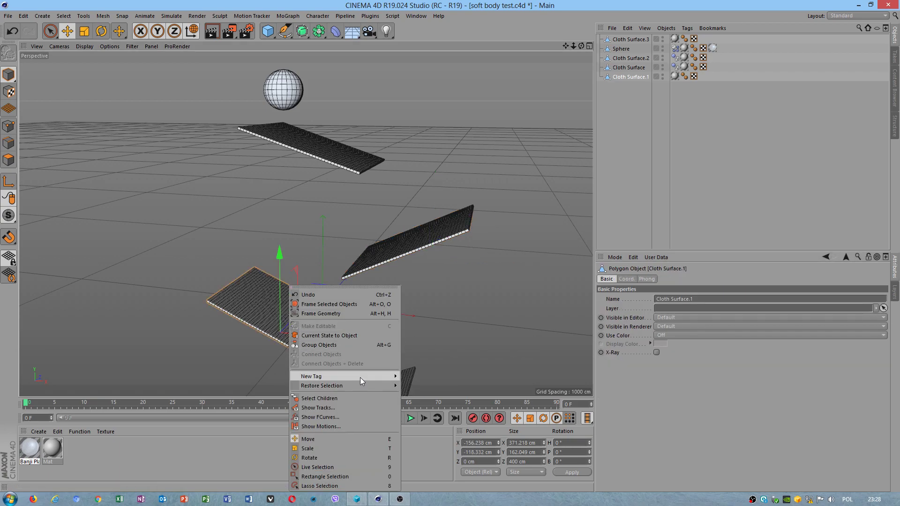
{"action": "mouse_move", "coordinate": [360, 376]}
{"action": "mouse_move", "coordinate": [424, 451]}
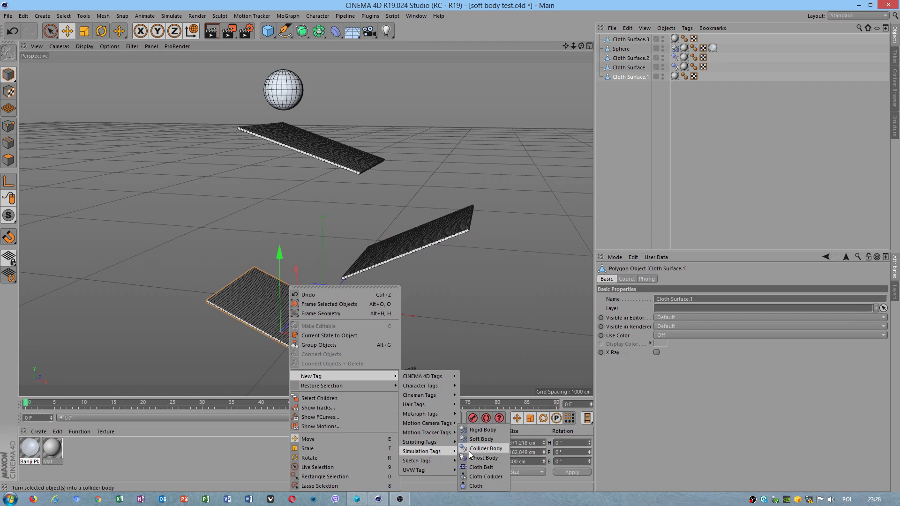
{"action": "left_click", "coordinate": [499, 449]}
{"action": "left_click", "coordinate": [677, 336]}
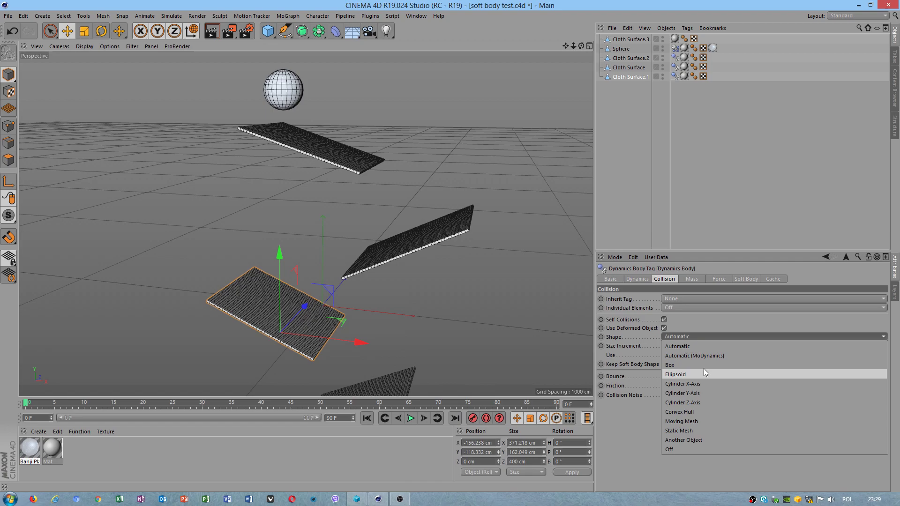
{"action": "left_click", "coordinate": [705, 355]}
Select the bottom plane Cloth Surface.3 and orbit to see the planes edge-on.
{"action": "left_click_drag", "start_coordinate": [401, 320], "coordinate": [300, 155], "text": "alt"}
{"action": "left_click", "coordinate": [405, 336]}
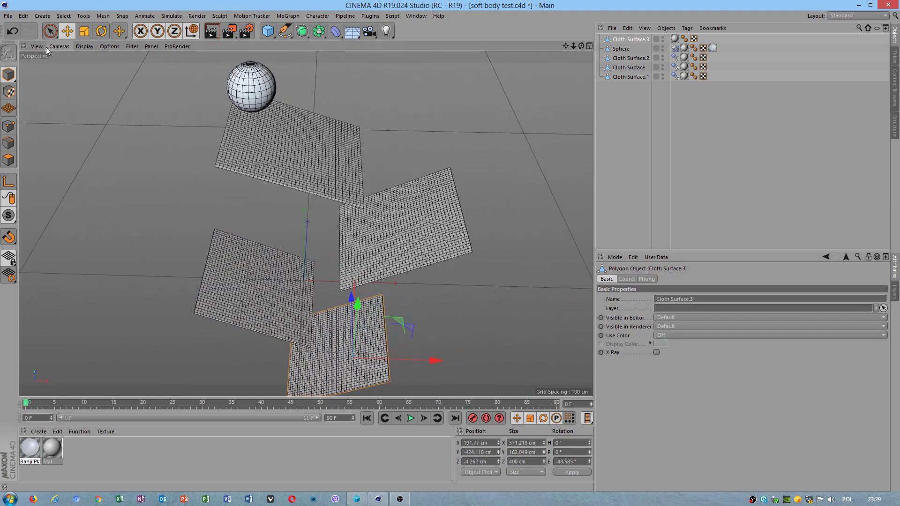
{"action": "left_click", "coordinate": [8, 16]}
{"action": "key", "text": "Escape"}
{"action": "left_click_drag", "start_coordinate": [520, 269], "coordinate": [268, 161], "text": "alt"}
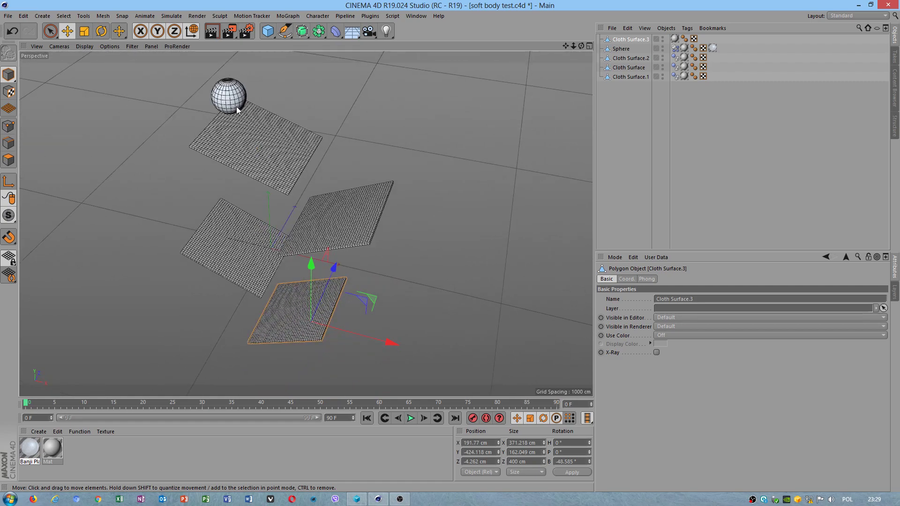
{"action": "left_click_drag", "start_coordinate": [246, 119], "coordinate": [327, 150], "text": "alt"}
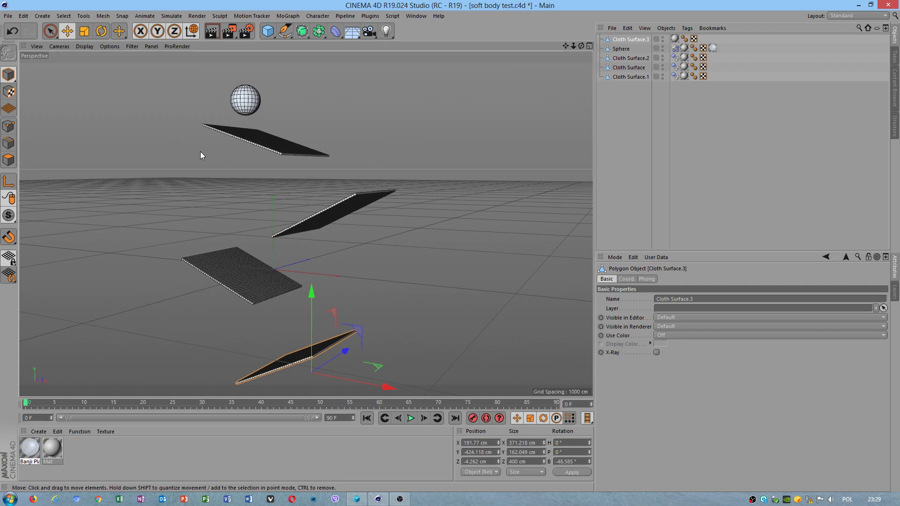
{"action": "left_click_drag", "start_coordinate": [201, 153], "coordinate": [263, 190], "text": "alt"}
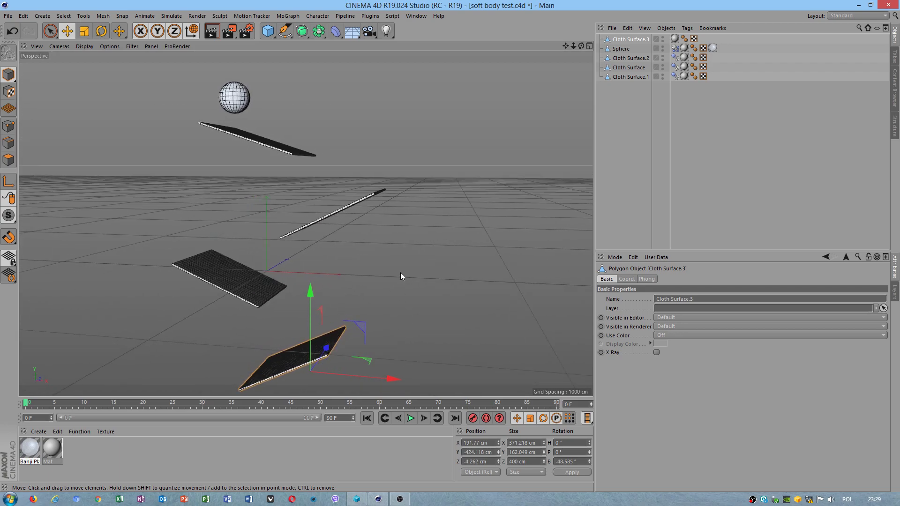
Add a Collider Body tag to Cloth Surface.3 with an Automatic (MoDynamics) collision shape.
{"action": "right_click", "coordinate": [344, 319]}
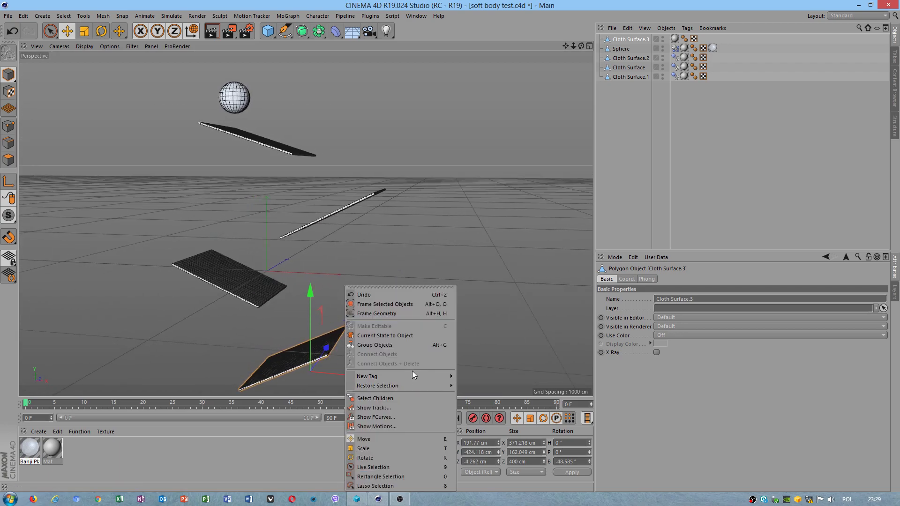
{"action": "mouse_move", "coordinate": [413, 377]}
{"action": "mouse_move", "coordinate": [499, 377]}
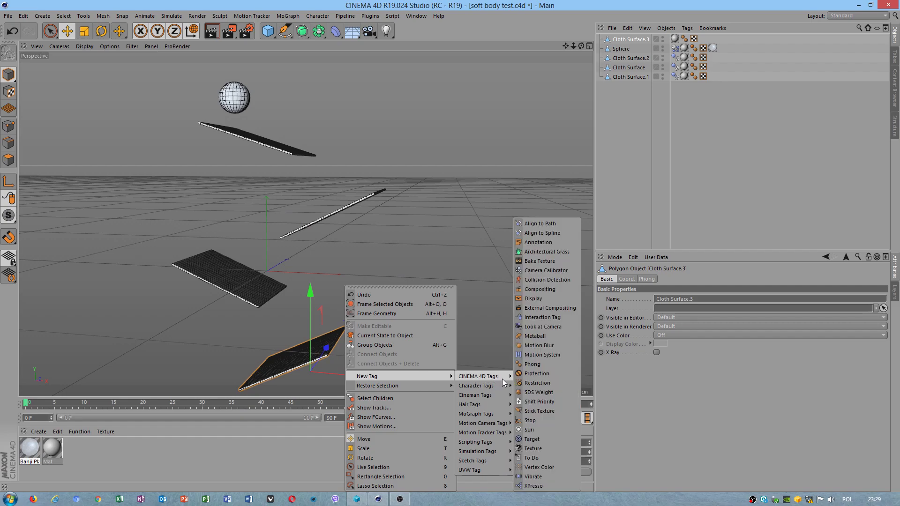
{"action": "mouse_move", "coordinate": [482, 451]}
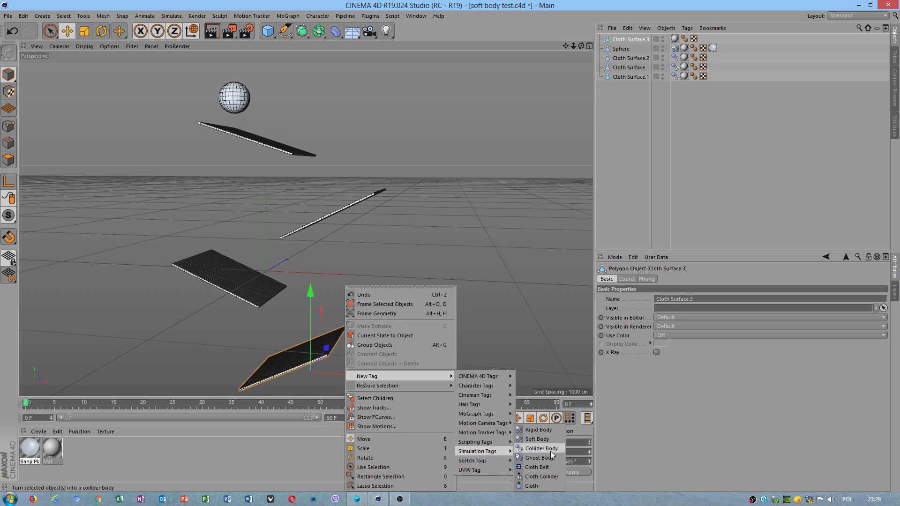
{"action": "left_click", "coordinate": [542, 449]}
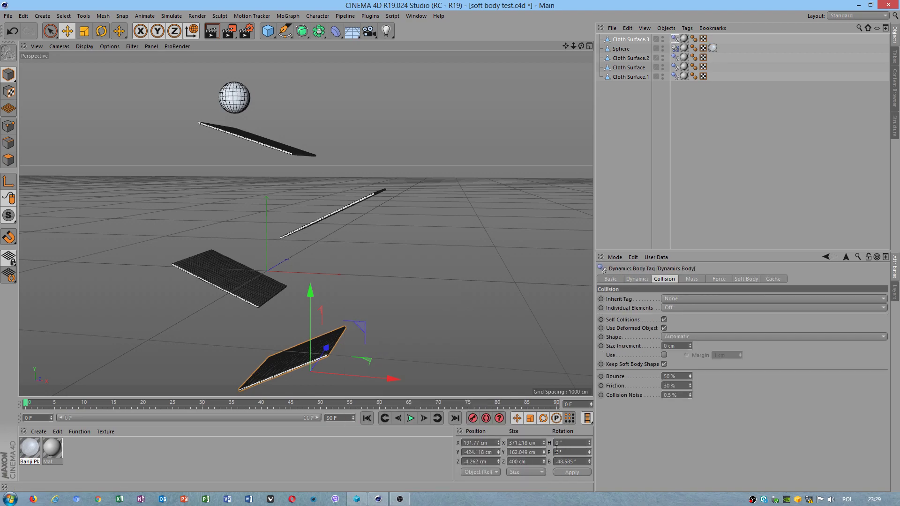
{"action": "left_click", "coordinate": [705, 336]}
{"action": "left_click", "coordinate": [702, 355]}
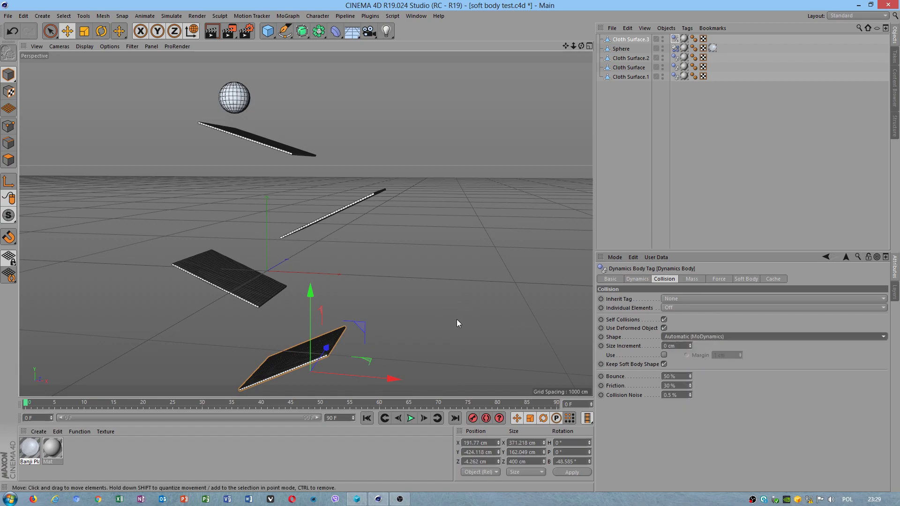
{"action": "scroll", "coordinate": [482, 306], "scroll_direction": "down", "scroll_amount": 2}
Turn the sphere's Dynamics Body soft body mode Off.
{"action": "left_click", "coordinate": [263, 123]}
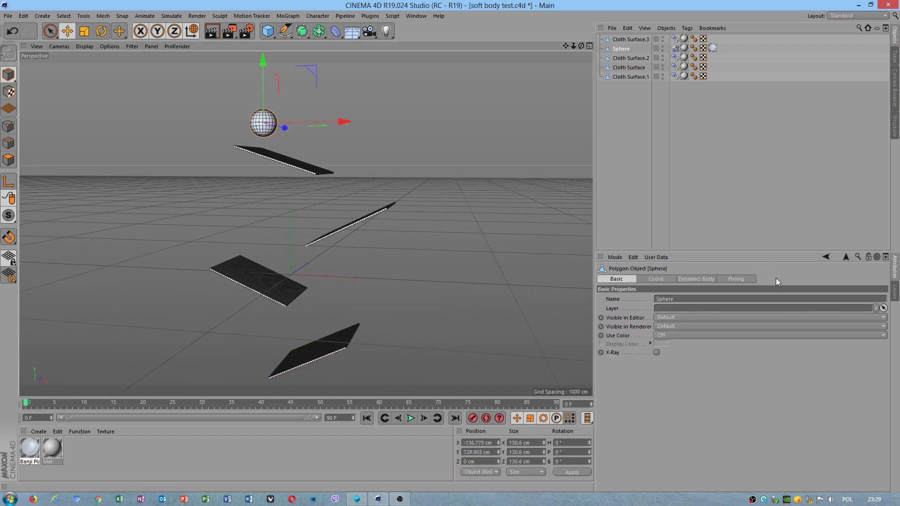
{"action": "left_click", "coordinate": [675, 50]}
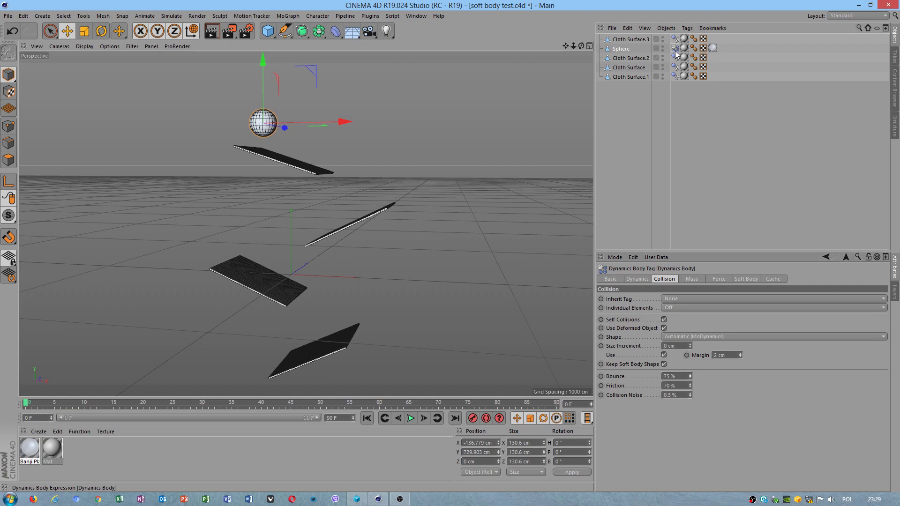
{"action": "left_click", "coordinate": [746, 279]}
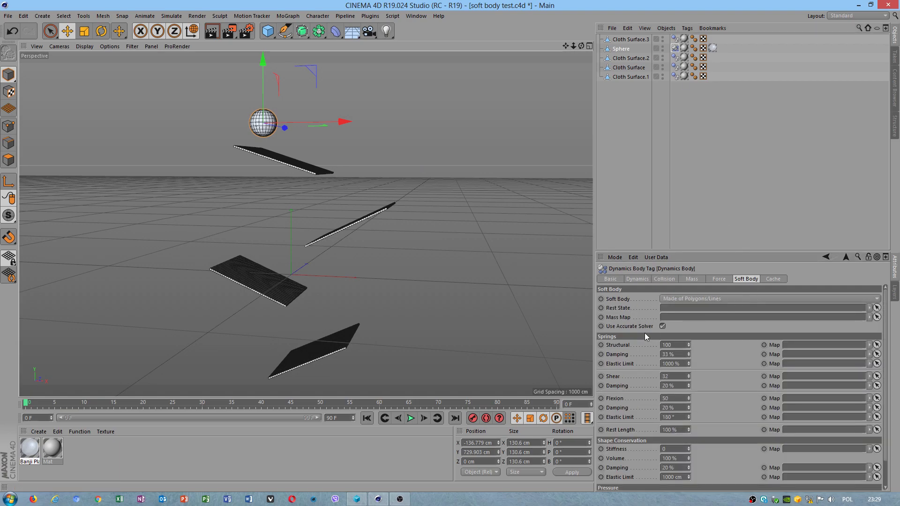
{"action": "left_click", "coordinate": [671, 299]}
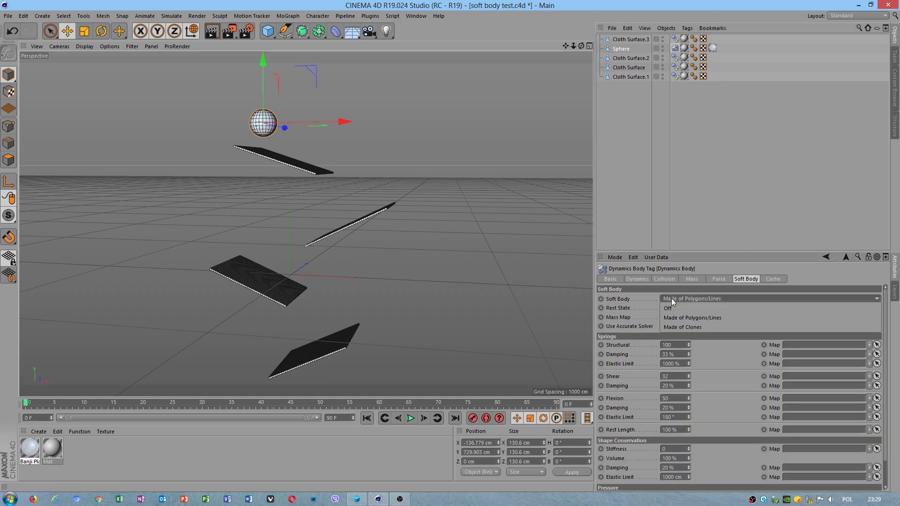
{"action": "left_click", "coordinate": [692, 320]}
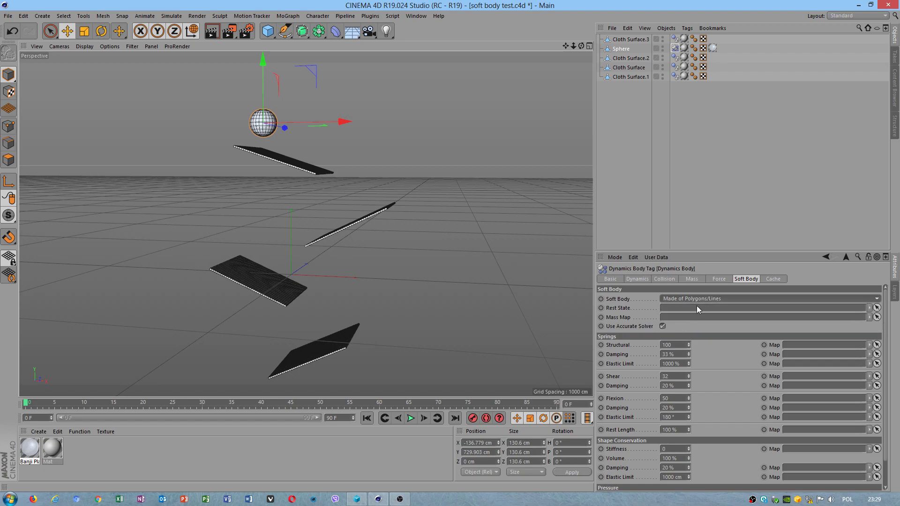
{"action": "left_click", "coordinate": [696, 300]}
{"action": "left_click", "coordinate": [692, 307]}
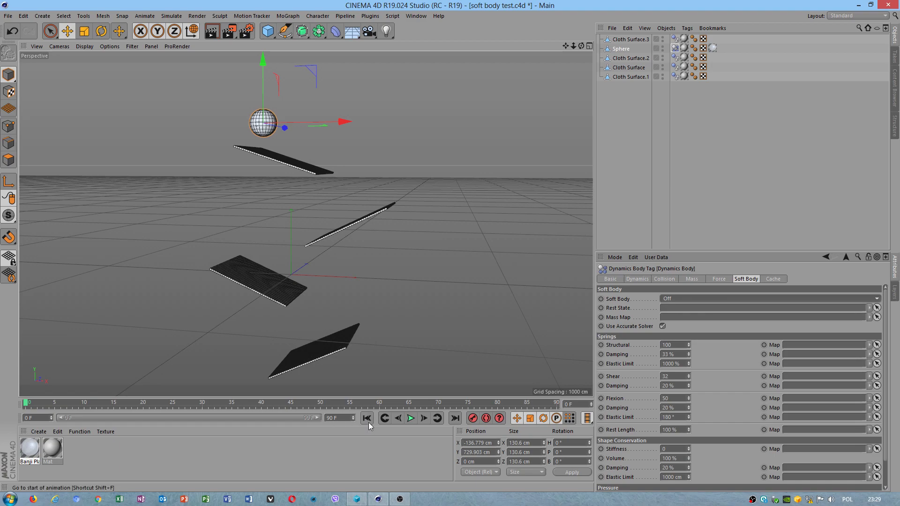
Extend the animation end to 2147 frames, widen the timeline range, and play the fall.
{"action": "left_click", "coordinate": [411, 418]}
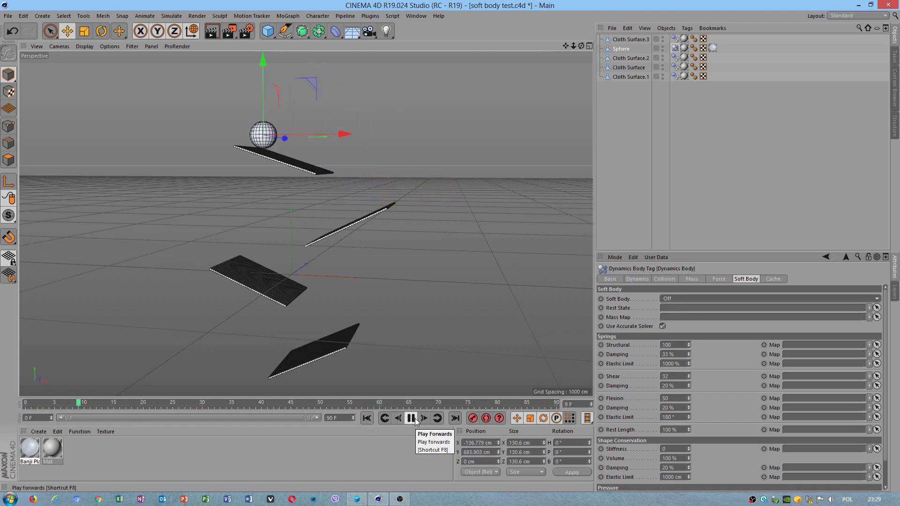
{"action": "left_click", "coordinate": [411, 418]}
{"action": "left_click", "coordinate": [367, 418]}
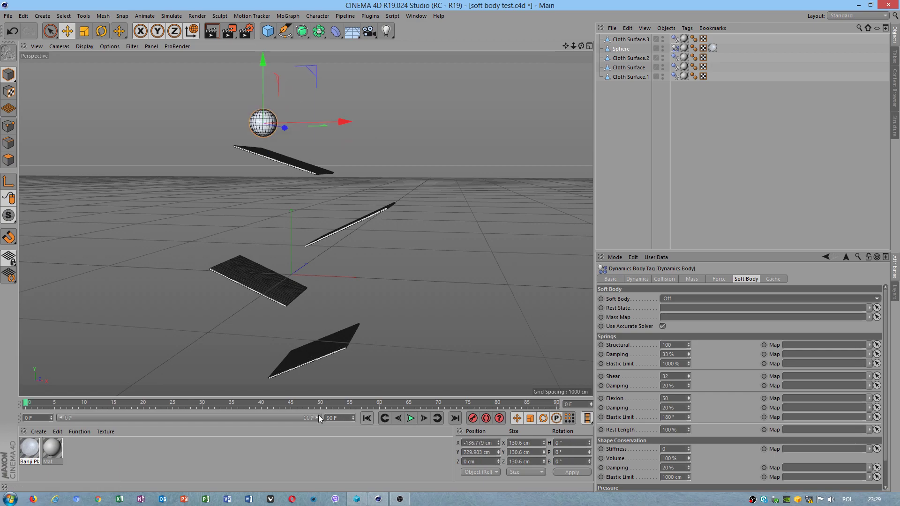
{"action": "left_click_drag", "start_coordinate": [356, 418], "coordinate": [354, 416]}
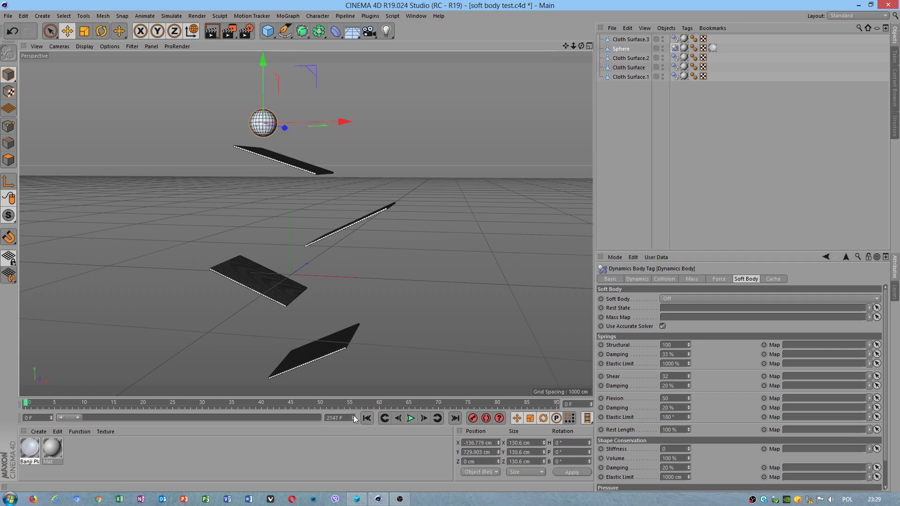
{"action": "left_click_drag", "start_coordinate": [82, 418], "coordinate": [283, 417]}
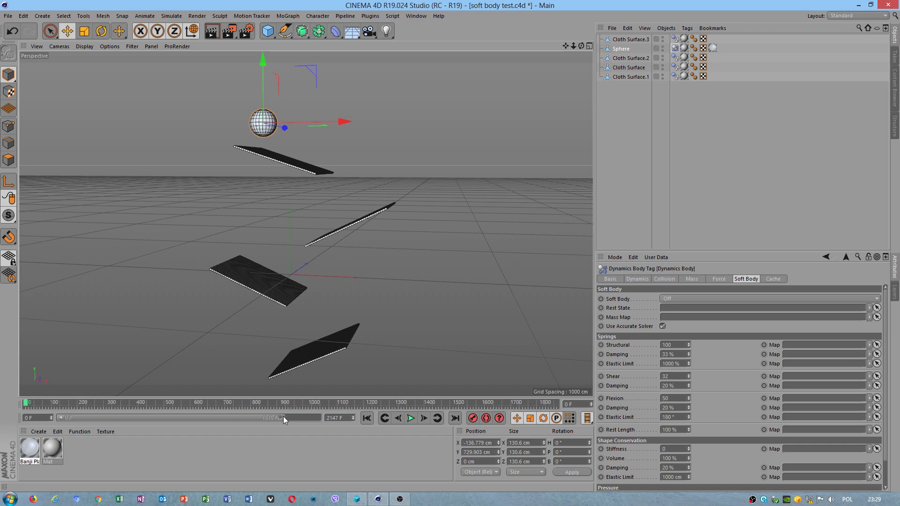
{"action": "left_click", "coordinate": [413, 420]}
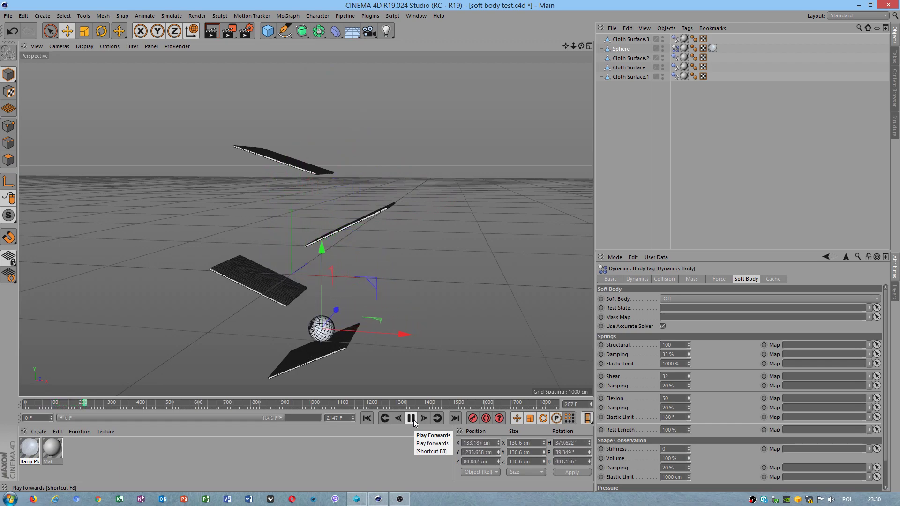
{"action": "left_click", "coordinate": [411, 418]}
Set the sphere's soft body to Made of Clones, test-play the fall, and rewind.
{"action": "left_click", "coordinate": [367, 418]}
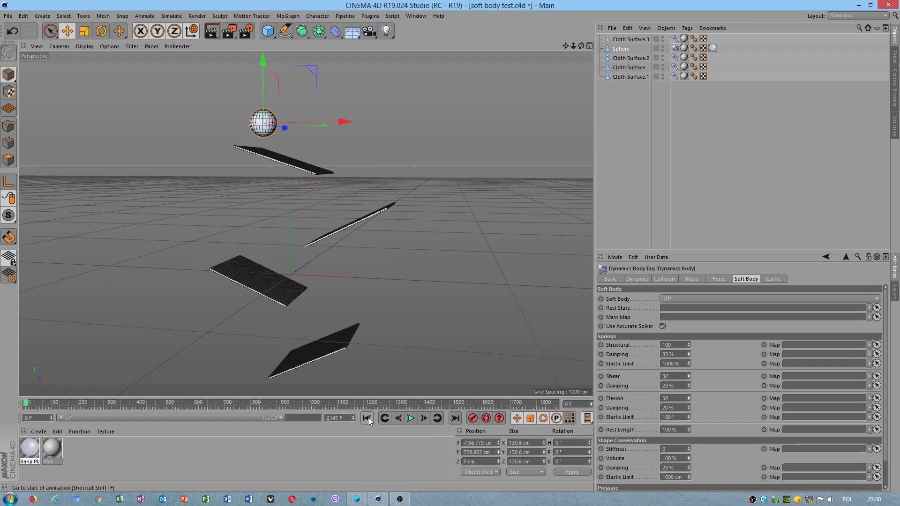
{"action": "left_click", "coordinate": [693, 299]}
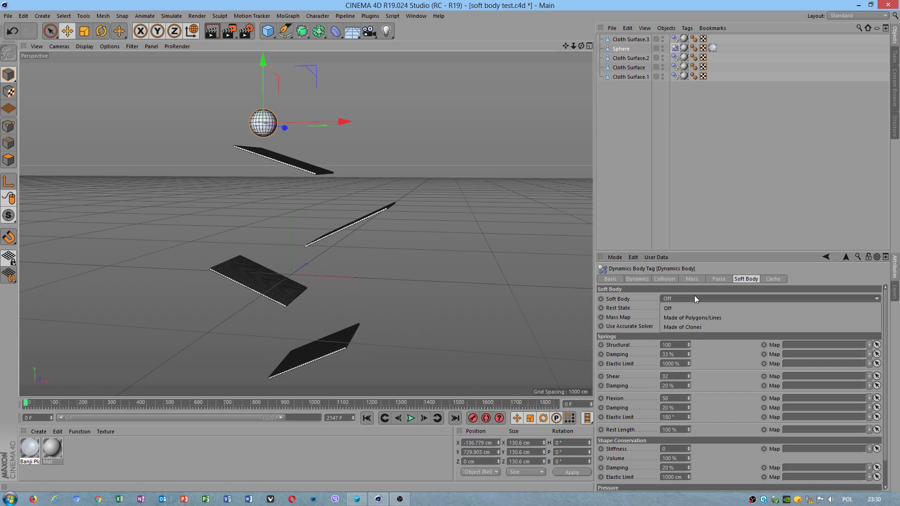
{"action": "left_click", "coordinate": [701, 327]}
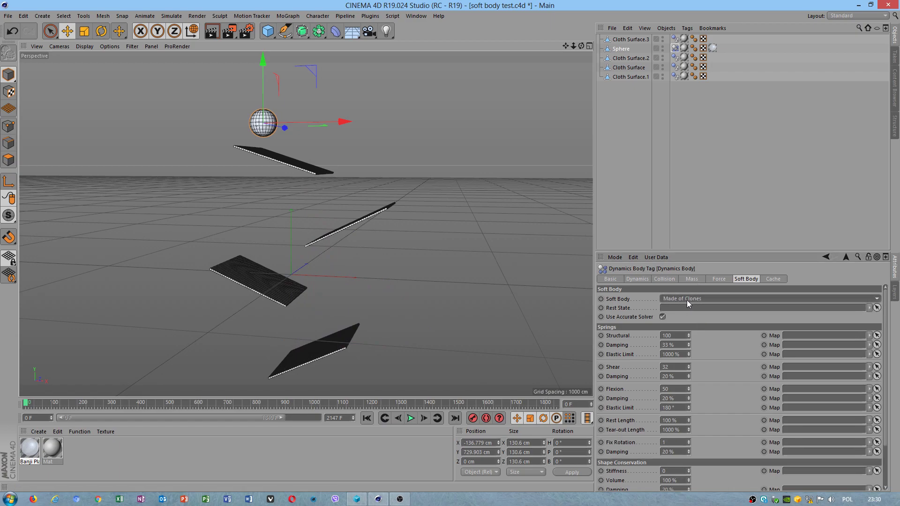
{"action": "left_click", "coordinate": [411, 418]}
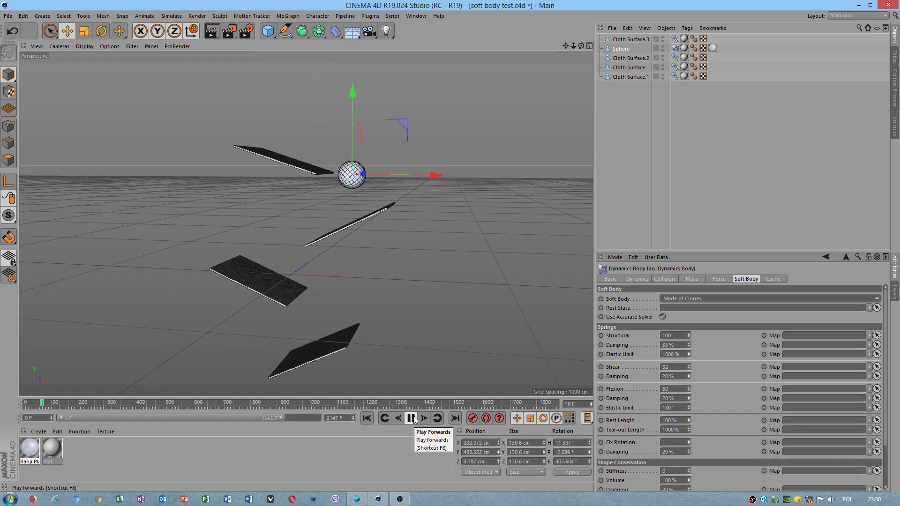
{"action": "left_click", "coordinate": [411, 418]}
{"action": "left_click", "coordinate": [367, 418]}
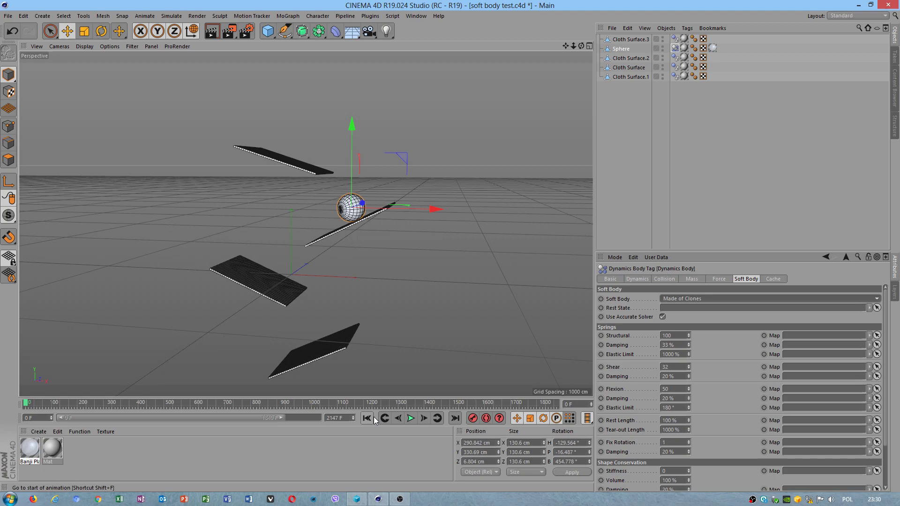
Switch the soft body back to Made of Polygons/Lines, test-play, and rewind to frame 0.
{"action": "left_click", "coordinate": [690, 298]}
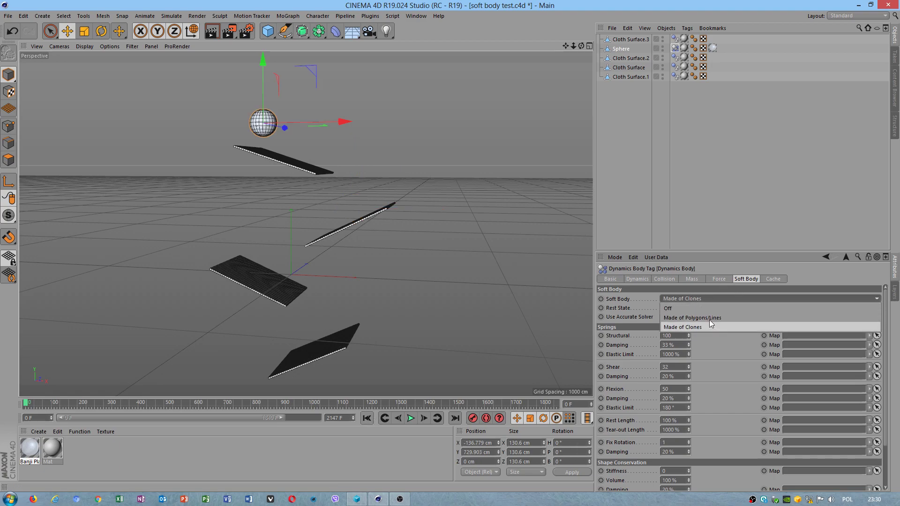
{"action": "left_click", "coordinate": [709, 319]}
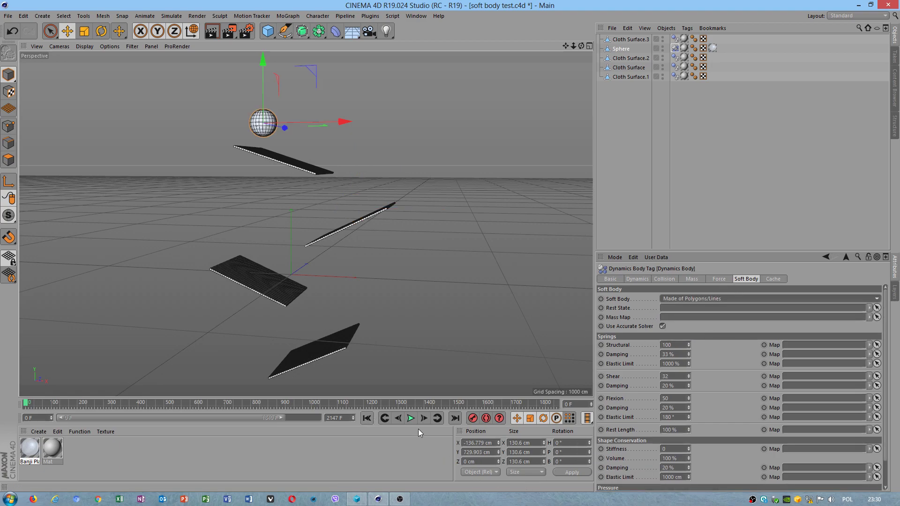
{"action": "left_click", "coordinate": [411, 418]}
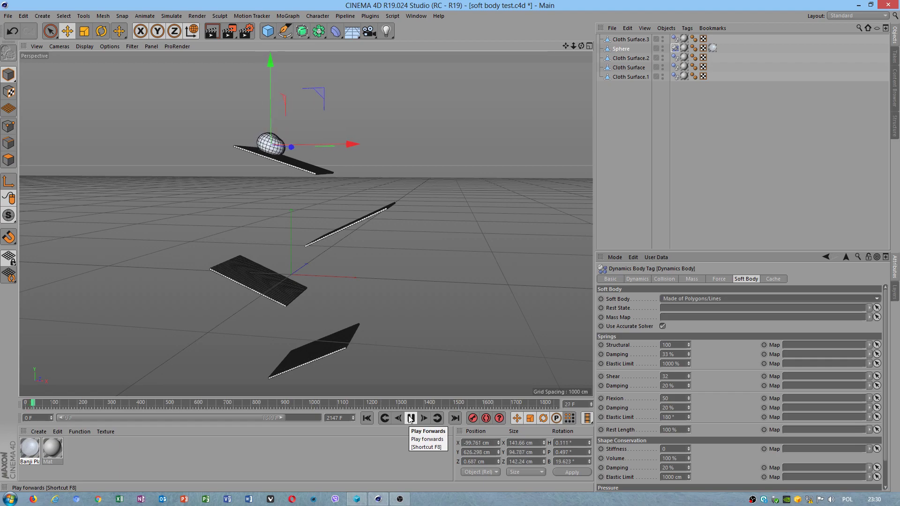
{"action": "left_click", "coordinate": [411, 418]}
{"action": "left_click", "coordinate": [367, 418]}
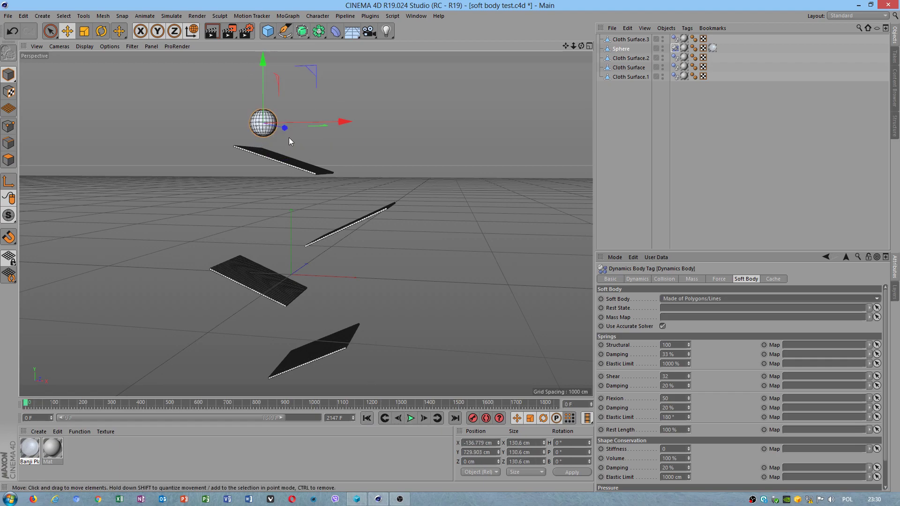
{"action": "scroll", "coordinate": [712, 328], "scroll_direction": "down", "scroll_amount": 3}
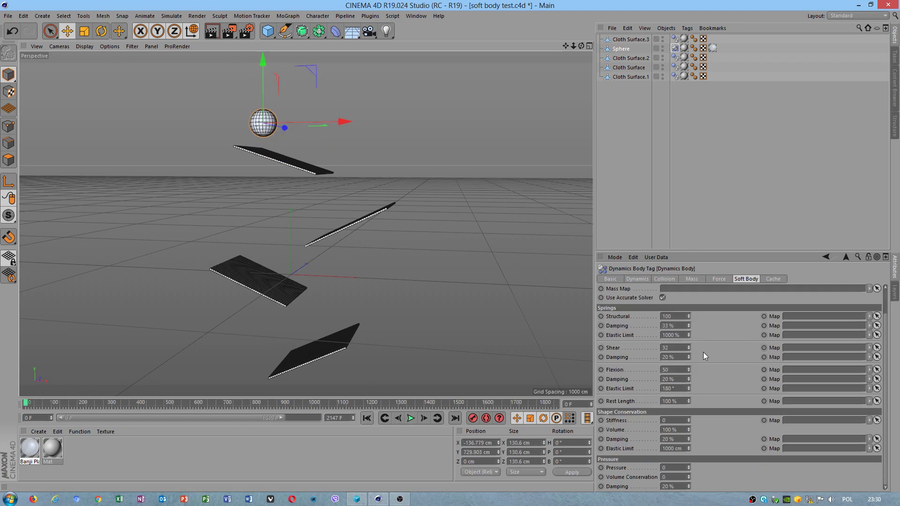
Lower the shape conservation Volume to 99%, test-play, and rewind.
{"action": "left_click", "coordinate": [689, 431]}
{"action": "left_click", "coordinate": [411, 418]}
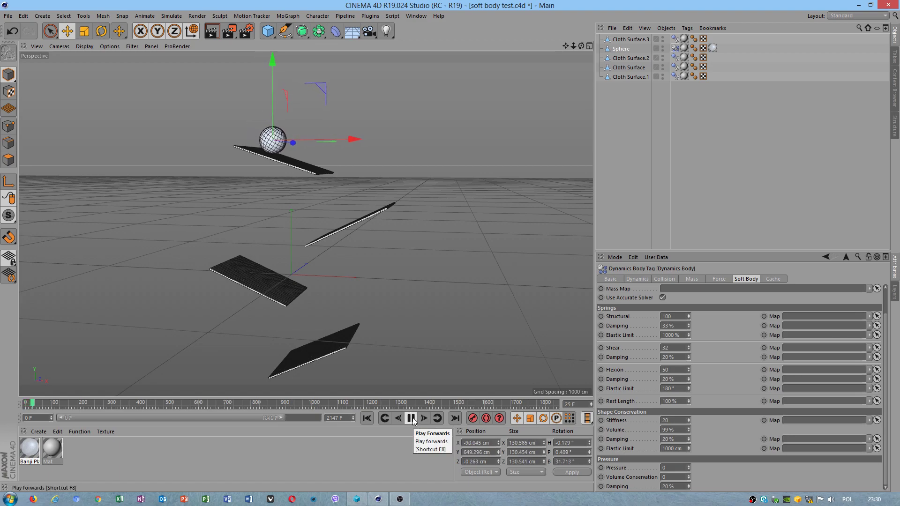
{"action": "left_click", "coordinate": [411, 418]}
{"action": "left_click", "coordinate": [366, 418]}
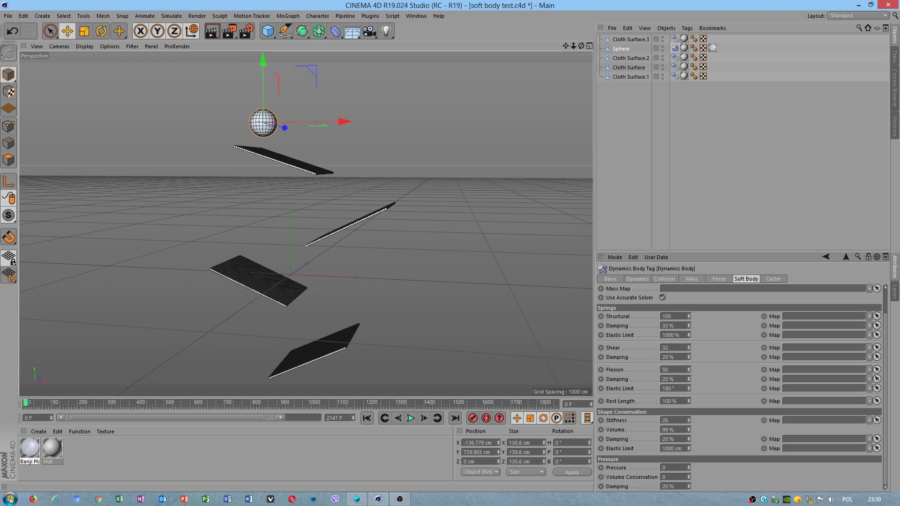
Raise shape-conservation stiffness to 33, play the full fall, and rewind to frame 0.
{"action": "left_click_drag", "start_coordinate": [689, 420], "coordinate": [688, 417]}
{"action": "left_click", "coordinate": [411, 418]}
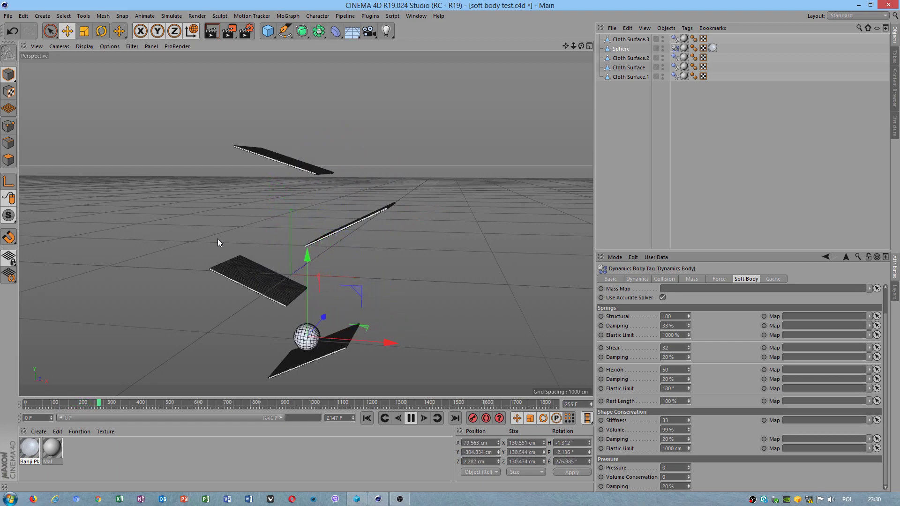
{"action": "left_click", "coordinate": [410, 418]}
{"action": "left_click", "coordinate": [367, 418]}
{"action": "left_click_drag", "start_coordinate": [361, 318], "coordinate": [330, 262], "text": "alt"}
Duplicate Cloth Surface.3 and lower the copy beneath the other planes.
{"action": "left_click", "coordinate": [317, 297]}
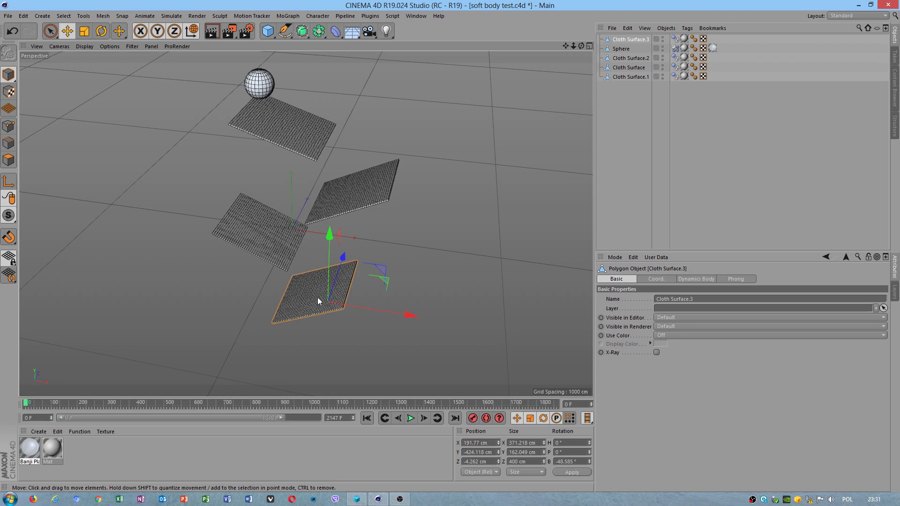
{"action": "key", "text": "ctrl+d"}
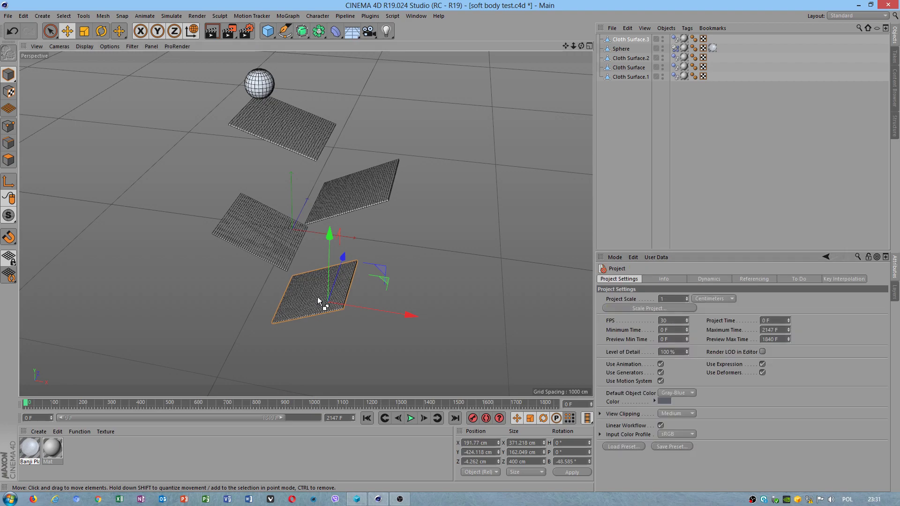
{"action": "left_click_drag", "start_coordinate": [311, 299], "coordinate": [346, 328], "text": "ctrl"}
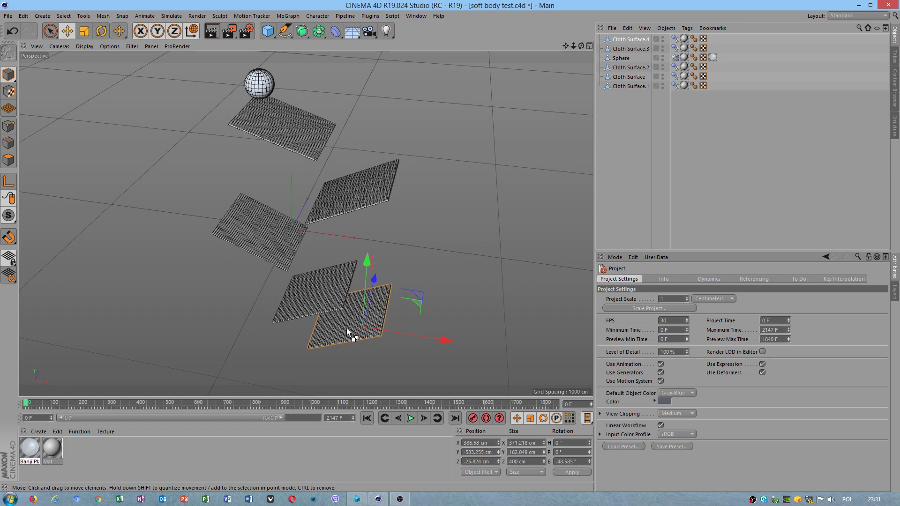
{"action": "key", "text": "r"}
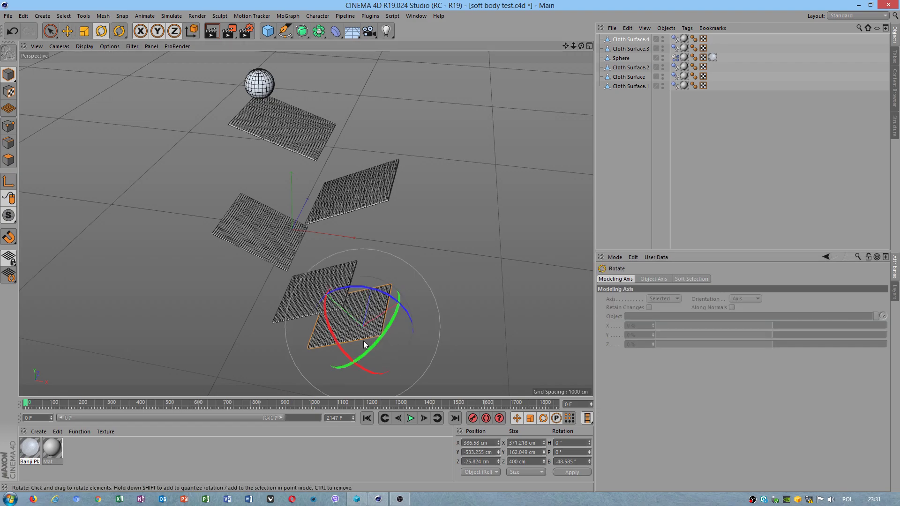
{"action": "left_click_drag", "start_coordinate": [363, 341], "coordinate": [408, 333], "text": "alt"}
{"action": "key", "text": "e"}
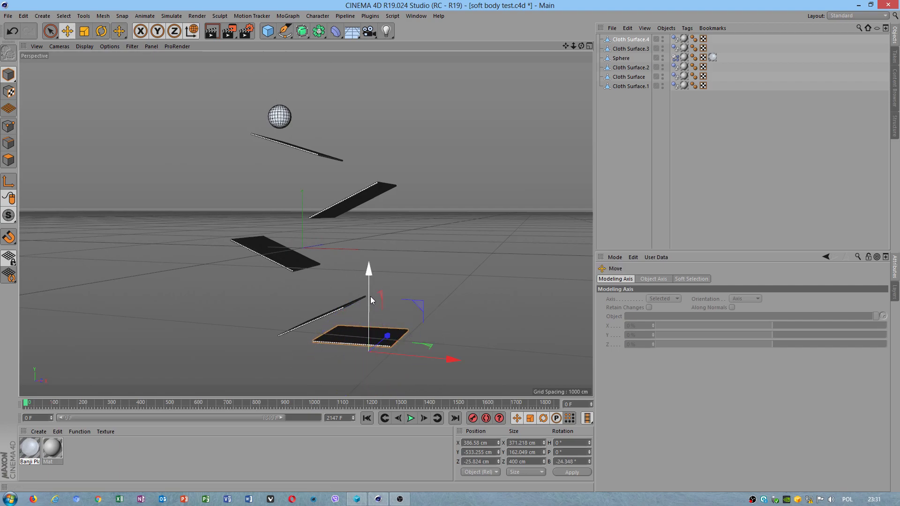
{"action": "left_click_drag", "start_coordinate": [370, 296], "coordinate": [378, 335]}
{"action": "left_click_drag", "start_coordinate": [347, 294], "coordinate": [353, 329], "text": "alt"}
Scale the copied plane up to about 327% and stretch it along Z.
{"action": "key", "text": "r"}
{"action": "key", "text": "t"}
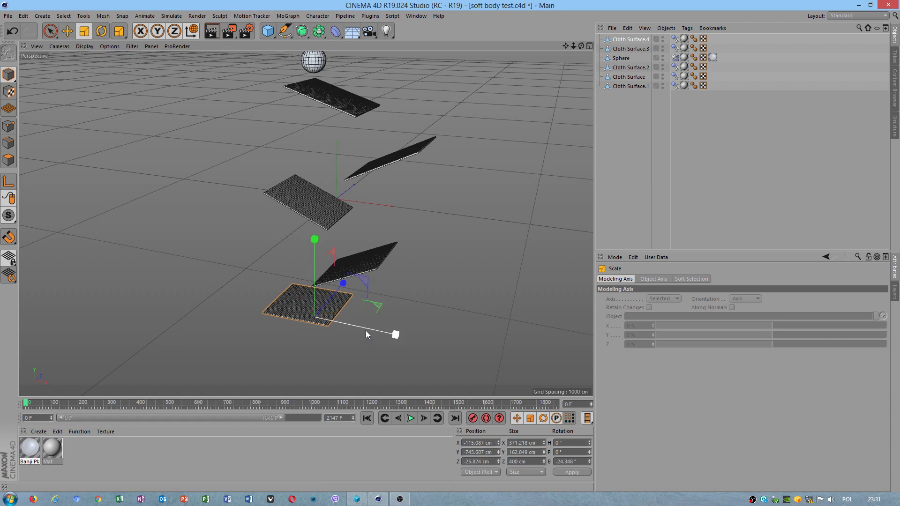
{"action": "left_click_drag", "start_coordinate": [365, 330], "coordinate": [393, 333]}
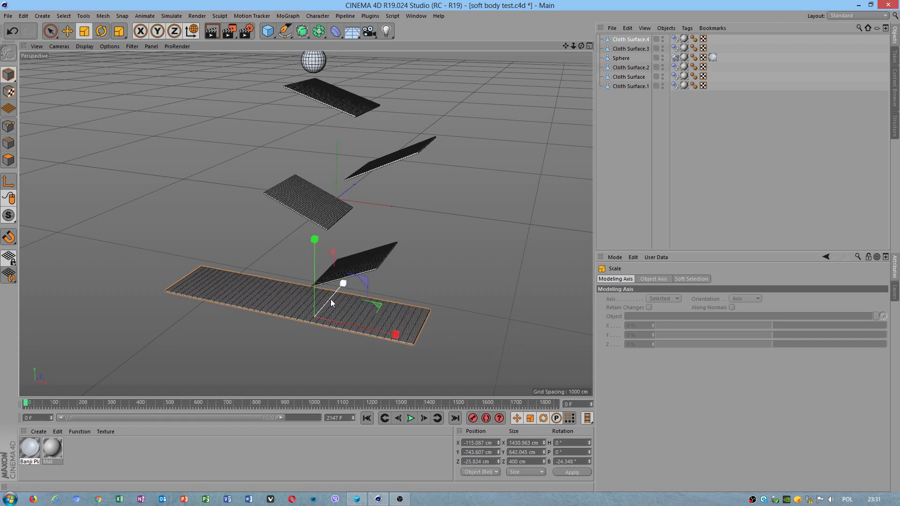
{"action": "mouse_move", "coordinate": [343, 283]}
{"action": "left_mouse_down"}
{"action": "mouse_move", "coordinate": [341, 300]}
{"action": "mouse_move", "coordinate": [337, 293]}
{"action": "left_mouse_up"}
{"action": "key", "text": "e"}
{"action": "key", "text": "r"}
Raise the Sphere to Y 925.509 cm and bring up its Dynamics Body tag.
{"action": "left_click", "coordinate": [316, 61]}
{"action": "key", "text": "e"}
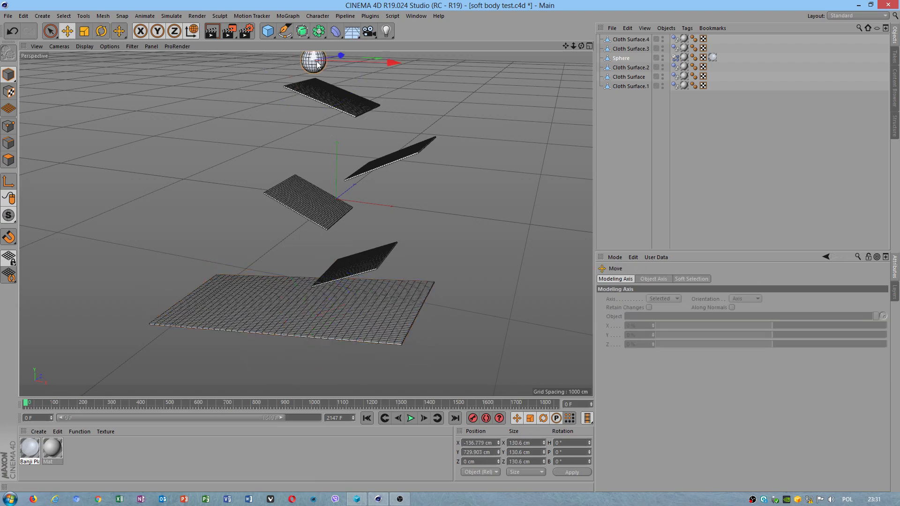
{"action": "left_click_drag", "start_coordinate": [316, 61], "coordinate": [287, 102], "text": "alt"}
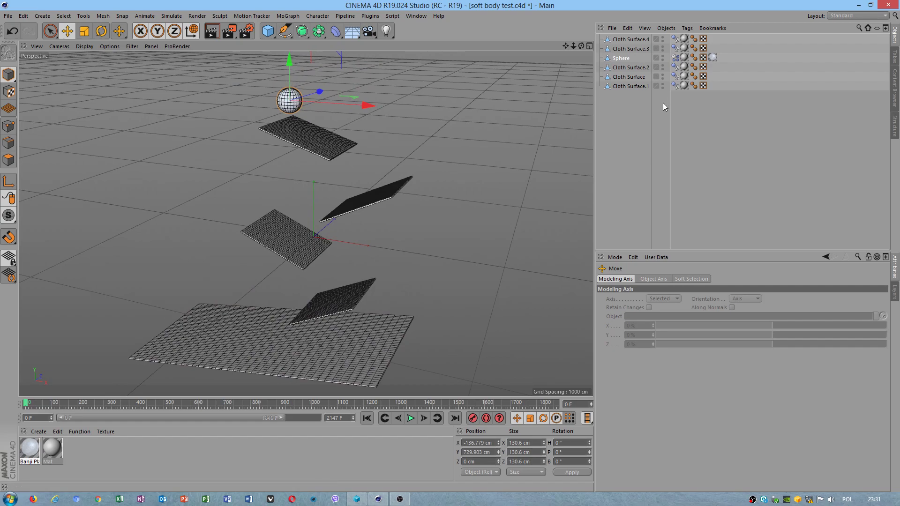
{"action": "left_click_drag", "start_coordinate": [291, 67], "coordinate": [329, 124]}
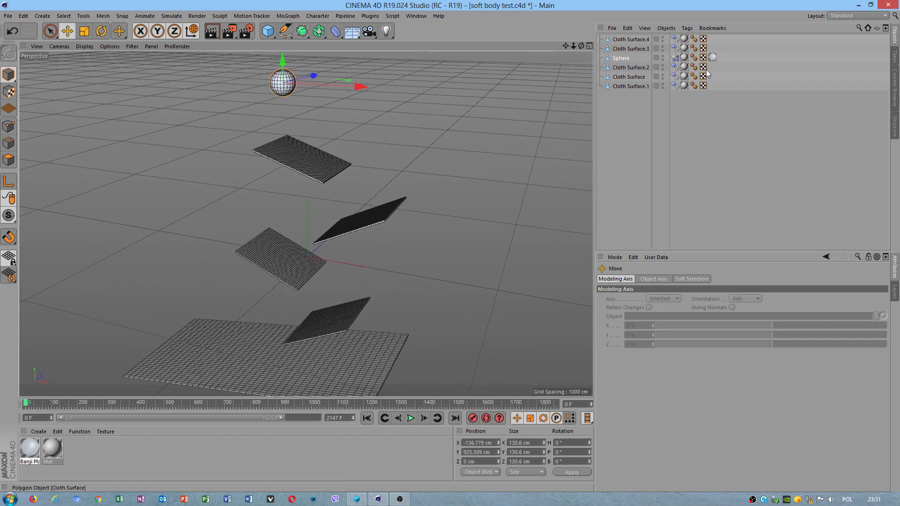
{"action": "left_click", "coordinate": [675, 59]}
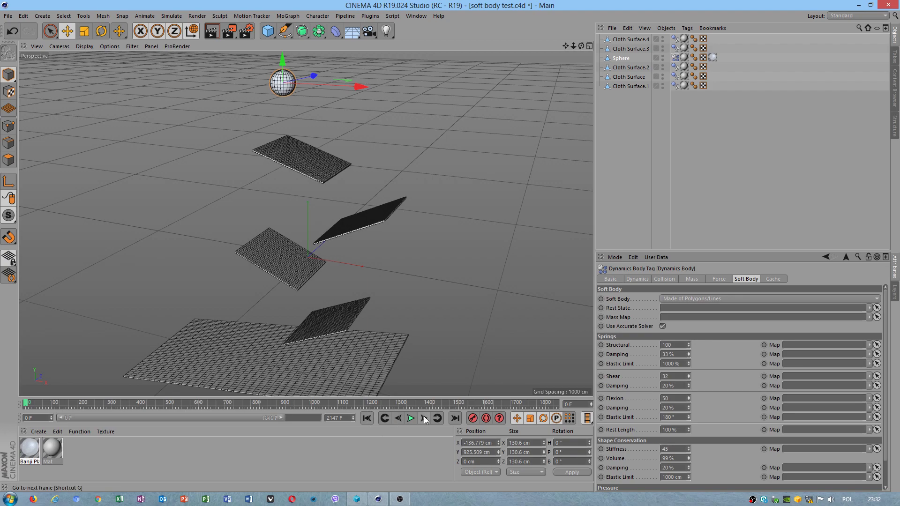
Play the fall to frame 397, rewind to frame 0, and show the Dynamics Body Cache settings.
{"action": "left_click", "coordinate": [411, 418]}
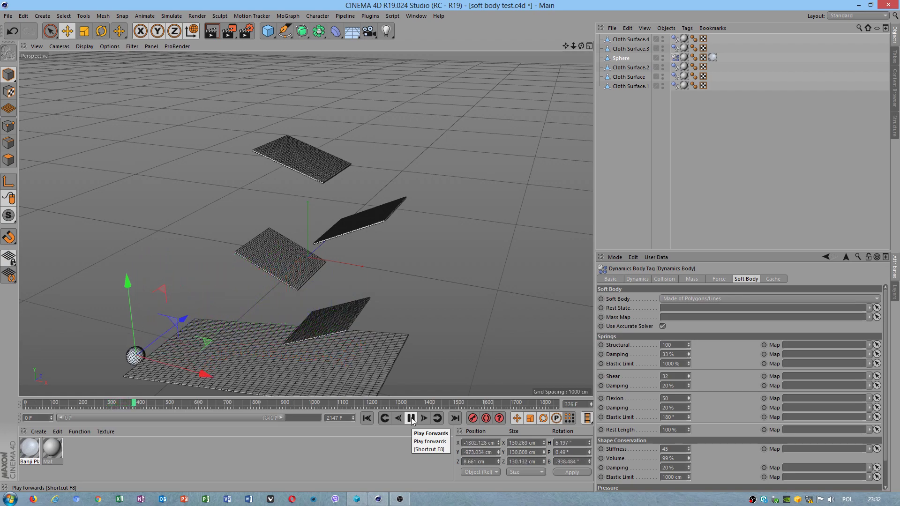
{"action": "left_click", "coordinate": [411, 418]}
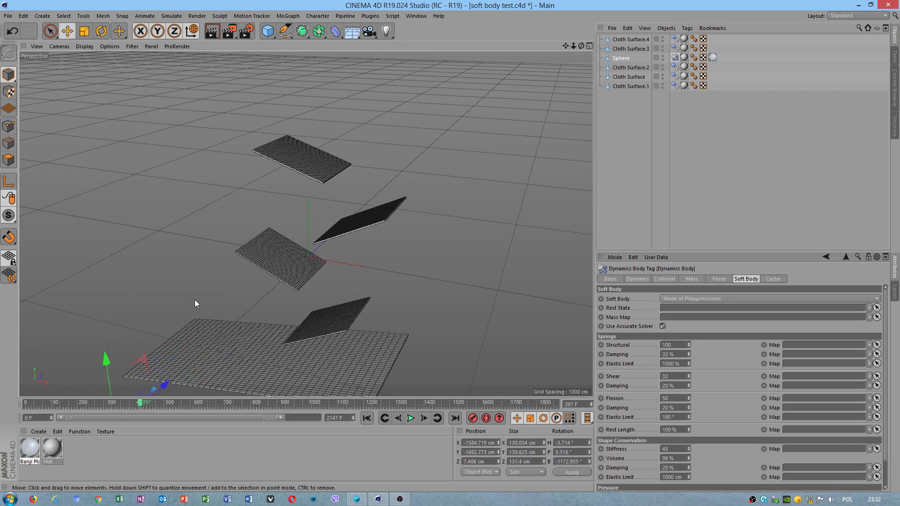
{"action": "left_click_drag", "start_coordinate": [202, 292], "coordinate": [392, 435], "text": "alt"}
{"action": "left_click", "coordinate": [366, 418]}
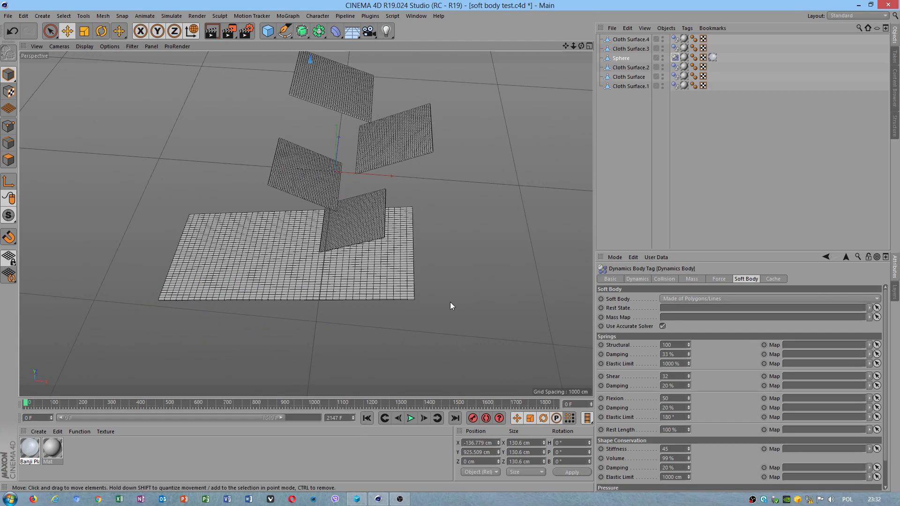
{"action": "left_click_drag", "start_coordinate": [450, 302], "coordinate": [331, 253], "text": "alt"}
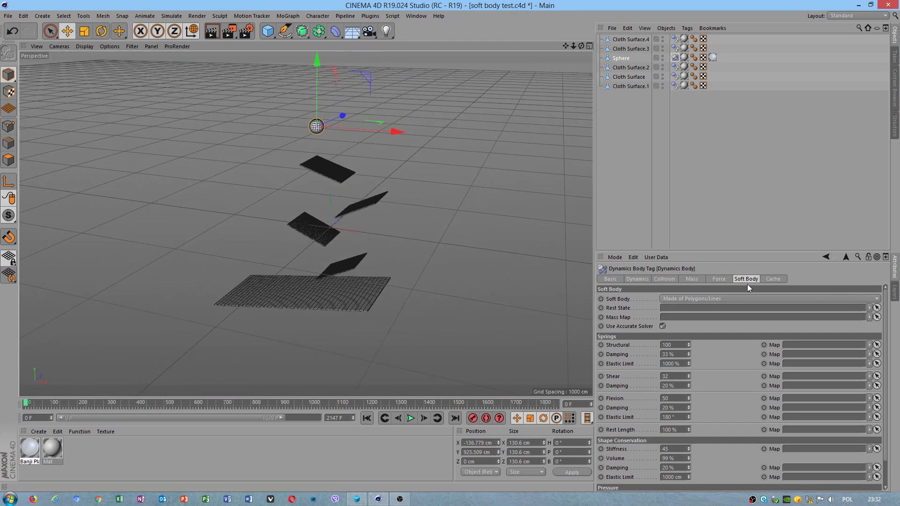
{"action": "left_click", "coordinate": [774, 278]}
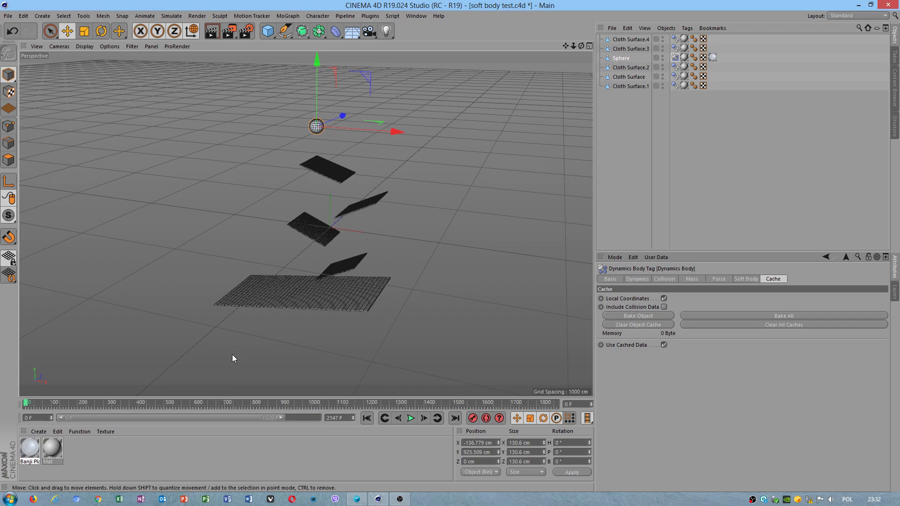
Extend the timeline preview range to 2123 F and show the sphere's Mass settings.
{"action": "left_click_drag", "start_coordinate": [281, 418], "coordinate": [315, 415]}
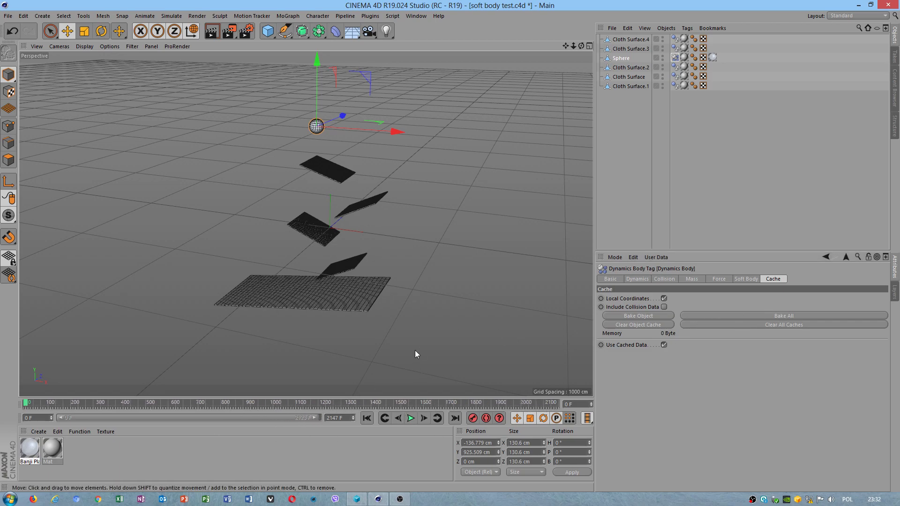
{"action": "left_click_drag", "start_coordinate": [414, 354], "coordinate": [370, 225], "text": "alt"}
{"action": "left_click", "coordinate": [694, 279]}
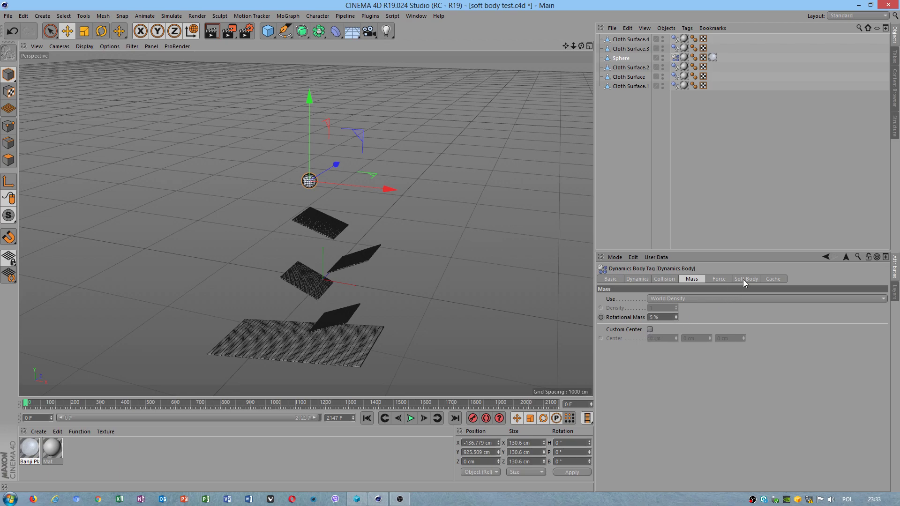
In the sphere's Collision settings, keep Inherit Tag None and Individual Elements Off, and raise Bounce to 130%.
{"action": "left_click", "coordinate": [721, 280]}
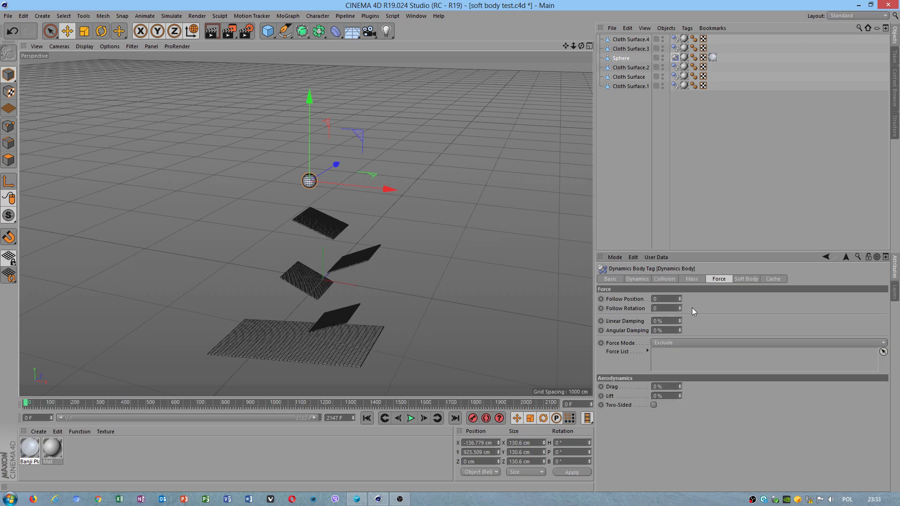
{"action": "left_click", "coordinate": [663, 280]}
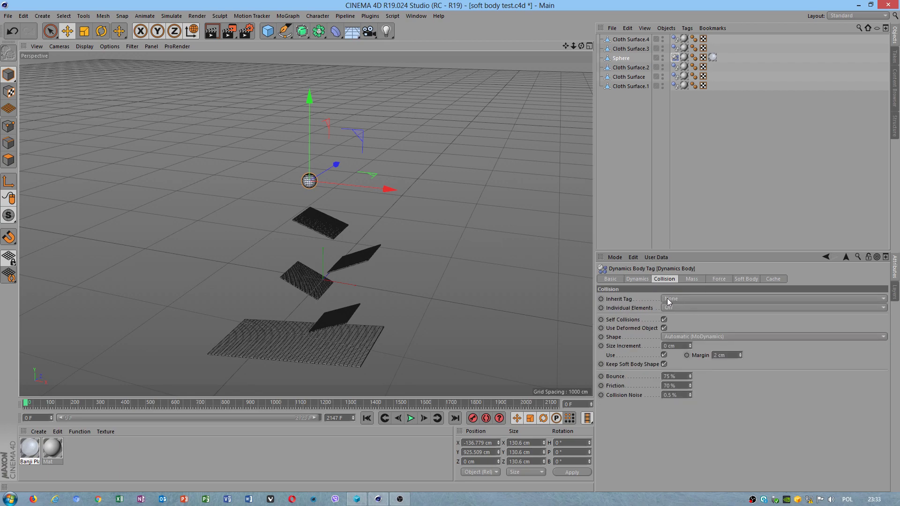
{"action": "left_click", "coordinate": [670, 299]}
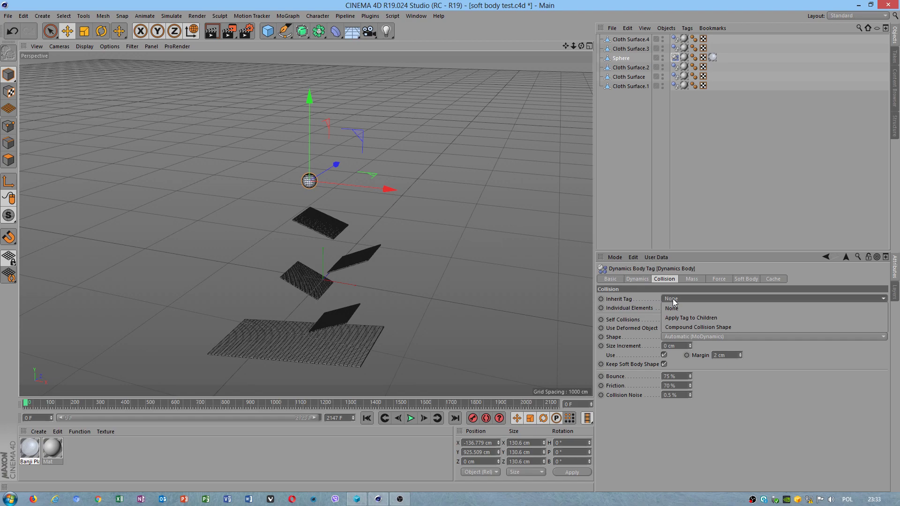
{"action": "left_click", "coordinate": [673, 298]}
{"action": "left_click", "coordinate": [678, 308]}
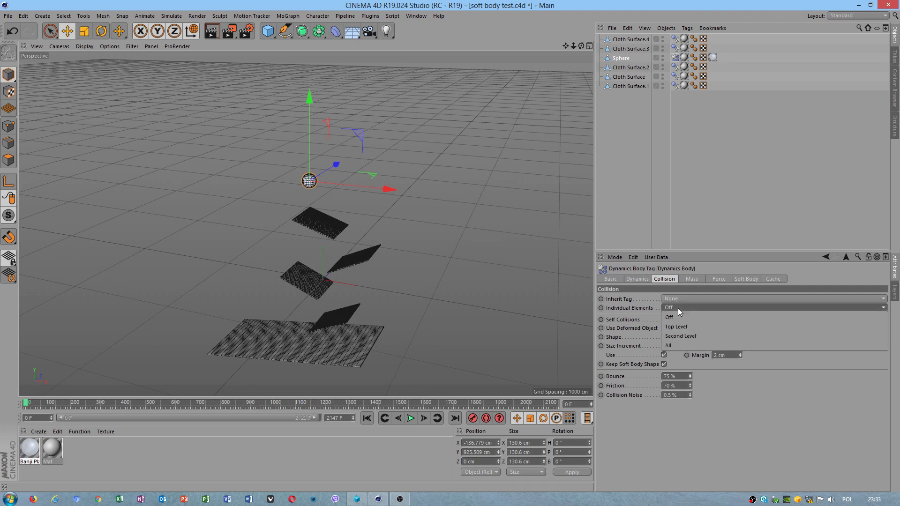
{"action": "left_click", "coordinate": [677, 303]}
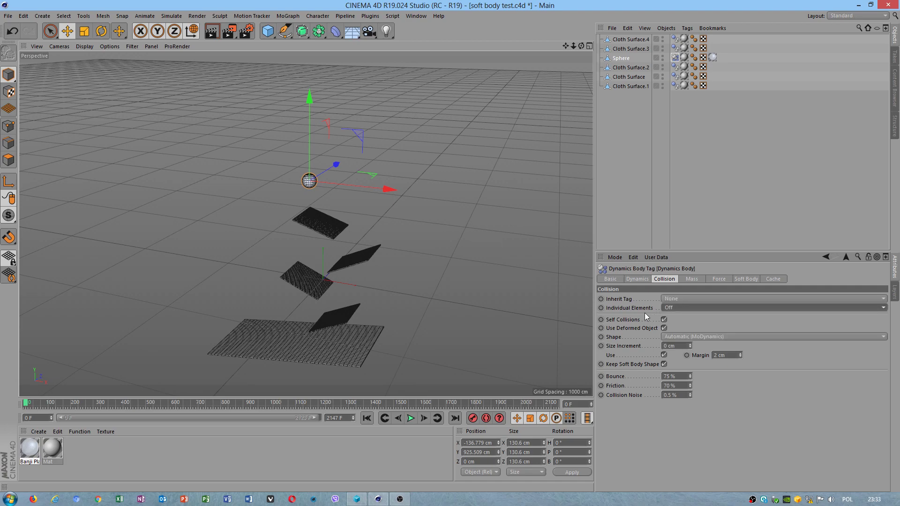
{"action": "left_click", "coordinate": [676, 309]}
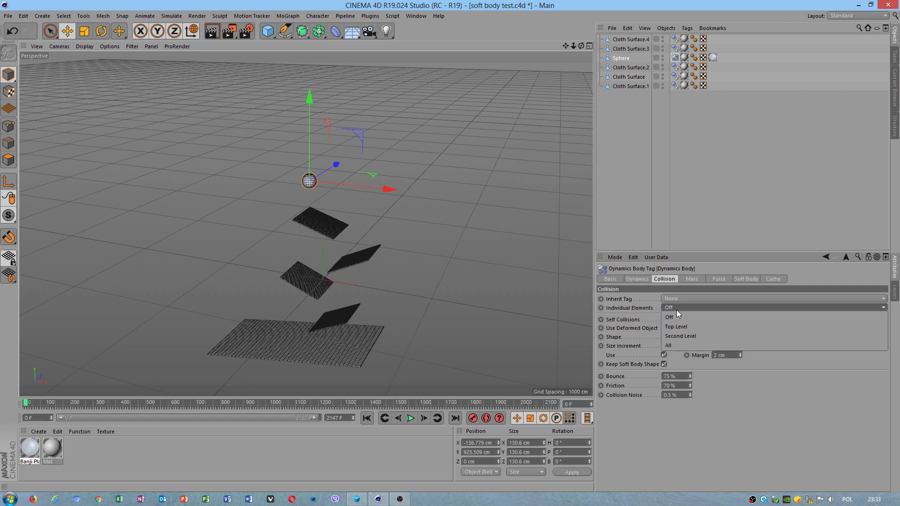
{"action": "left_click", "coordinate": [677, 311]}
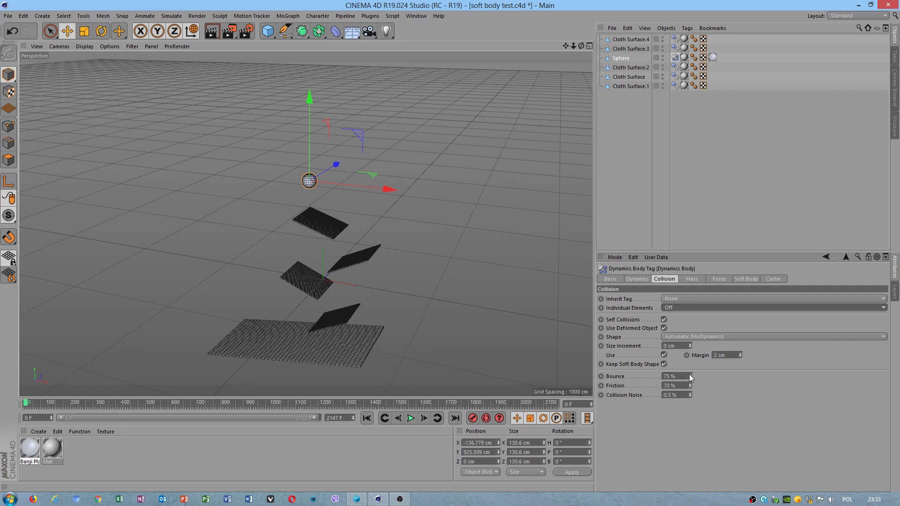
{"action": "left_click_drag", "start_coordinate": [689, 375], "coordinate": [689, 361]}
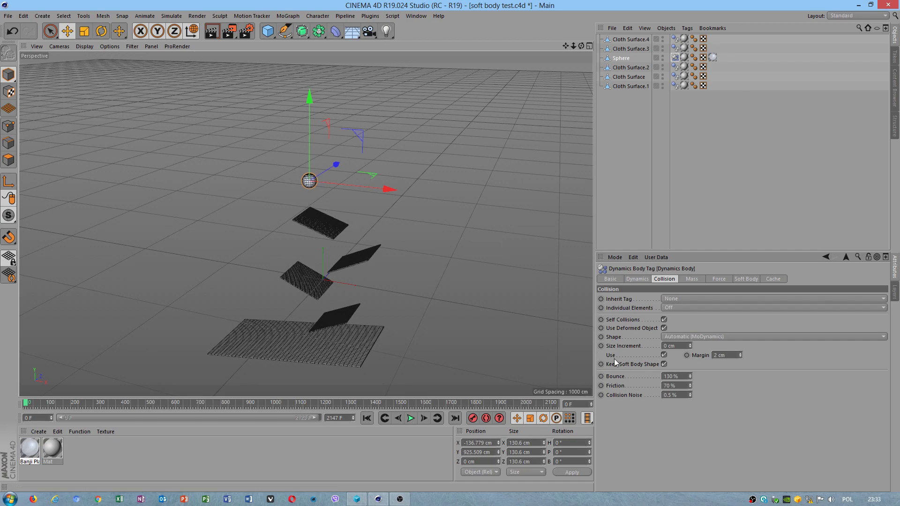
Test-play the 130% bounce, rewind to frame 0, and show the Cache settings.
{"action": "left_click", "coordinate": [411, 418]}
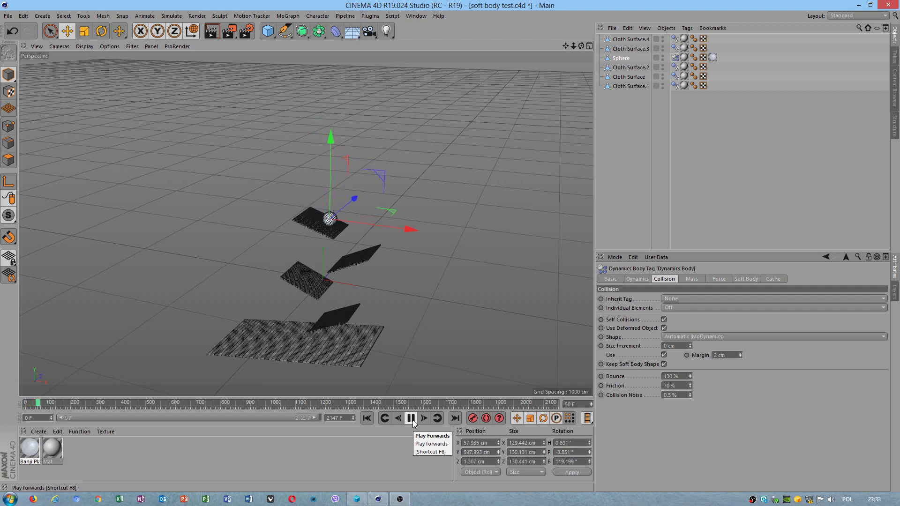
{"action": "left_click", "coordinate": [411, 418]}
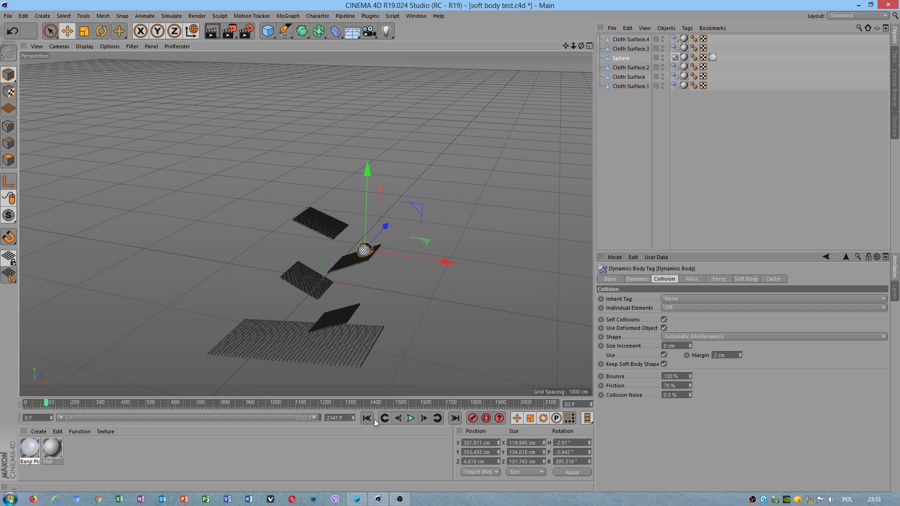
{"action": "left_click", "coordinate": [367, 418]}
{"action": "left_click", "coordinate": [775, 279]}
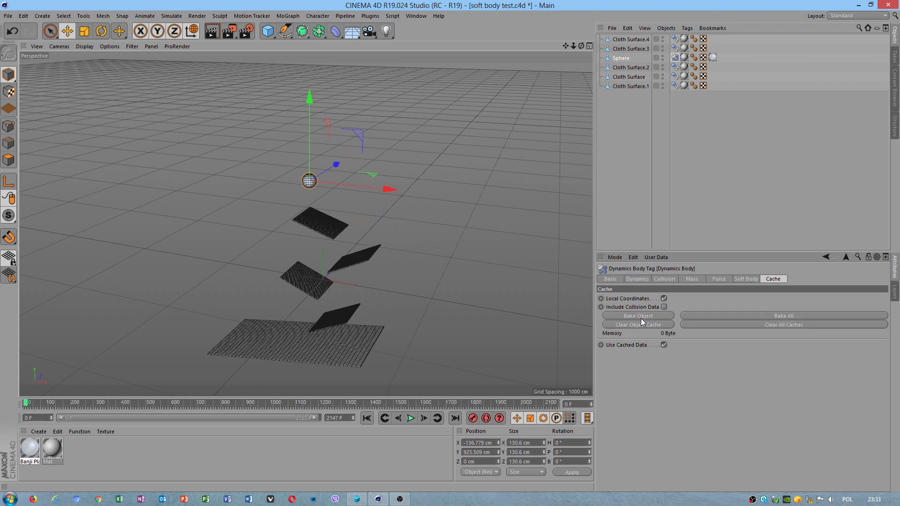
{"action": "left_click", "coordinate": [774, 316]}
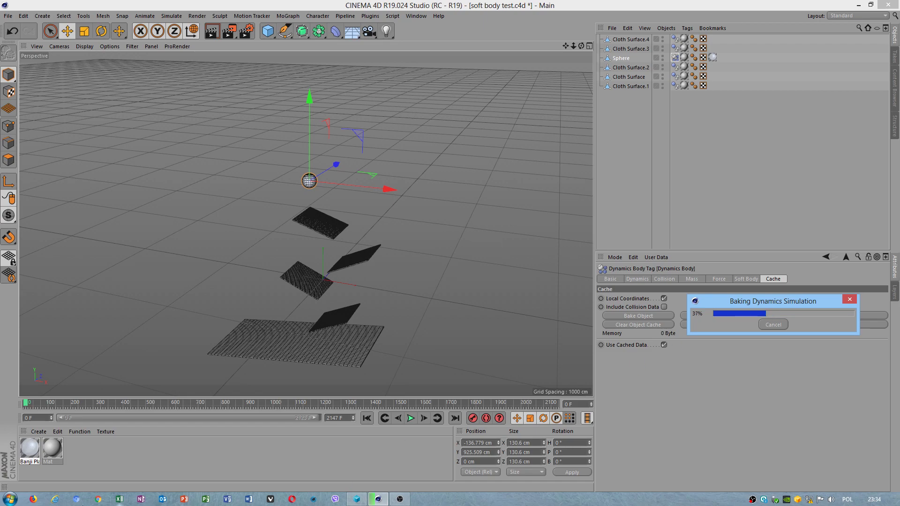
{"action": "left_click", "coordinate": [11, 500]}
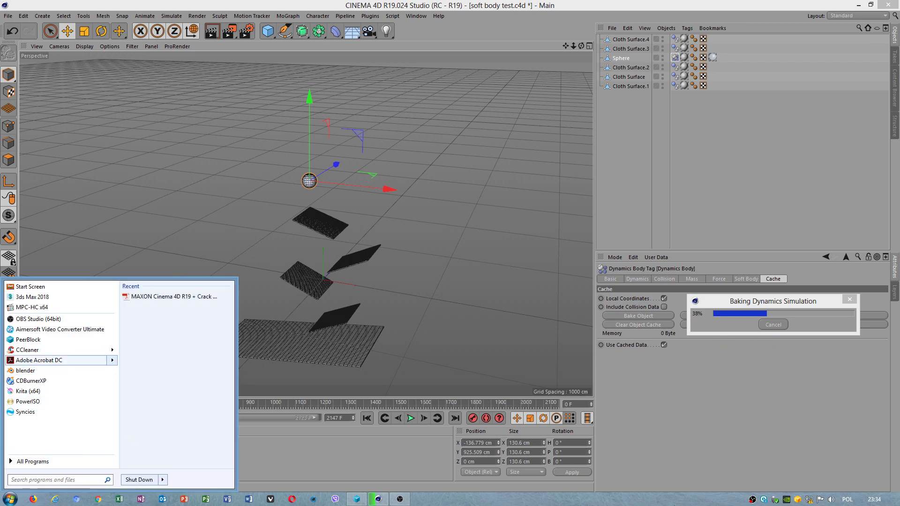
{"action": "left_click", "coordinate": [740, 444]}
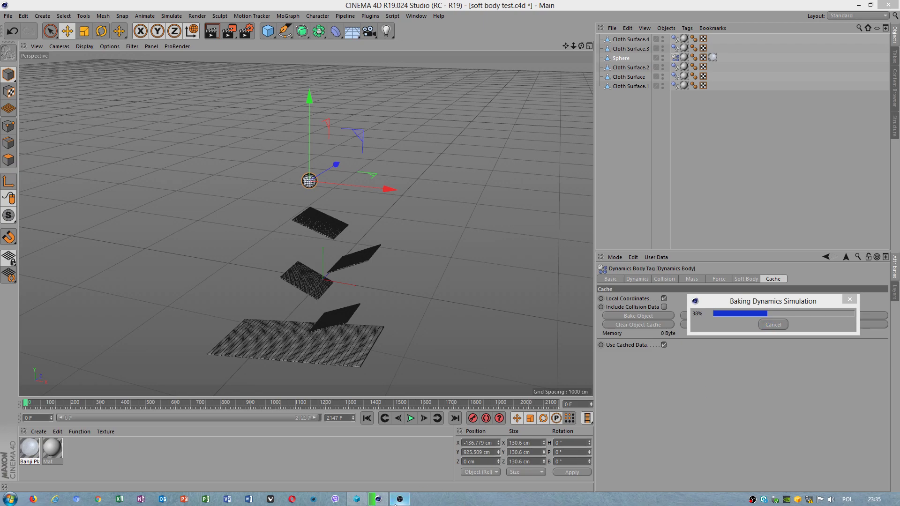
{"action": "mouse_move", "coordinate": [397, 503]}
{"action": "left_click", "coordinate": [400, 499]}
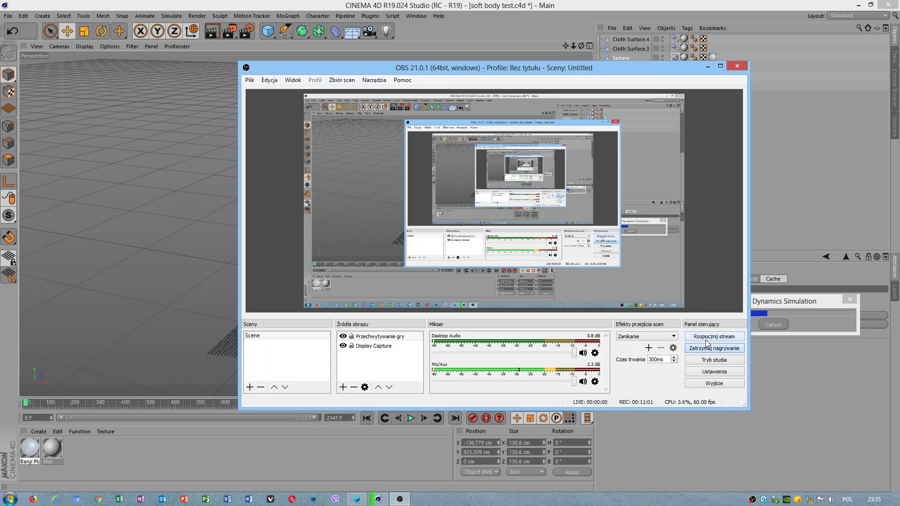
{"action": "left_click_drag", "start_coordinate": [650, 74], "coordinate": [521, 120]}
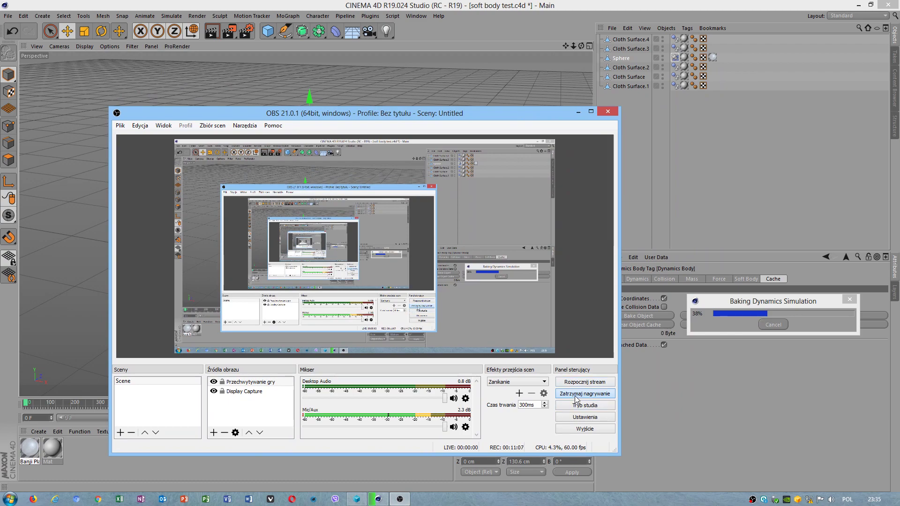
Cancel the stalled dynamics bake, rewind to frame 0, and restart Bake Object.
{"action": "left_click", "coordinate": [728, 326]}
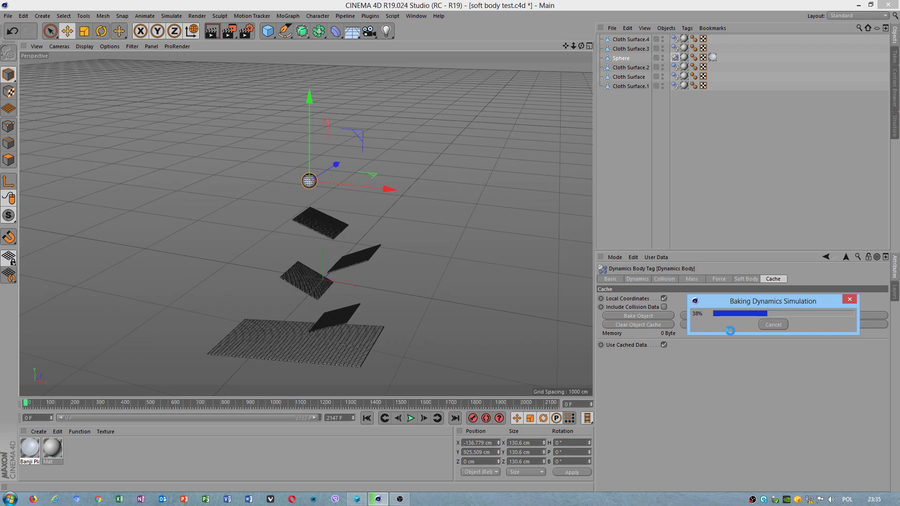
{"action": "left_click", "coordinate": [767, 324]}
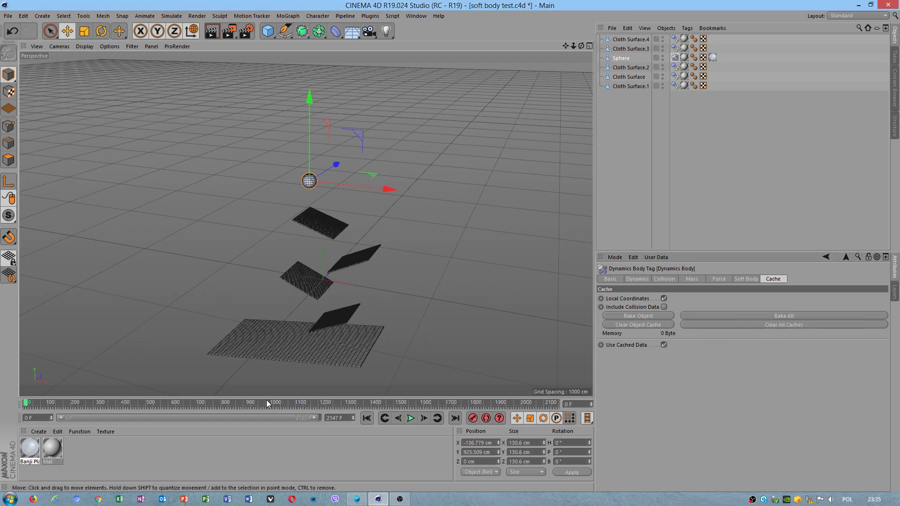
{"action": "left_click", "coordinate": [415, 418]}
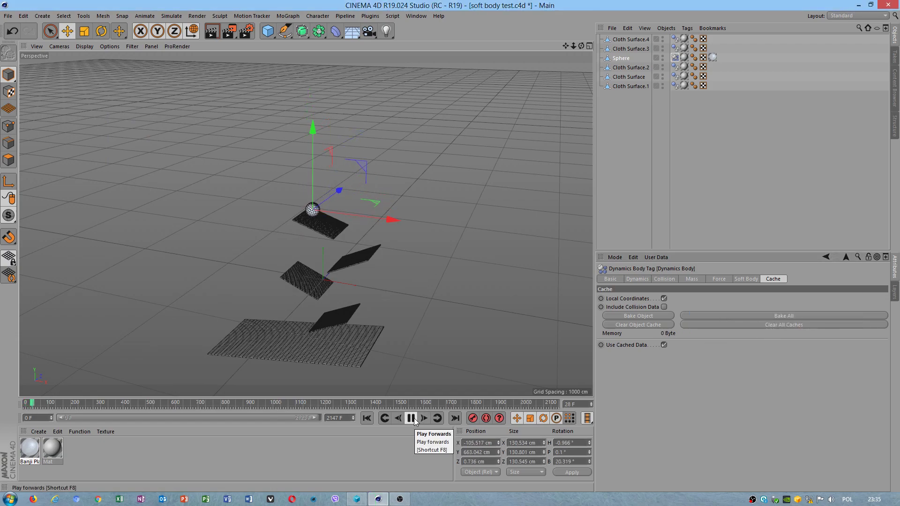
{"action": "left_click", "coordinate": [415, 418]}
{"action": "left_click", "coordinate": [367, 418]}
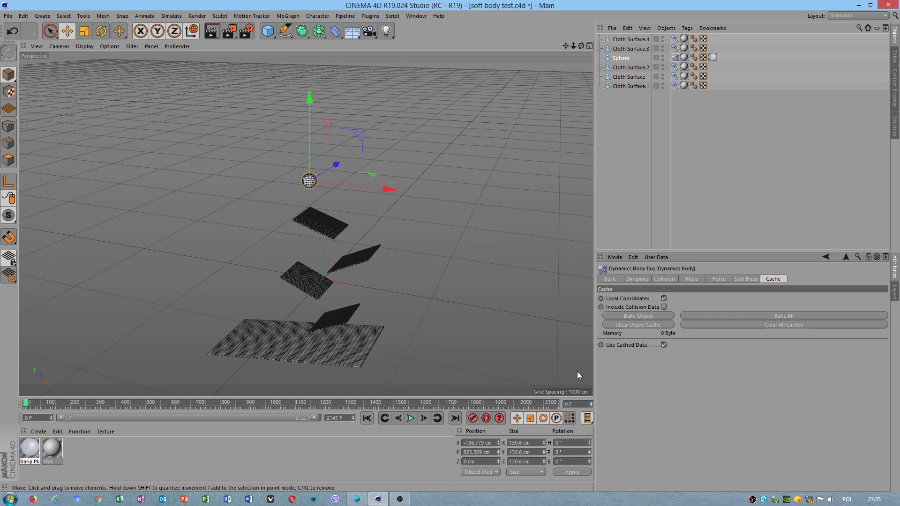
{"action": "left_click", "coordinate": [636, 315]}
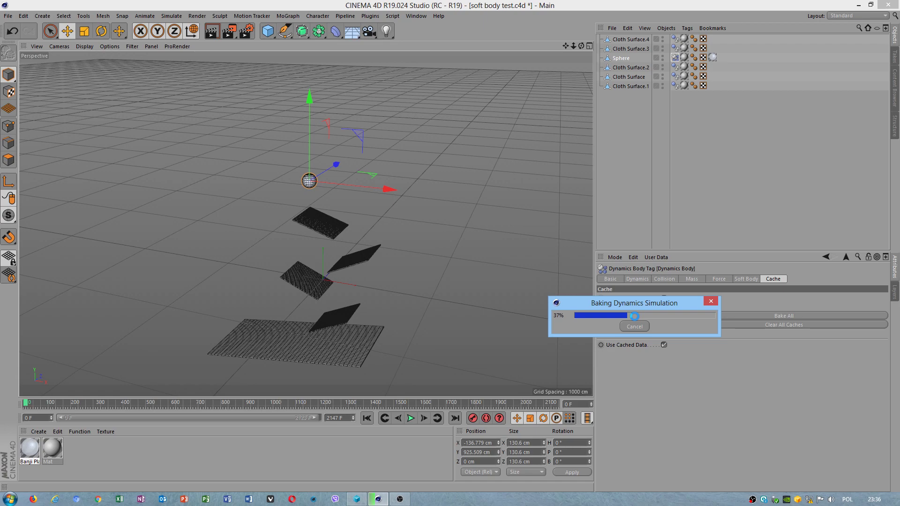
Cancel the bake at 37% and play the simulation through to frame 261.
{"action": "left_click", "coordinate": [634, 325]}
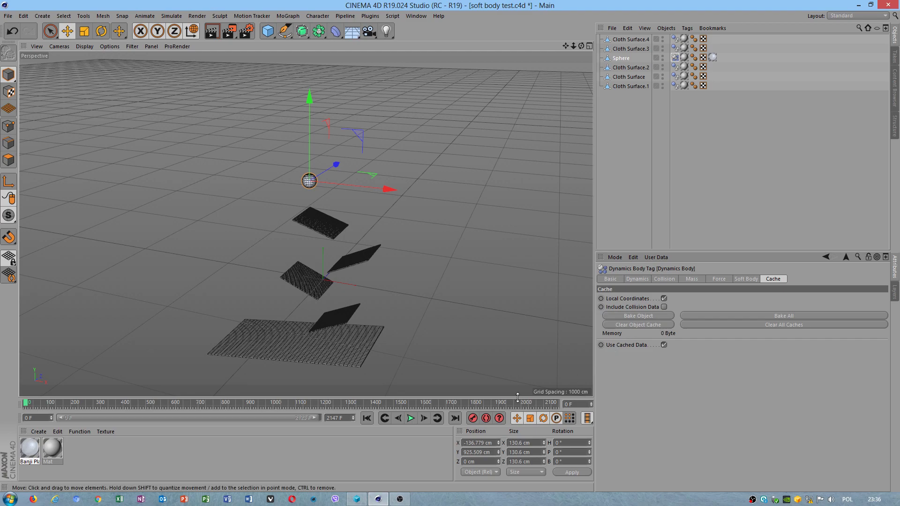
{"action": "left_click", "coordinate": [411, 418]}
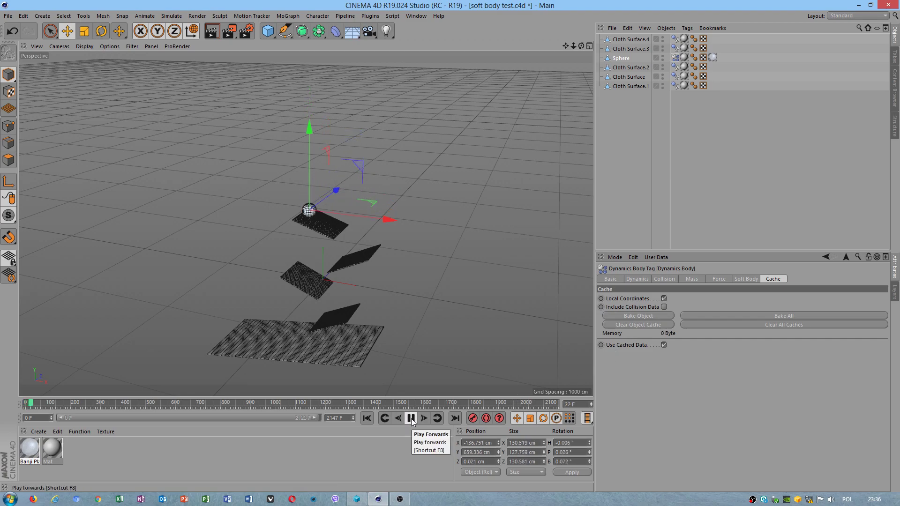
{"action": "scroll", "coordinate": [415, 173], "scroll_direction": "up", "scroll_amount": 6}
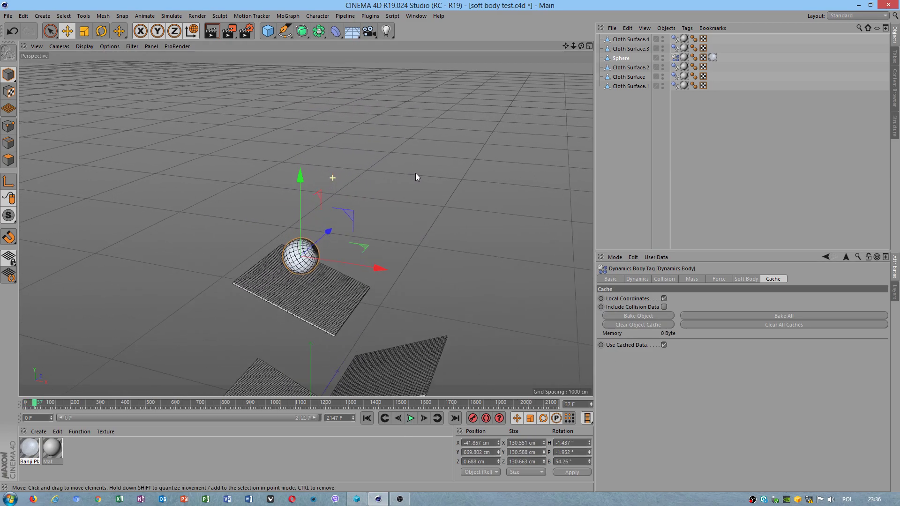
{"action": "scroll", "coordinate": [395, 195], "scroll_direction": "up", "scroll_amount": 3}
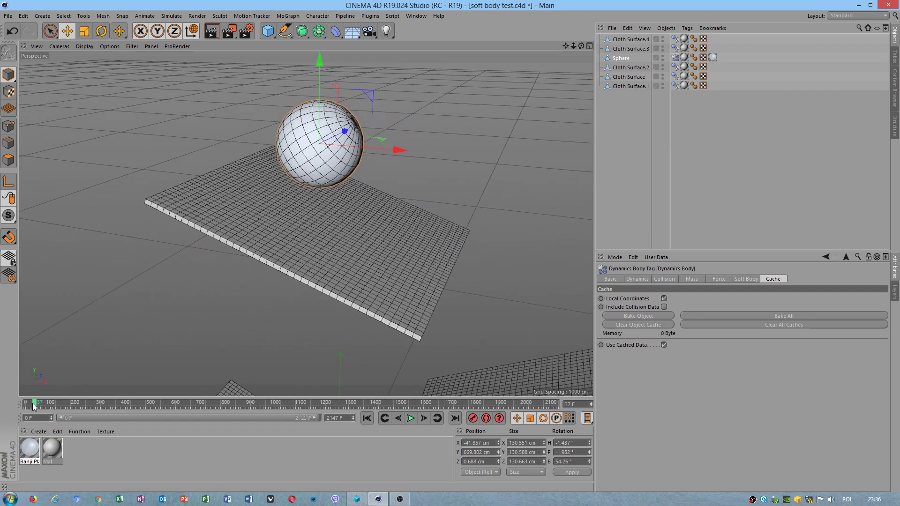
{"action": "left_click_drag", "start_coordinate": [34, 403], "coordinate": [90, 404]}
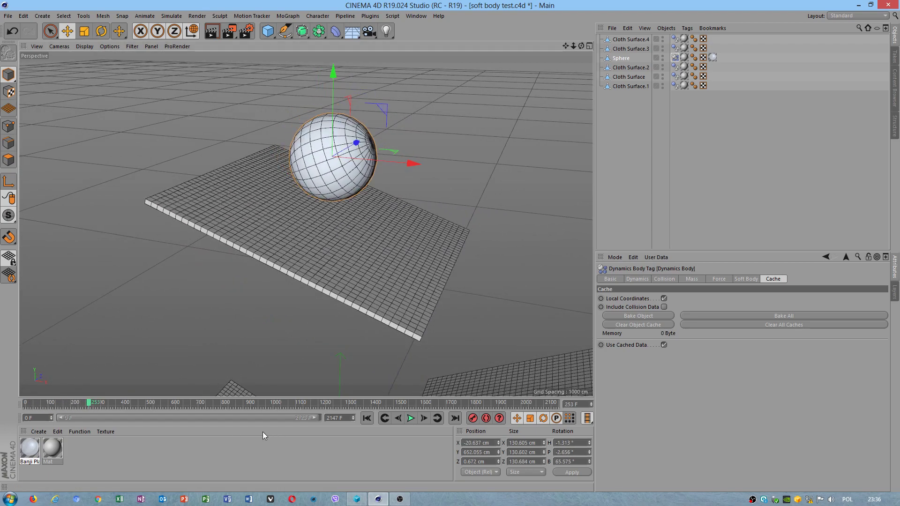
{"action": "left_click", "coordinate": [411, 418]}
{"action": "left_click", "coordinate": [411, 418]}
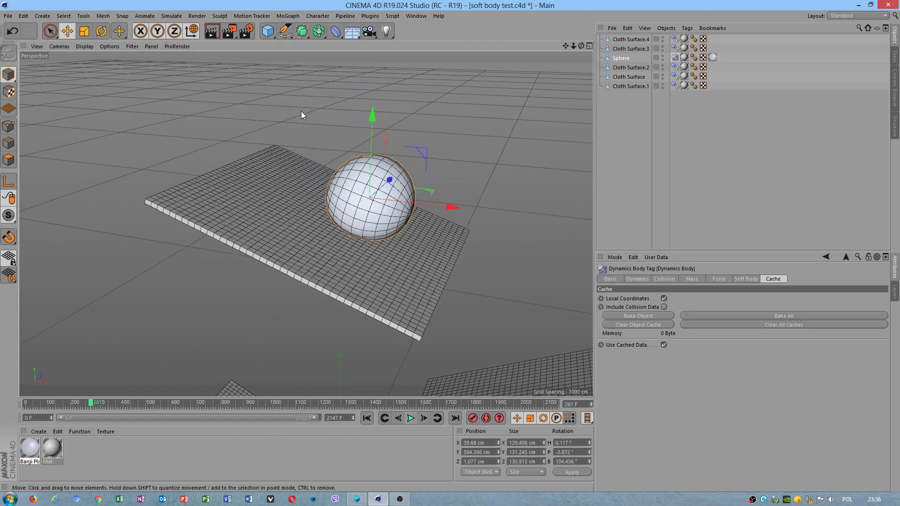
Test-render the sphere at frame 261 from two orbited camera angles.
{"action": "left_click", "coordinate": [211, 31]}
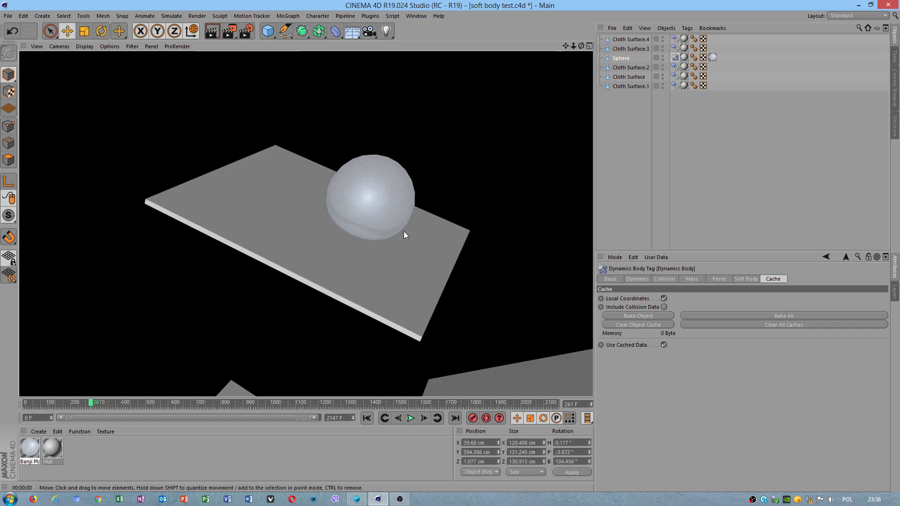
{"action": "left_click_drag", "start_coordinate": [403, 231], "coordinate": [223, 57], "text": "alt"}
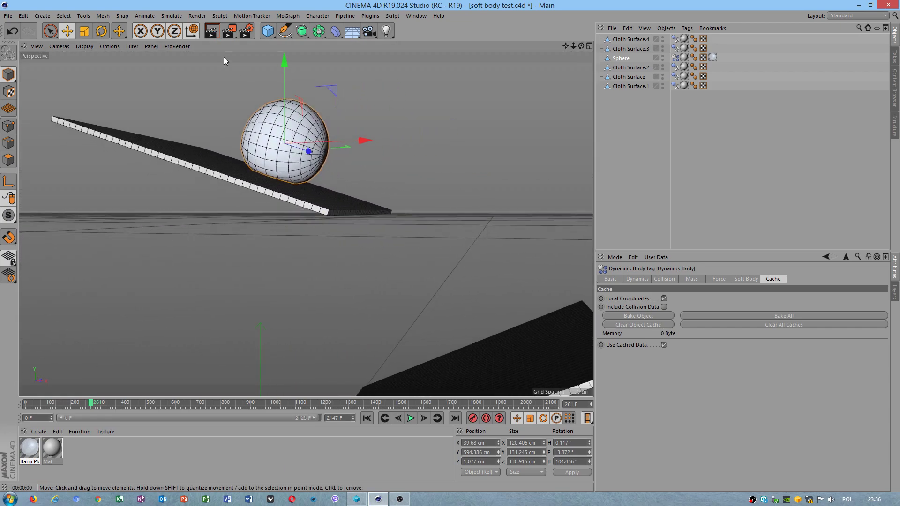
{"action": "left_click", "coordinate": [211, 31]}
{"action": "mouse_move", "coordinate": [373, 194]}
{"action": "left_mouse_down", "text": "alt"}
{"action": "mouse_move", "coordinate": [412, 222]}
{"action": "mouse_move", "coordinate": [388, 229]}
{"action": "mouse_move", "coordinate": [333, 120]}
{"action": "mouse_move", "coordinate": [407, 344]}
{"action": "left_mouse_up", "text": "alt"}
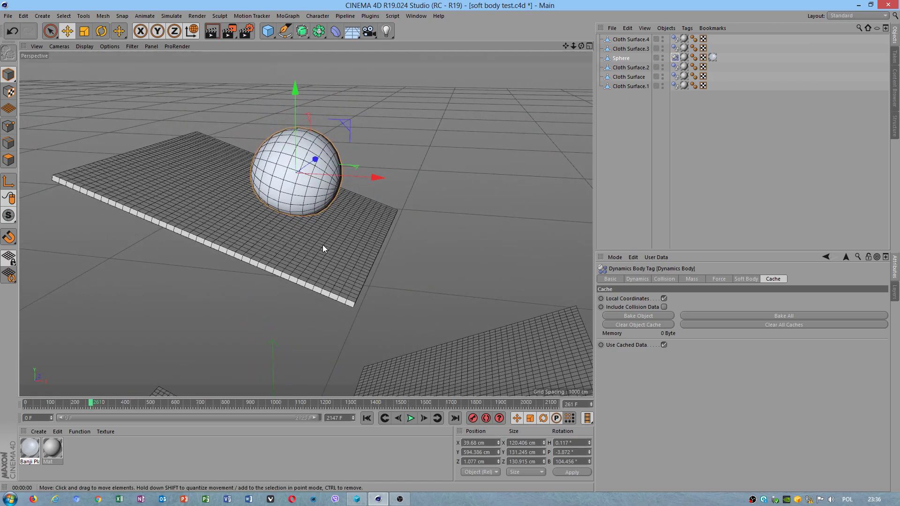
{"action": "left_click_drag", "start_coordinate": [322, 244], "coordinate": [345, 253], "text": "alt"}
Advance playback to frame 297 and render close-ups of the squashed sphere.
{"action": "left_click", "coordinate": [411, 418]}
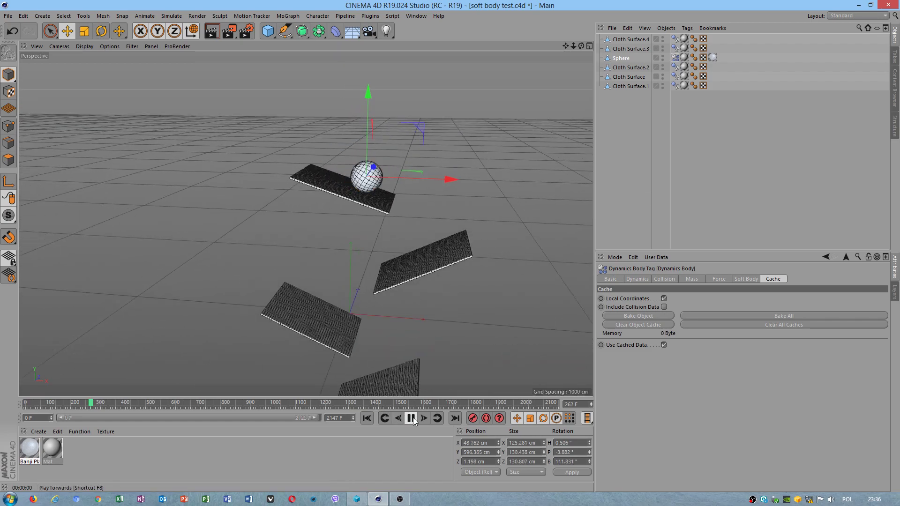
{"action": "left_click", "coordinate": [412, 418]}
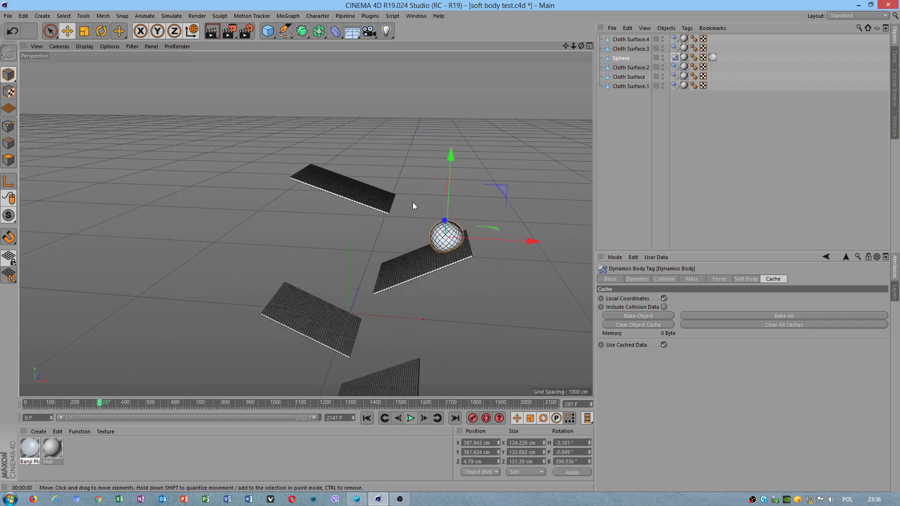
{"action": "left_click_drag", "start_coordinate": [413, 202], "coordinate": [454, 215], "text": "alt"}
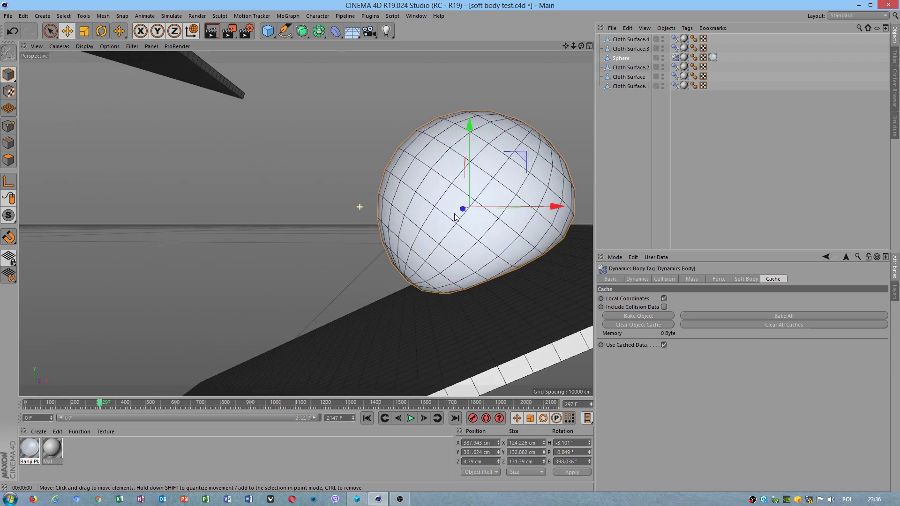
{"action": "left_click", "coordinate": [217, 31]}
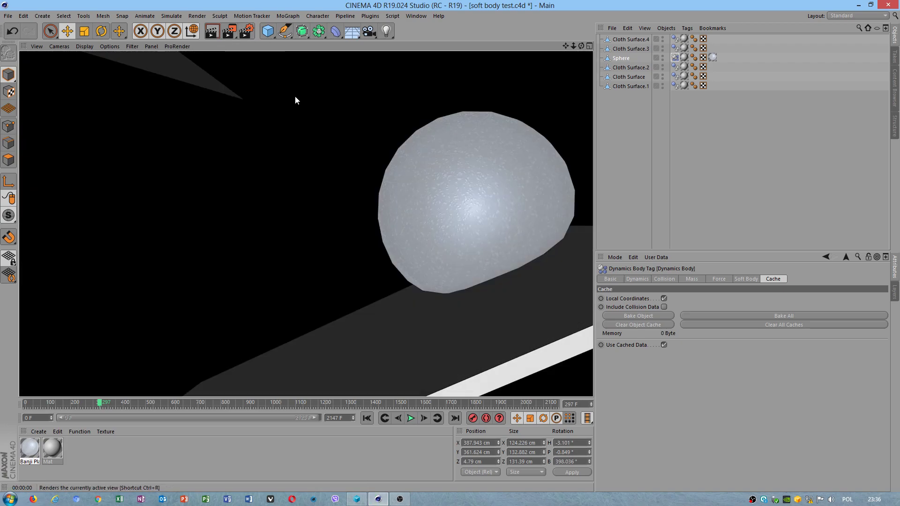
{"action": "scroll", "coordinate": [390, 226], "scroll_direction": "down", "scroll_amount": 3}
{"action": "scroll", "coordinate": [435, 227], "scroll_direction": "up", "scroll_amount": 3}
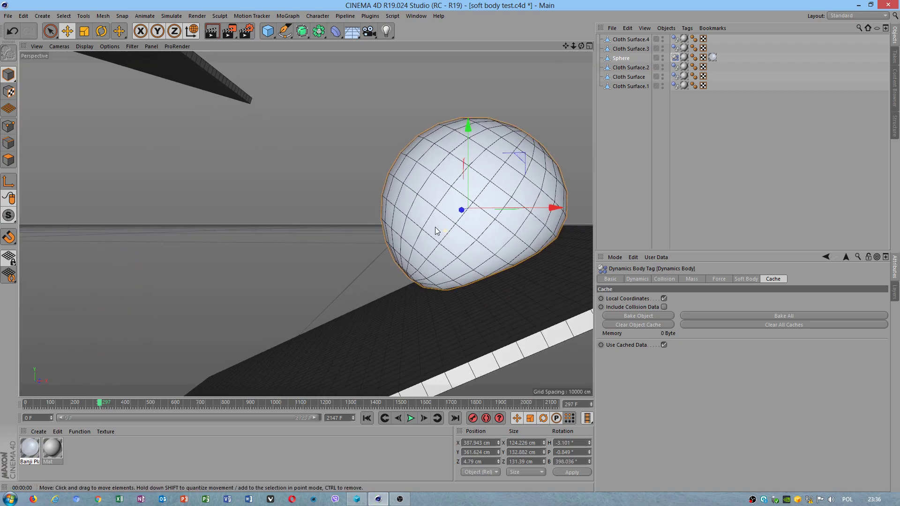
{"action": "left_click", "coordinate": [210, 31]}
{"action": "scroll", "coordinate": [280, 161], "scroll_direction": "down", "scroll_amount": 3}
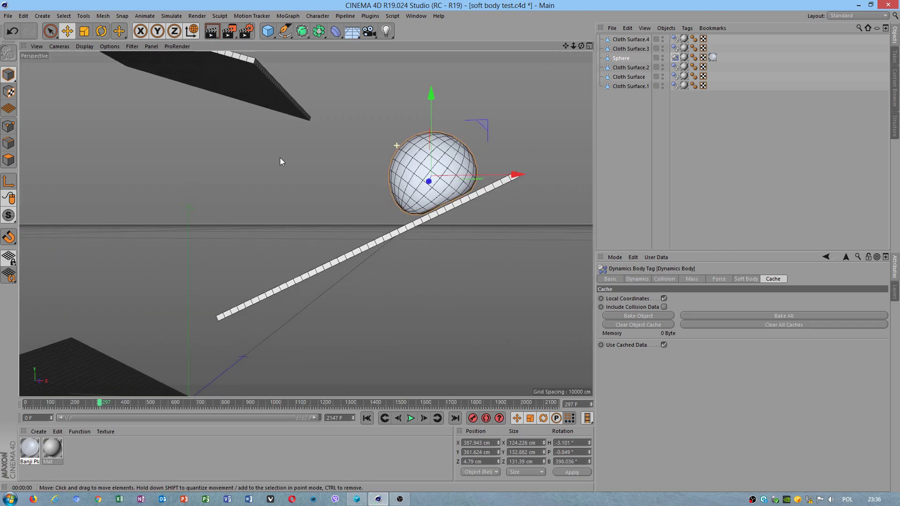
{"action": "scroll", "coordinate": [280, 161], "scroll_direction": "down", "scroll_amount": 6}
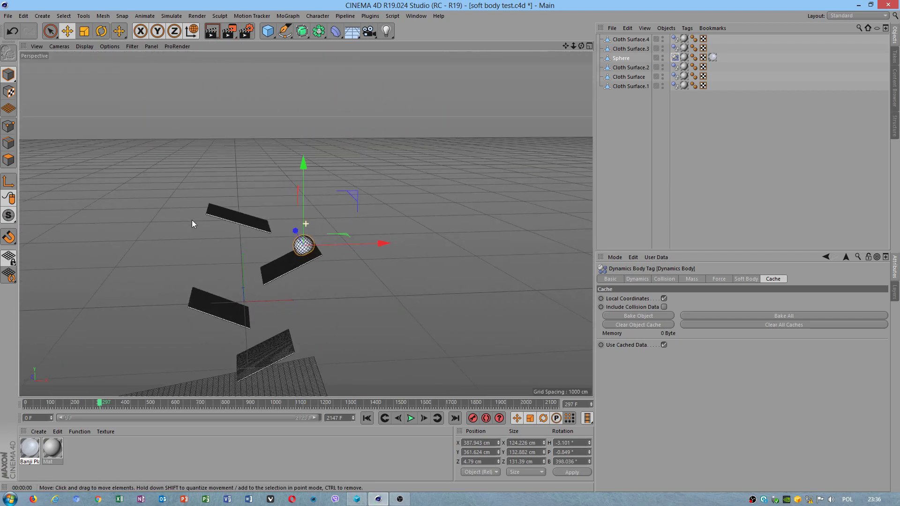
{"action": "left_click", "coordinate": [40, 16]}
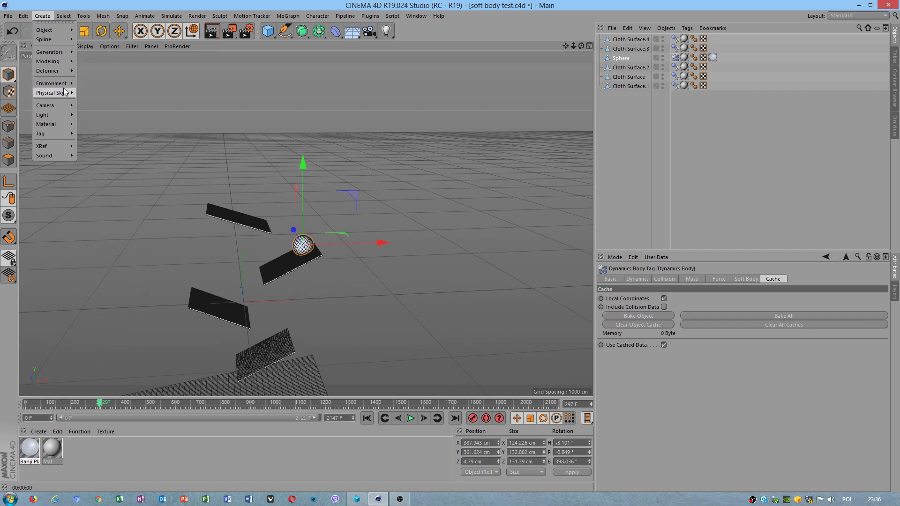
Add a Physical Sky and raise it to Y 1211.47 cm.
{"action": "mouse_move", "coordinate": [64, 92]}
{"action": "left_click", "coordinate": [116, 95]}
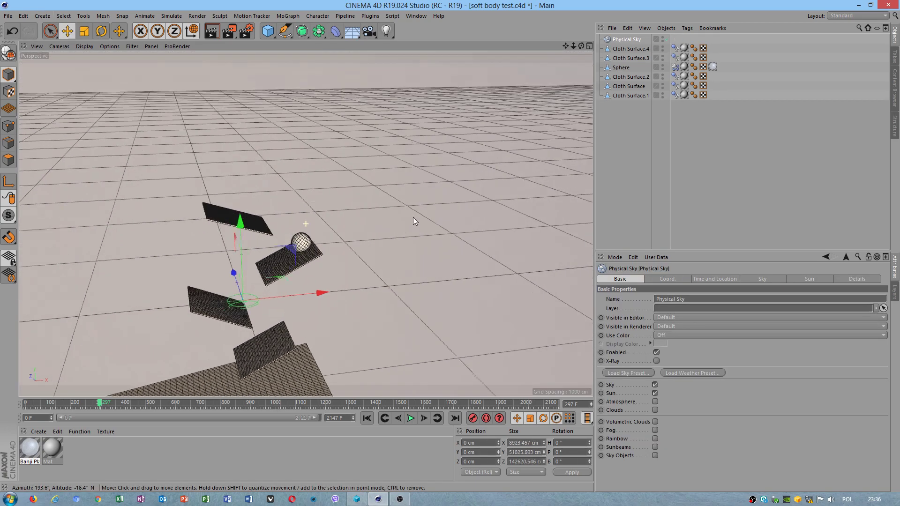
{"action": "left_click_drag", "start_coordinate": [413, 221], "coordinate": [460, 213], "text": "alt"}
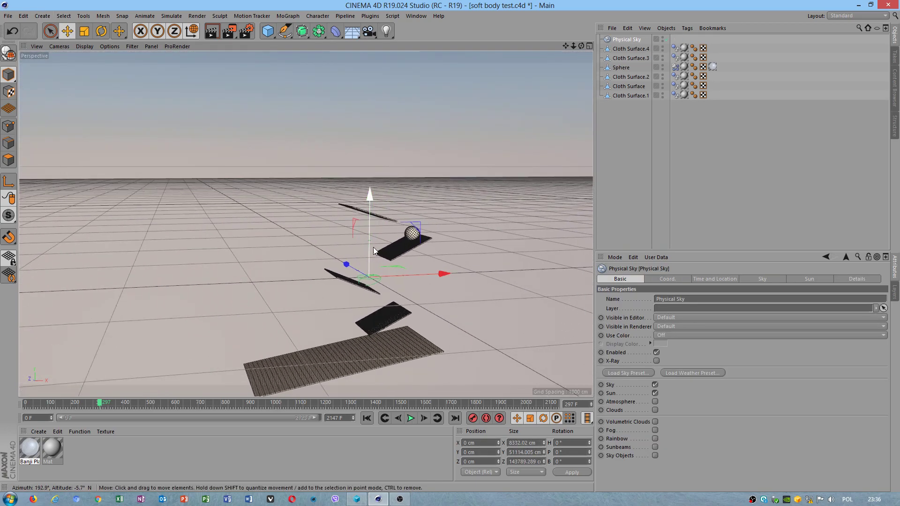
{"action": "left_click_drag", "start_coordinate": [374, 251], "coordinate": [347, 186]}
Rotate the Physical Sky's heading, pitch and bank, then add a Sun light.
{"action": "key", "text": "r"}
{"action": "left_click_drag", "start_coordinate": [323, 133], "coordinate": [434, 226]}
{"action": "left_click_drag", "start_coordinate": [377, 210], "coordinate": [345, 161]}
{"action": "left_click_drag", "start_coordinate": [331, 251], "coordinate": [319, 94]}
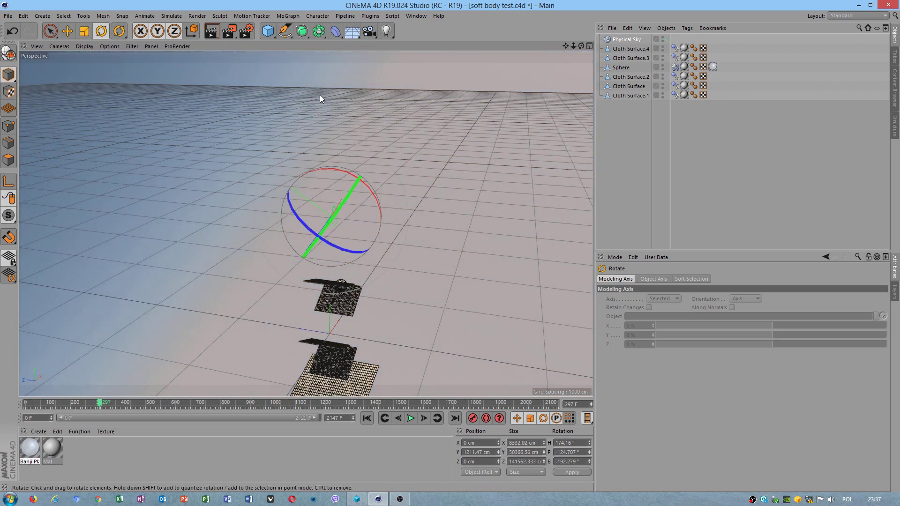
{"action": "left_click_drag", "start_coordinate": [369, 187], "coordinate": [201, 96]}
{"action": "left_click_drag", "start_coordinate": [386, 30], "coordinate": [398, 40]}
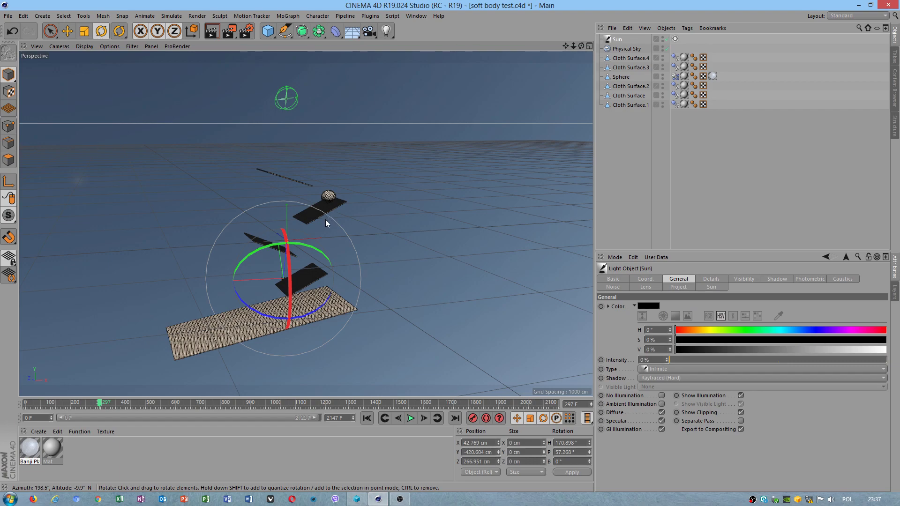
Rotate the Physical Sky to re-aim it over the scene.
{"action": "key", "text": "e"}
{"action": "left_click", "coordinate": [289, 107]}
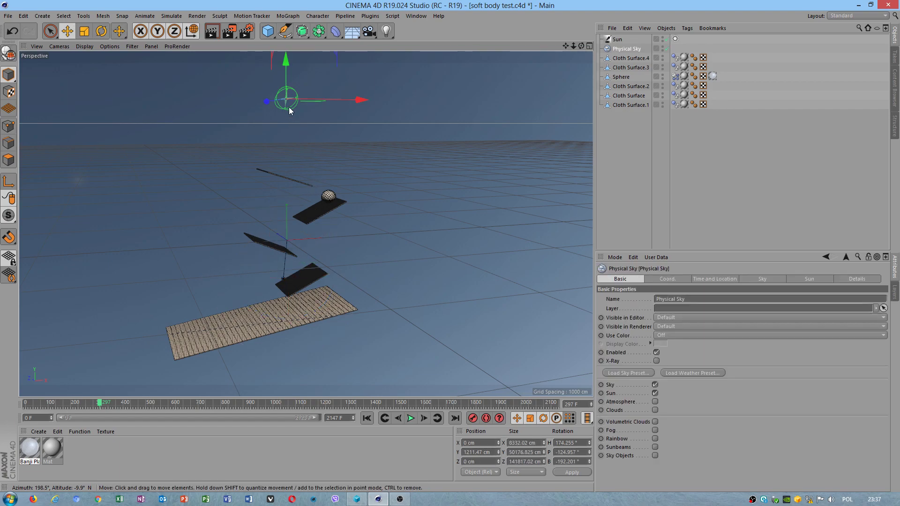
{"action": "key", "text": "r"}
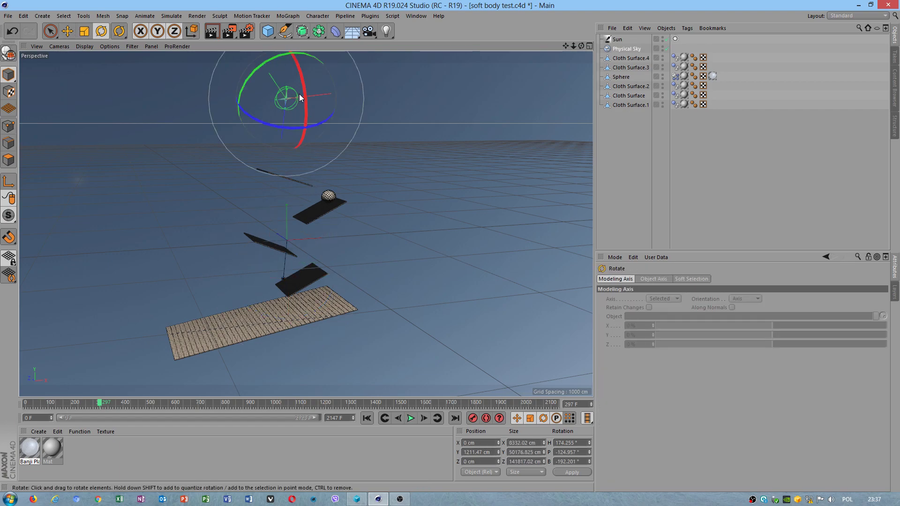
{"action": "left_click_drag", "start_coordinate": [305, 112], "coordinate": [304, 162]}
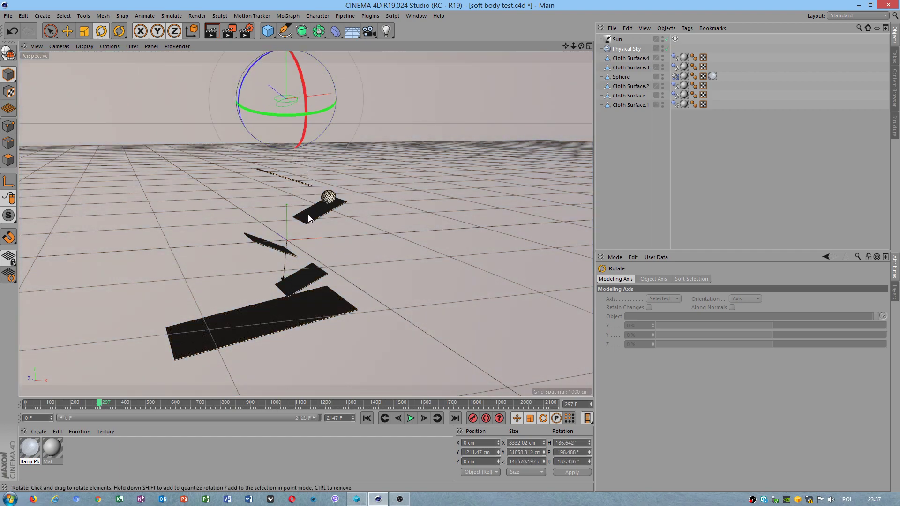
{"action": "middle_click", "coordinate": [302, 246]}
{"action": "middle_click", "coordinate": [269, 150]}
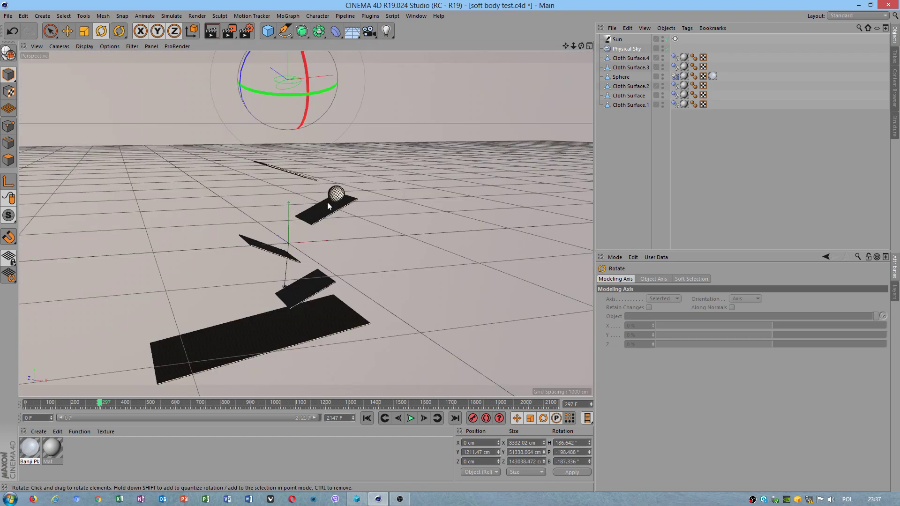
Select the Sun light and lift it to about 763 cm on Y.
{"action": "left_click", "coordinate": [617, 40]}
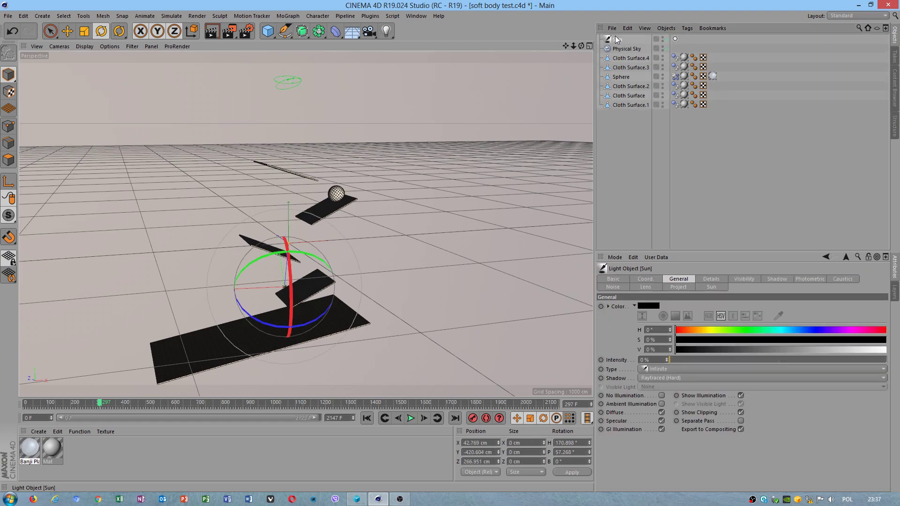
{"action": "left_click_drag", "start_coordinate": [671, 38], "coordinate": [673, 39]}
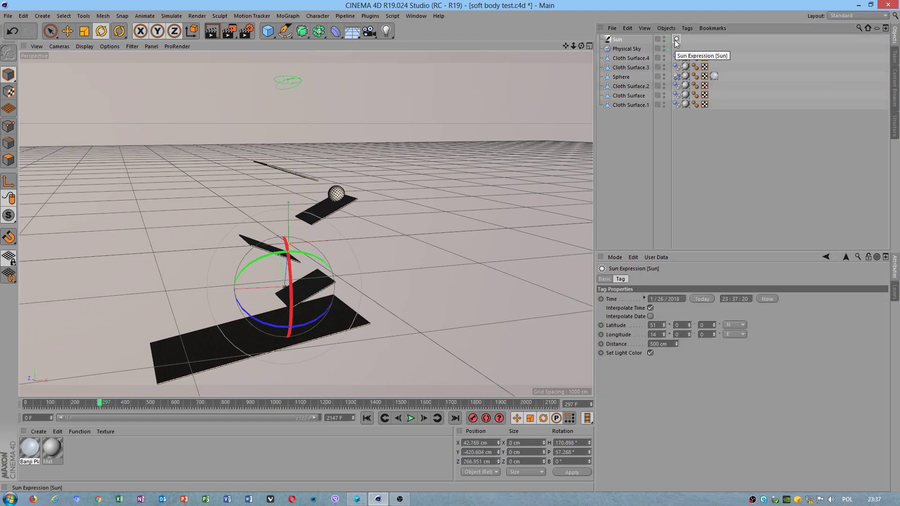
{"action": "left_click_drag", "start_coordinate": [362, 80], "coordinate": [403, 187], "text": "alt"}
{"action": "scroll", "coordinate": [303, 227], "scroll_direction": "down", "scroll_amount": 2}
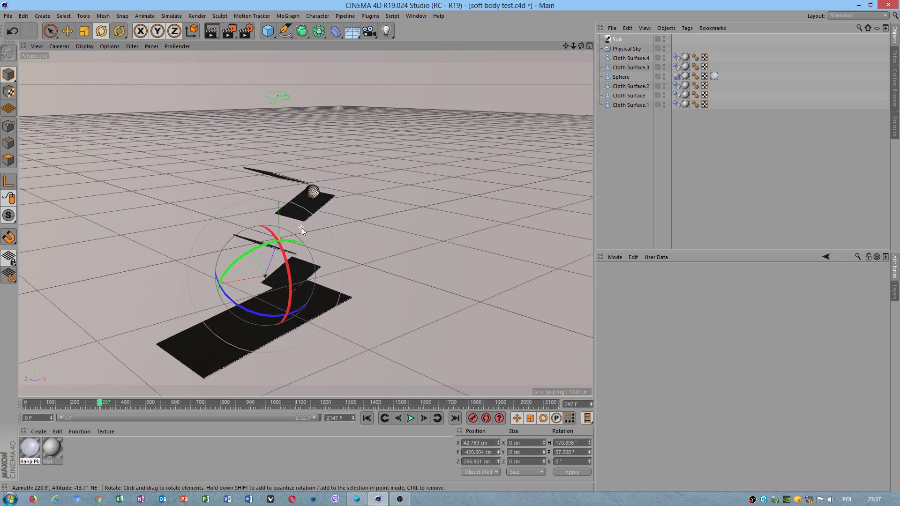
{"action": "key", "text": "e"}
{"action": "left_click_drag", "start_coordinate": [265, 245], "coordinate": [204, 186]}
{"action": "key", "text": "r"}
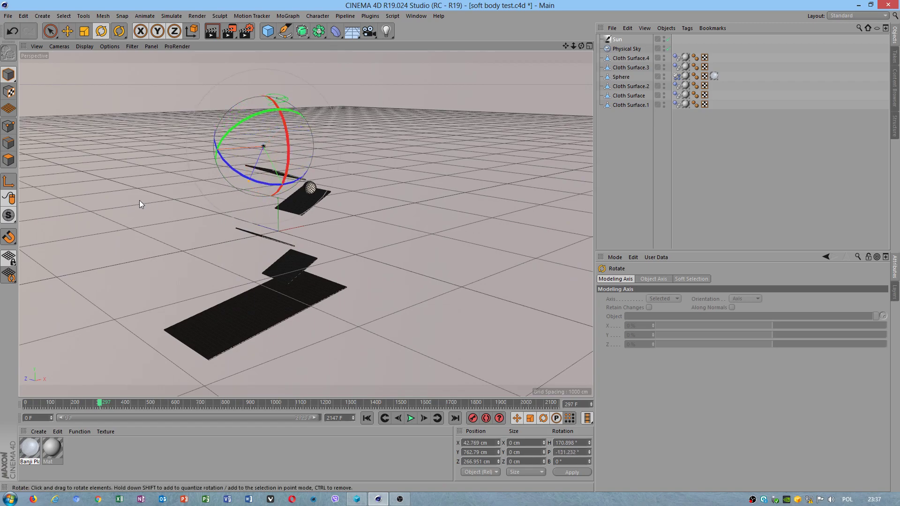
{"action": "left_click_drag", "start_coordinate": [139, 201], "coordinate": [234, 179], "text": "alt"}
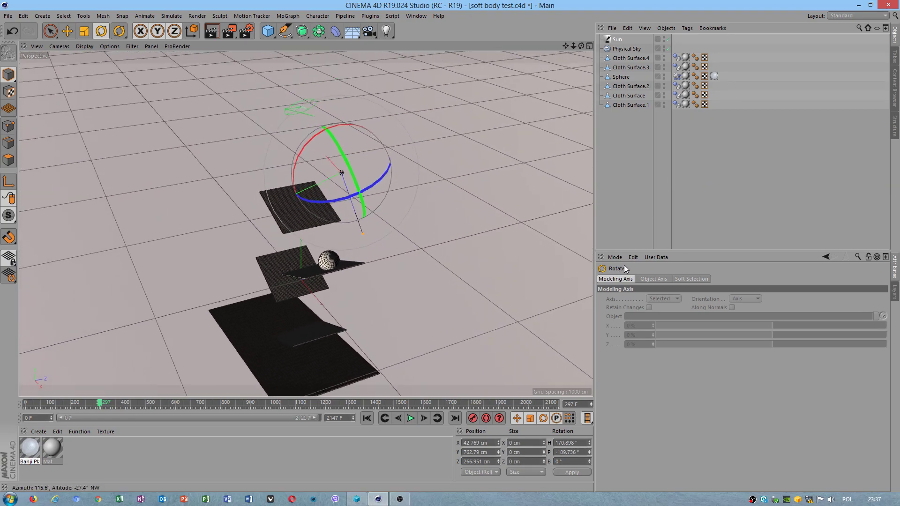
Select the Sun light and browse its attribute tabs.
{"action": "left_click", "coordinate": [620, 41]}
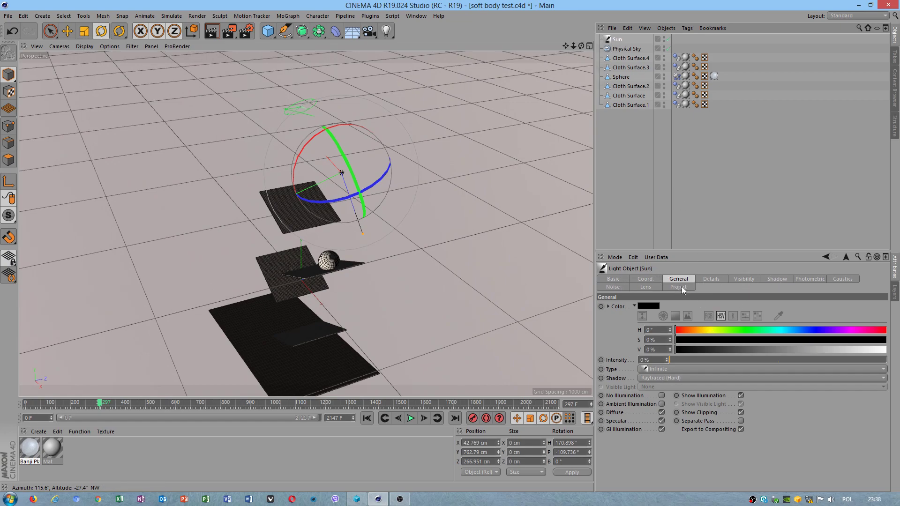
{"action": "left_click", "coordinate": [678, 287]}
{"action": "left_click", "coordinate": [654, 279]}
{"action": "left_click", "coordinate": [625, 280]}
{"action": "left_click", "coordinate": [652, 279]}
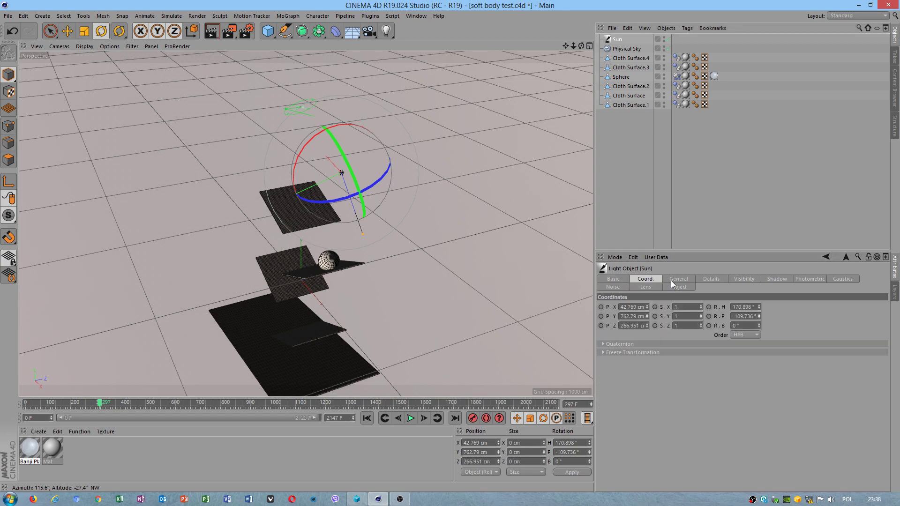
{"action": "left_click", "coordinate": [677, 279]}
{"action": "left_click", "coordinate": [710, 279]}
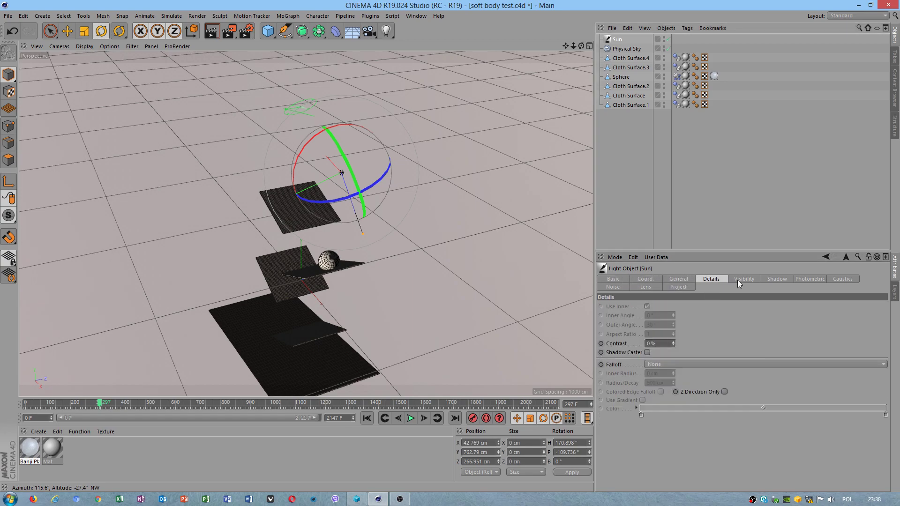
{"action": "left_click", "coordinate": [740, 280]}
{"action": "left_click", "coordinate": [773, 280]}
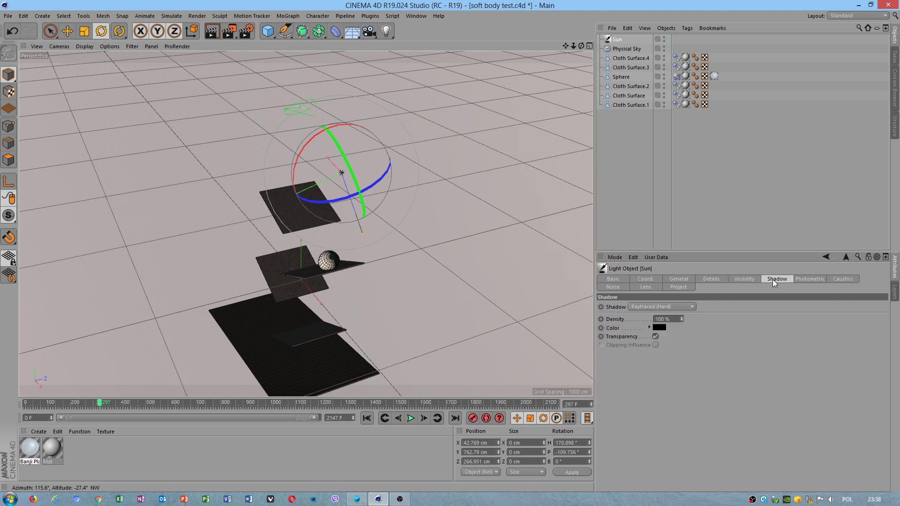
{"action": "left_click", "coordinate": [810, 279]}
{"action": "left_click", "coordinate": [853, 281]}
Set the Sun's intensity to 30% and rotate it to heading 206.6°, pitch -127.0°.
{"action": "left_click", "coordinate": [612, 288]}
{"action": "left_click", "coordinate": [641, 288]}
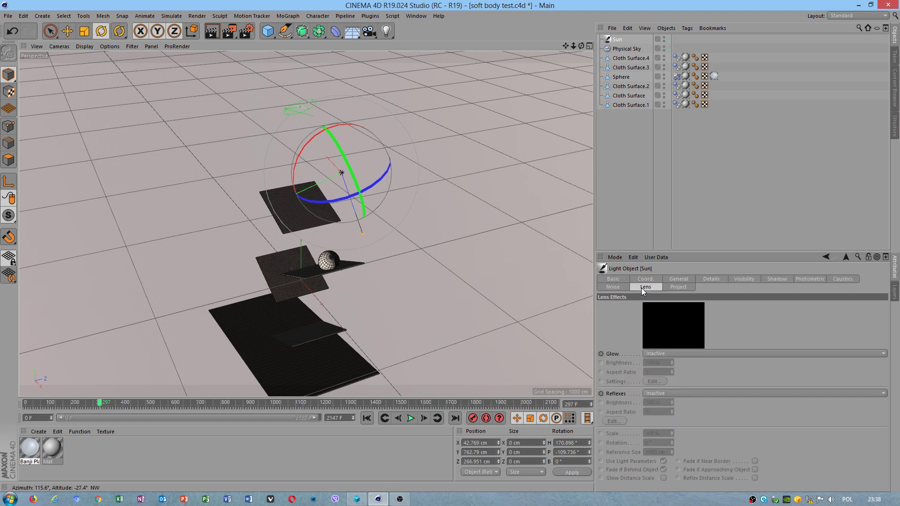
{"action": "left_click", "coordinate": [667, 287]}
{"action": "left_click", "coordinate": [649, 280]}
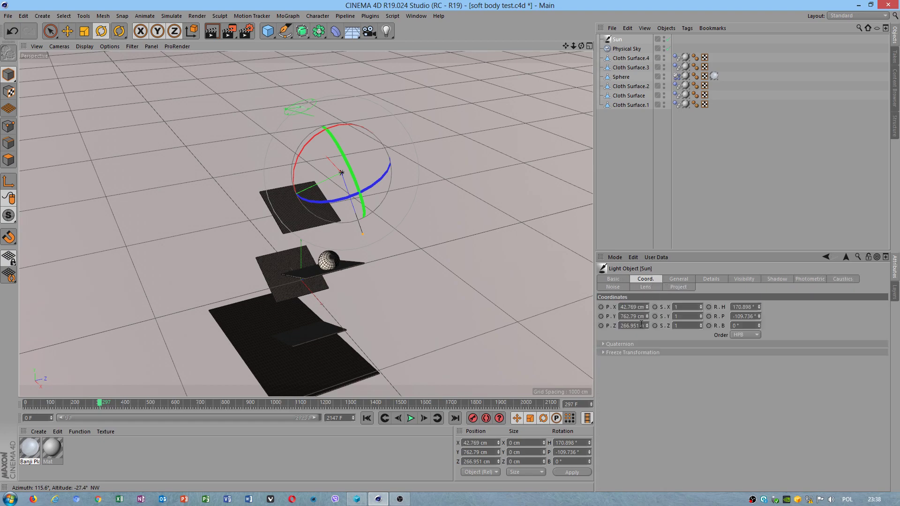
{"action": "left_click", "coordinate": [670, 278]}
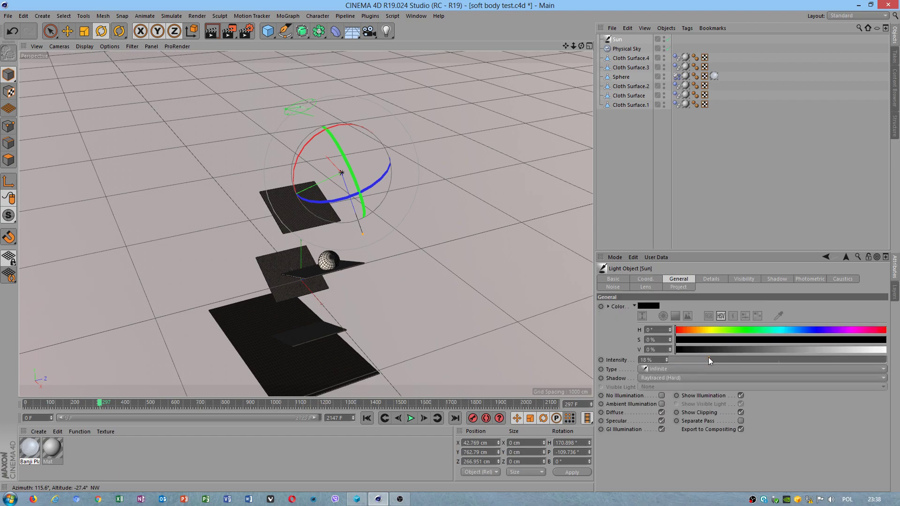
{"action": "left_click_drag", "start_coordinate": [302, 157], "coordinate": [567, 240]}
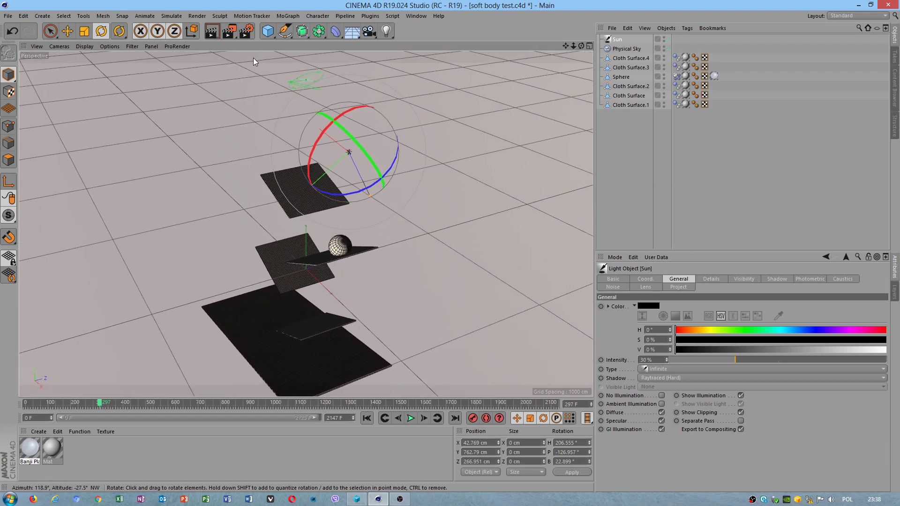
Test-render the view, then rotate the Physical Sky and raise its intensity to 122%.
{"action": "left_click", "coordinate": [214, 34]}
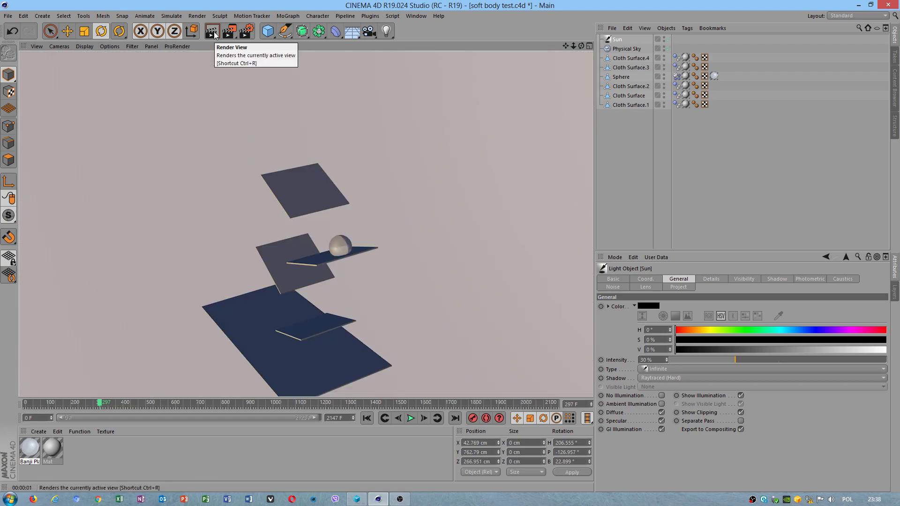
{"action": "left_click_drag", "start_coordinate": [213, 280], "coordinate": [125, 223], "text": "alt"}
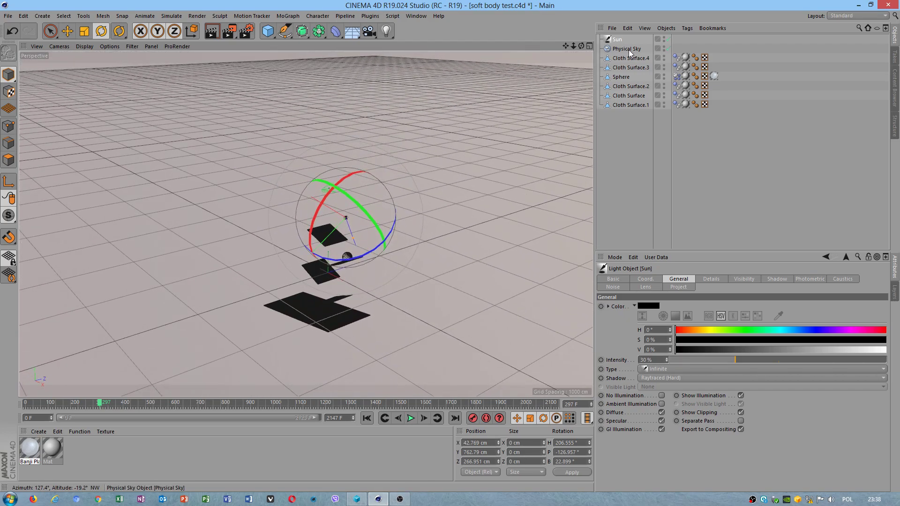
{"action": "left_click", "coordinate": [628, 50]}
{"action": "mouse_move", "coordinate": [296, 163]}
{"action": "left_mouse_down"}
{"action": "mouse_move", "coordinate": [310, 248]}
{"action": "mouse_move", "coordinate": [335, 249]}
{"action": "mouse_move", "coordinate": [294, 194]}
{"action": "mouse_move", "coordinate": [302, 160]}
{"action": "left_mouse_up"}
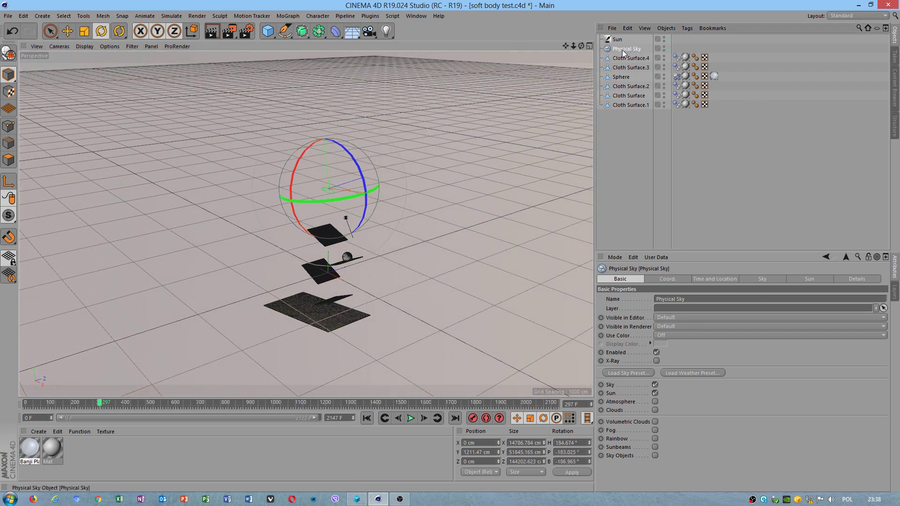
{"action": "left_click", "coordinate": [765, 278]}
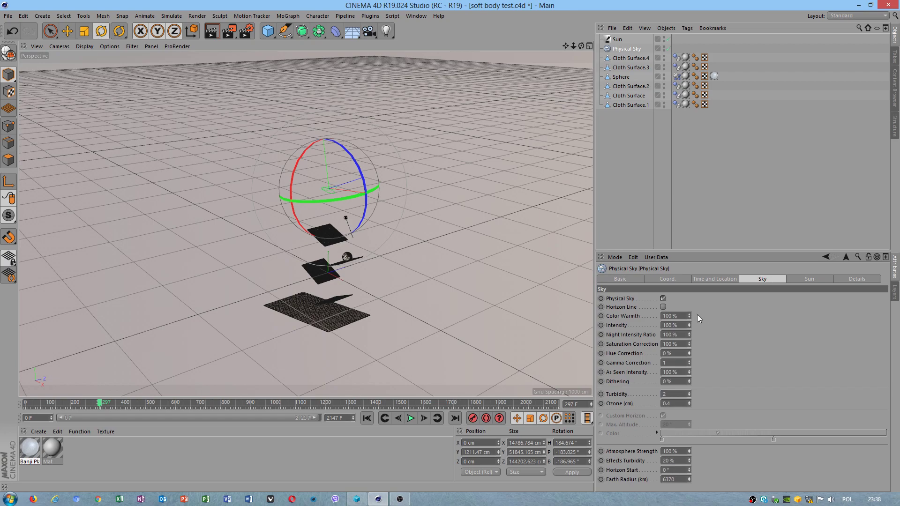
{"action": "left_click_drag", "start_coordinate": [689, 325], "coordinate": [689, 318]}
Raise the Physical Sky's gamma correction to 1.44 and render a test view.
{"action": "scroll", "coordinate": [343, 290], "scroll_direction": "up", "scroll_amount": 4}
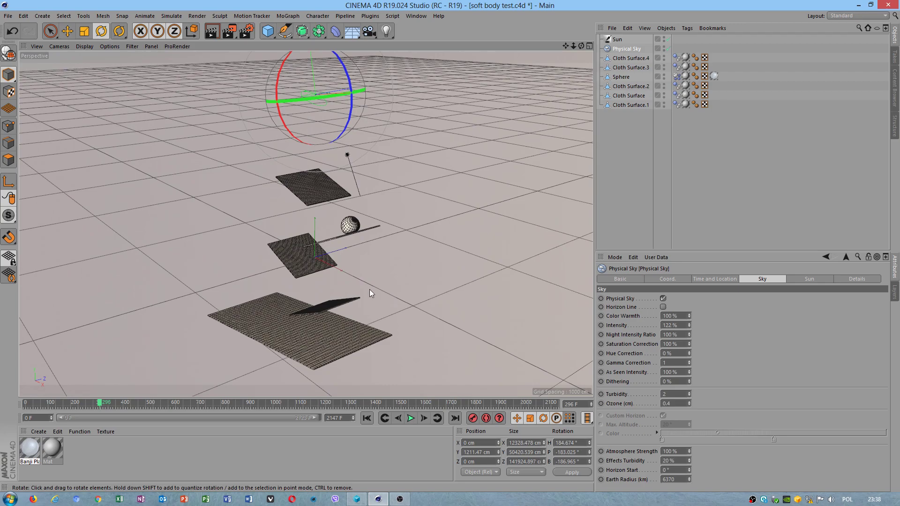
{"action": "scroll", "coordinate": [369, 293], "scroll_direction": "down", "scroll_amount": 3}
{"action": "scroll", "coordinate": [345, 303], "scroll_direction": "up", "scroll_amount": 2}
{"action": "left_click_drag", "start_coordinate": [345, 303], "coordinate": [495, 257], "text": "alt"}
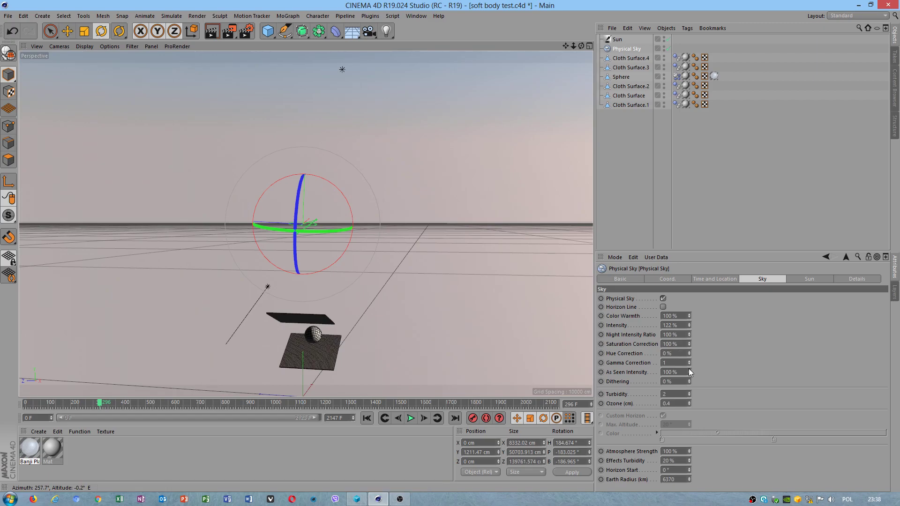
{"action": "left_click_drag", "start_coordinate": [686, 361], "coordinate": [687, 351]}
{"action": "left_click_drag", "start_coordinate": [404, 277], "coordinate": [340, 210], "text": "alt"}
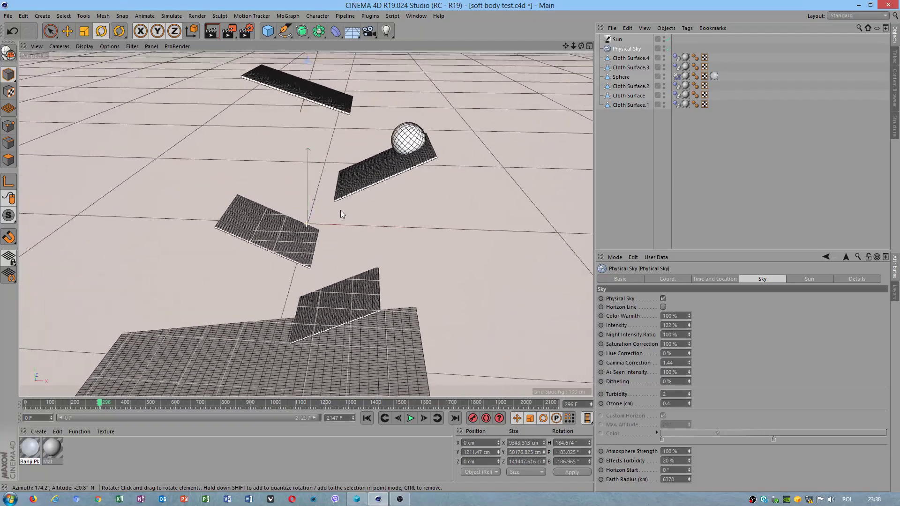
{"action": "left_click", "coordinate": [211, 31]}
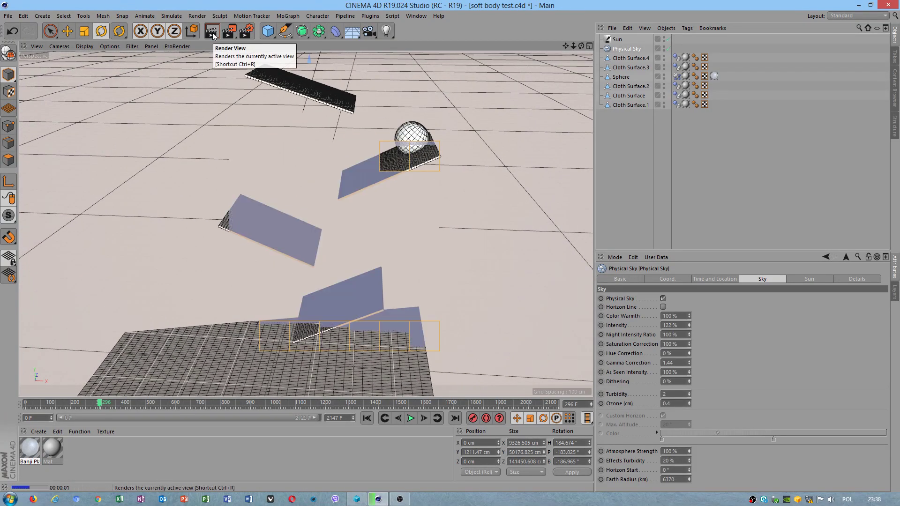
Save the scene file.
{"action": "scroll", "coordinate": [504, 275], "scroll_direction": "down", "scroll_amount": 5}
{"action": "left_click_drag", "start_coordinate": [504, 275], "coordinate": [469, 281], "text": "alt"}
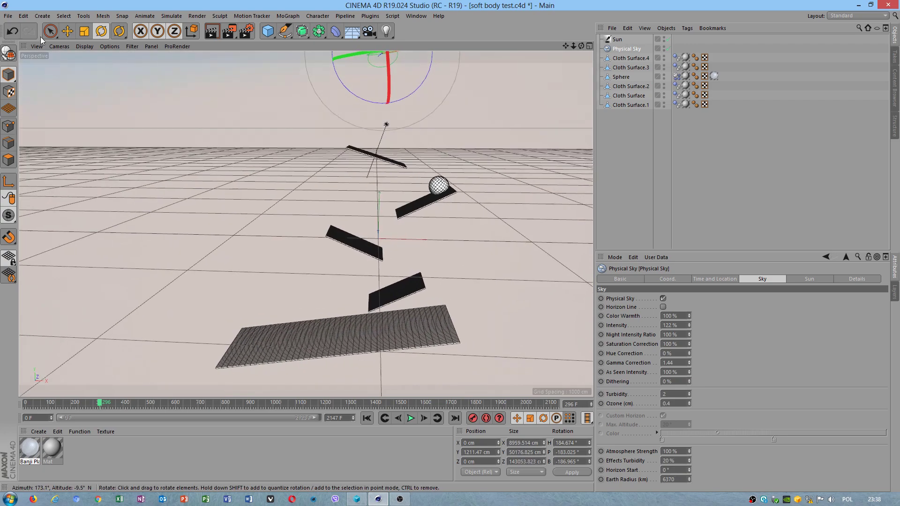
{"action": "left_click", "coordinate": [8, 16]}
{"action": "left_click", "coordinate": [19, 92]}
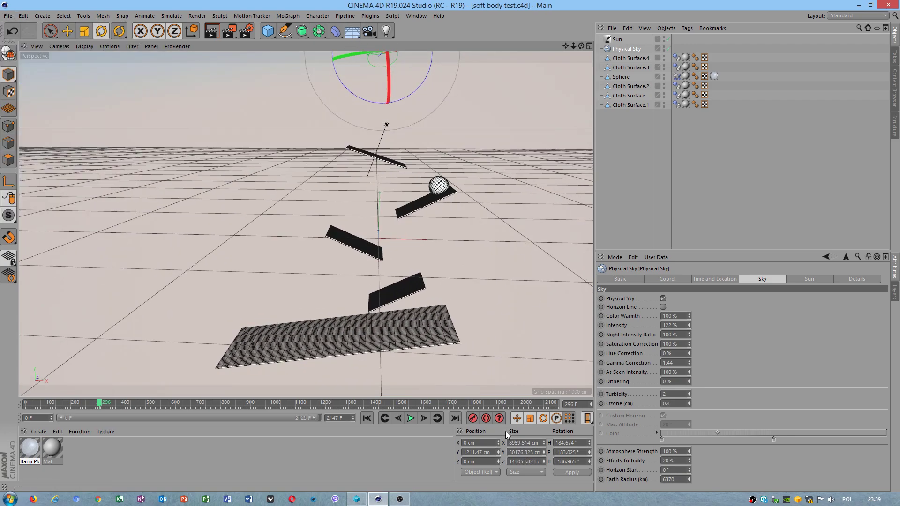
Enable Include Collision Data in Cloth Surface.3's dynamics cache and bring OBS Studio forward.
{"action": "left_click", "coordinate": [626, 69]}
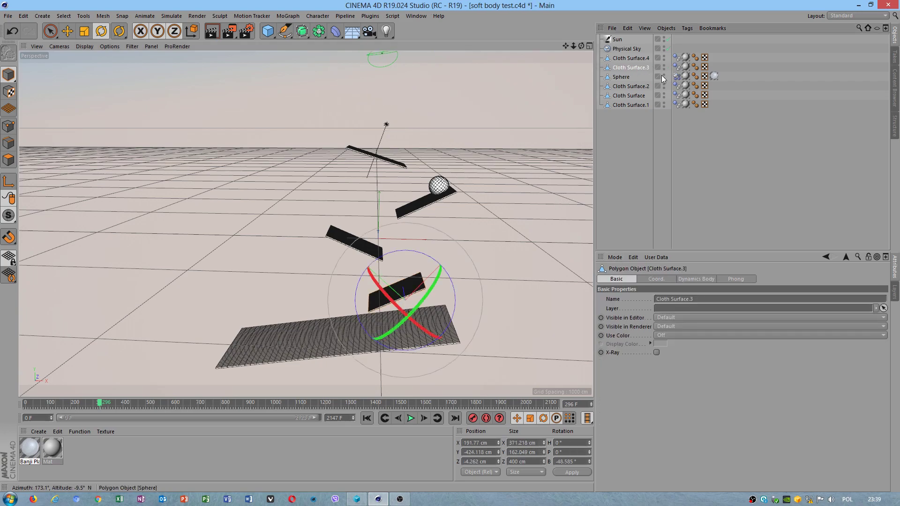
{"action": "left_click", "coordinate": [676, 66]}
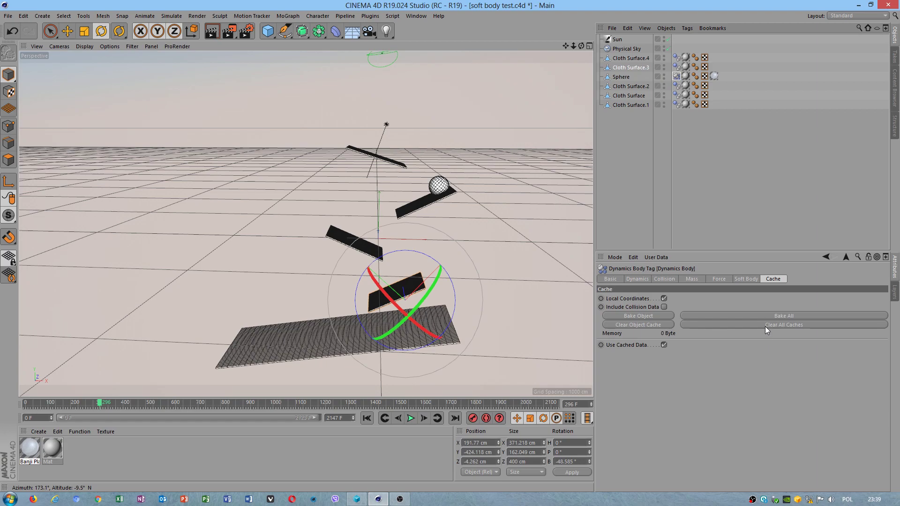
{"action": "left_click", "coordinate": [664, 307]}
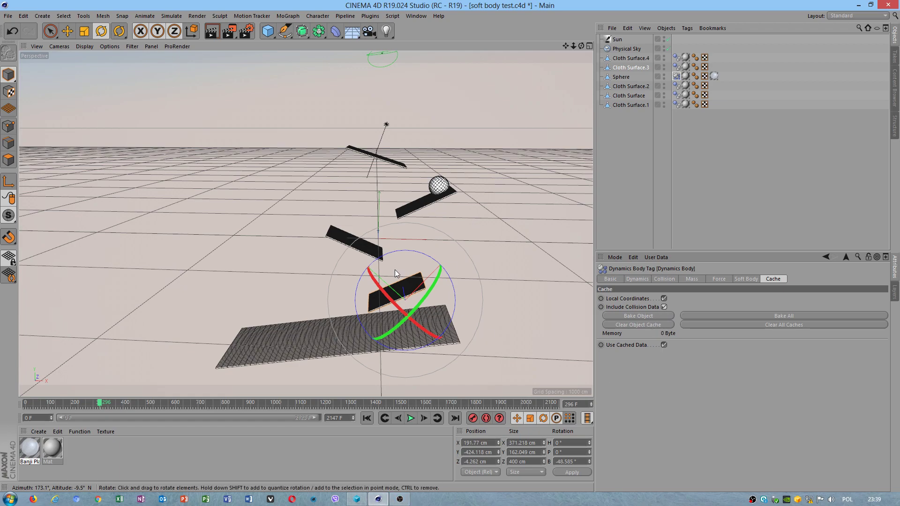
{"action": "left_click", "coordinate": [379, 499]}
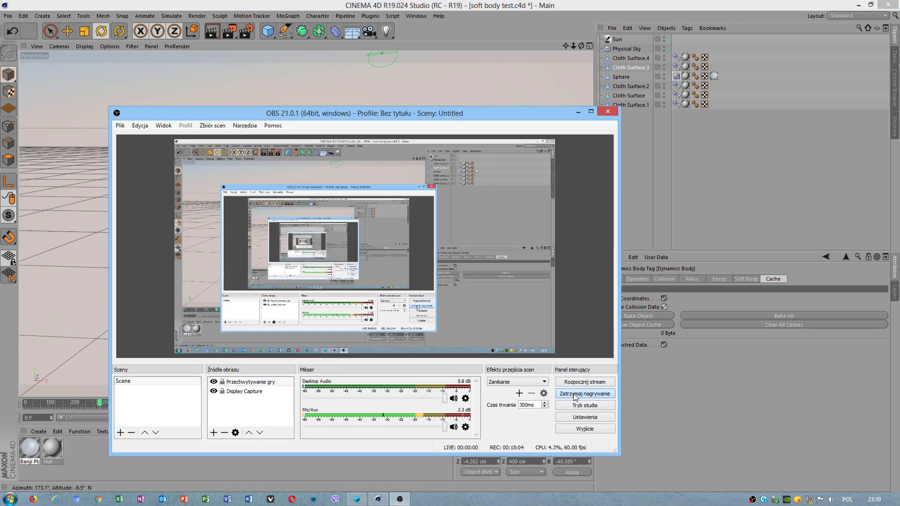